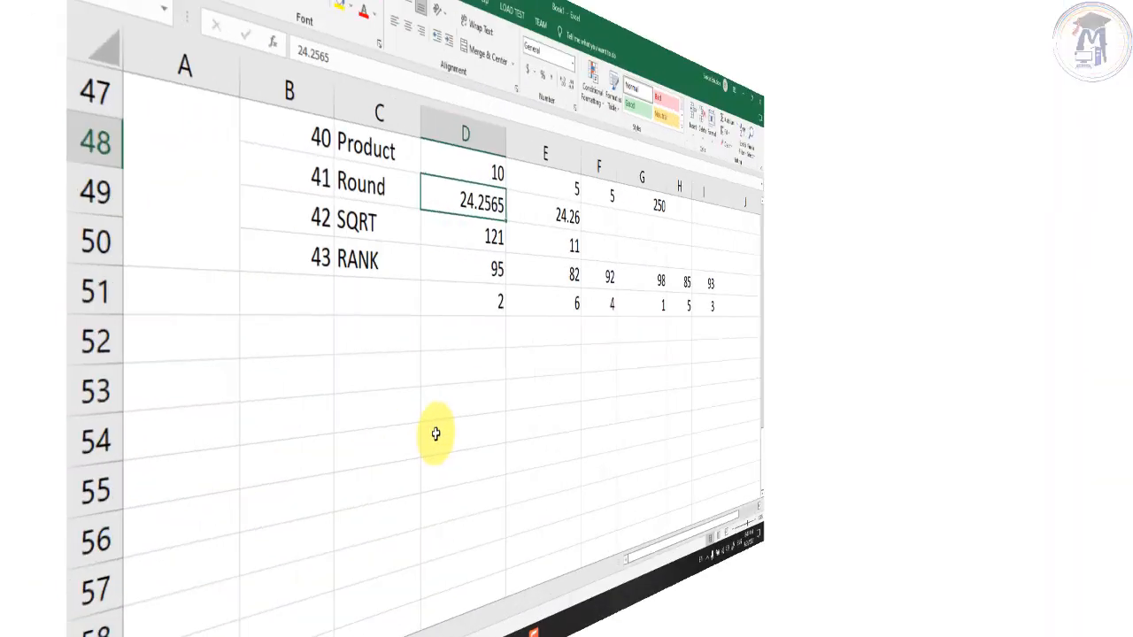
Step: Enter the category heading "Financial" in cell A53, below the RANK example
scroll(349, 414, down, 1)
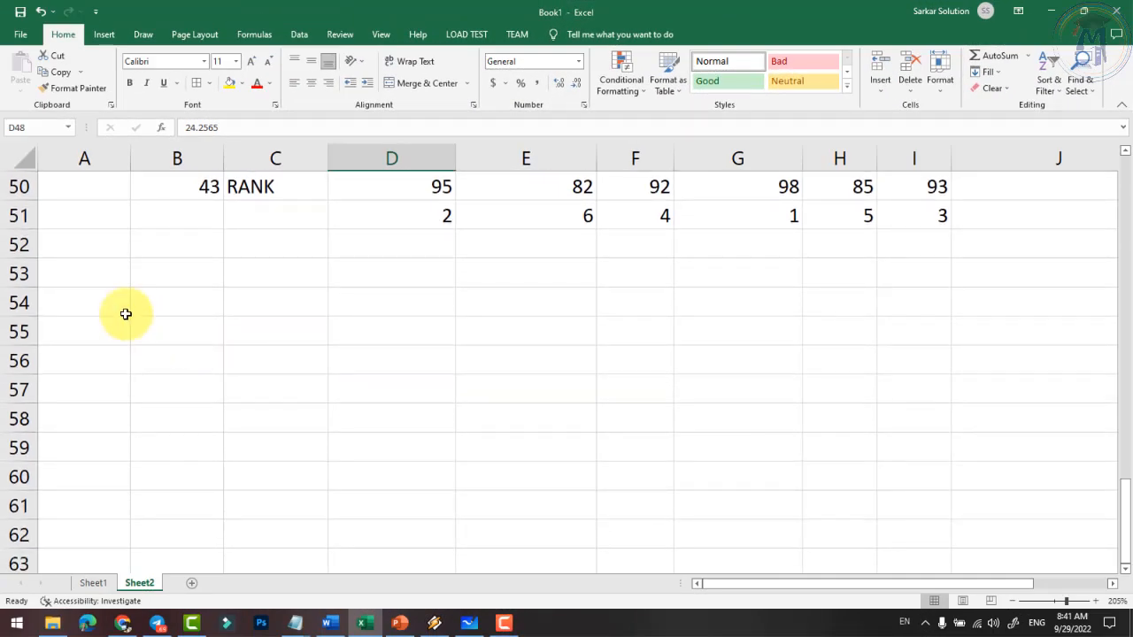
click(84, 272)
scroll(93, 279, down, 1)
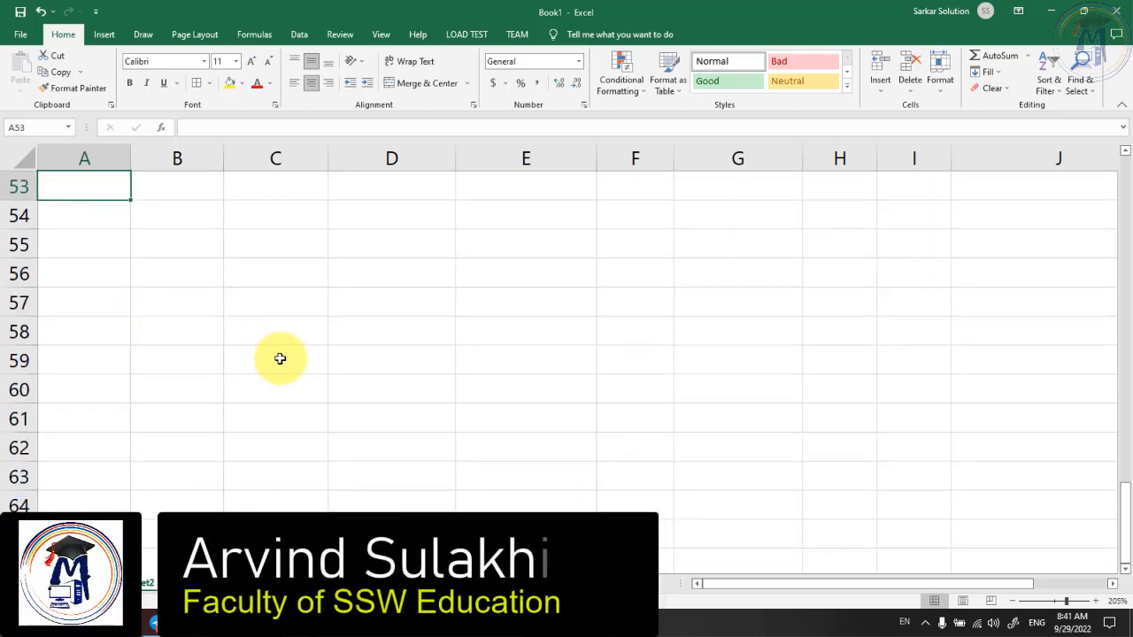
scroll(284, 363, up, 1)
text(Finan)
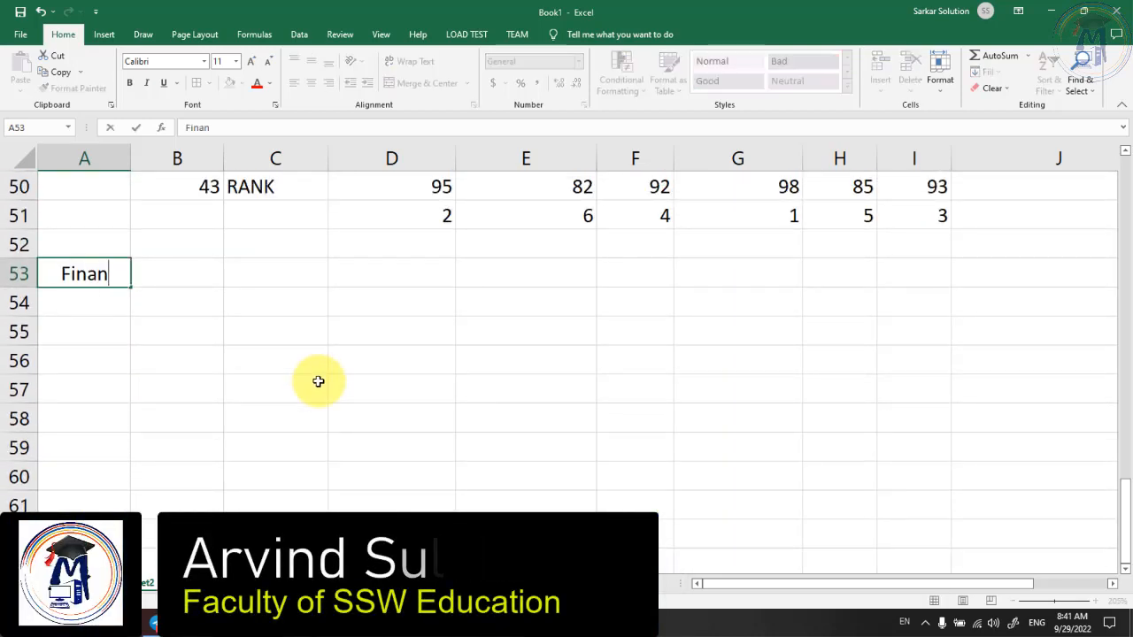
text(cial)
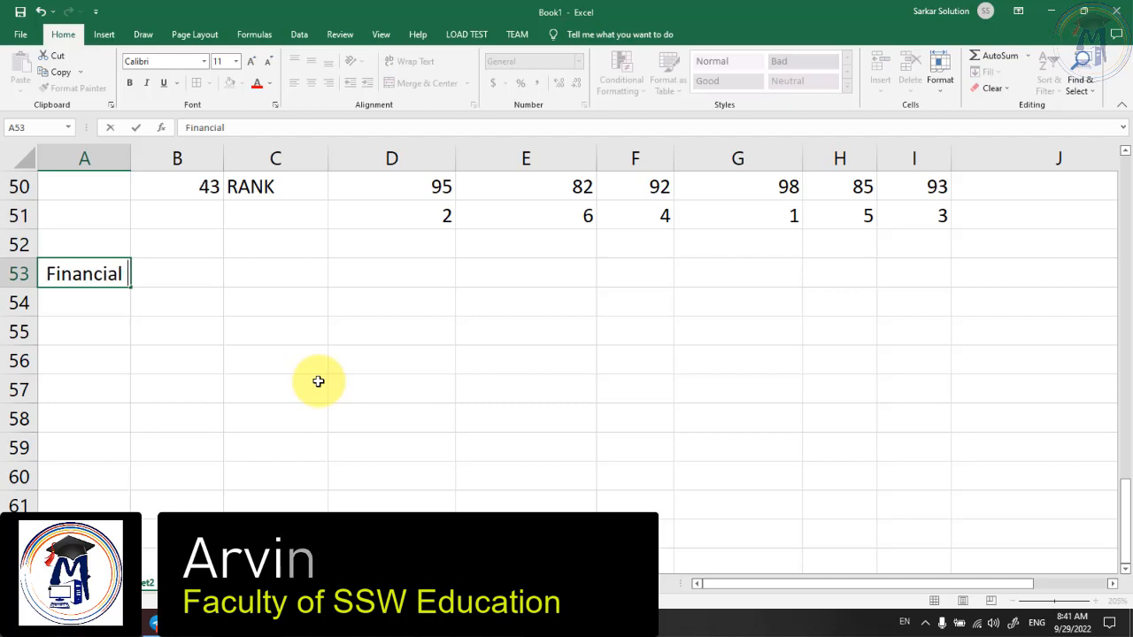
key(Return)
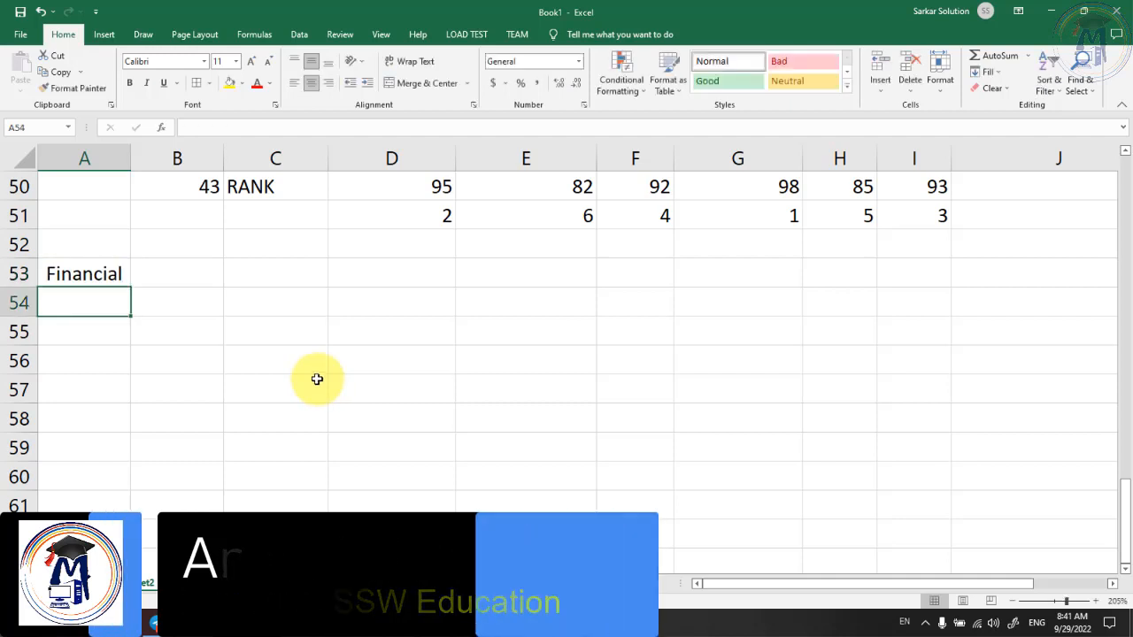
Step: Enter the serial number 44 in cell B53, beside the Financial heading
click(176, 279)
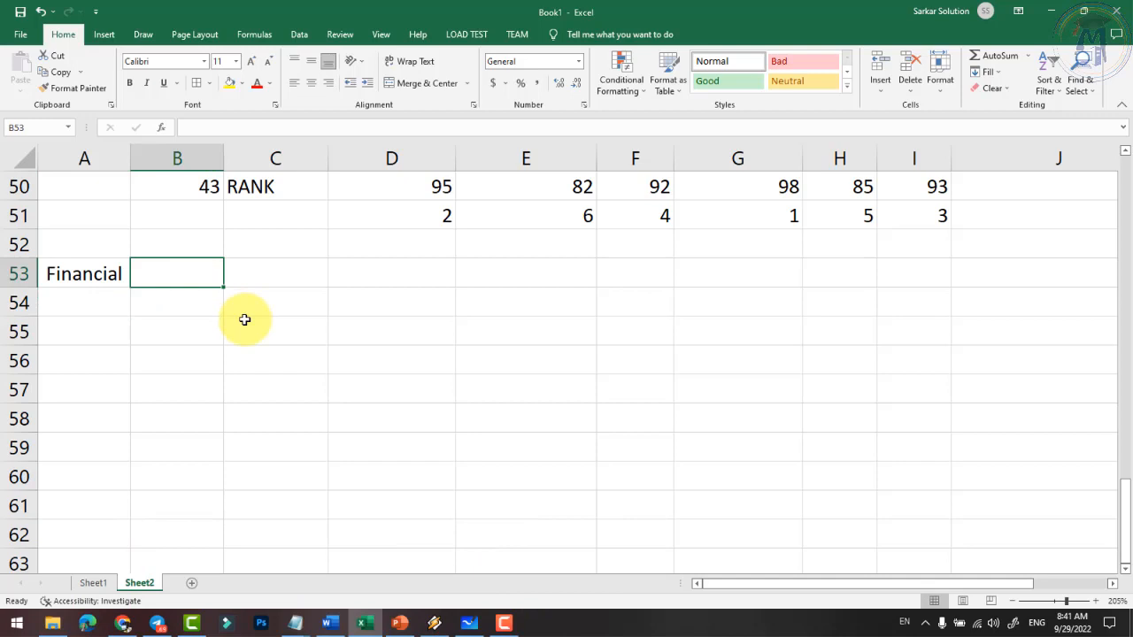
click(255, 35)
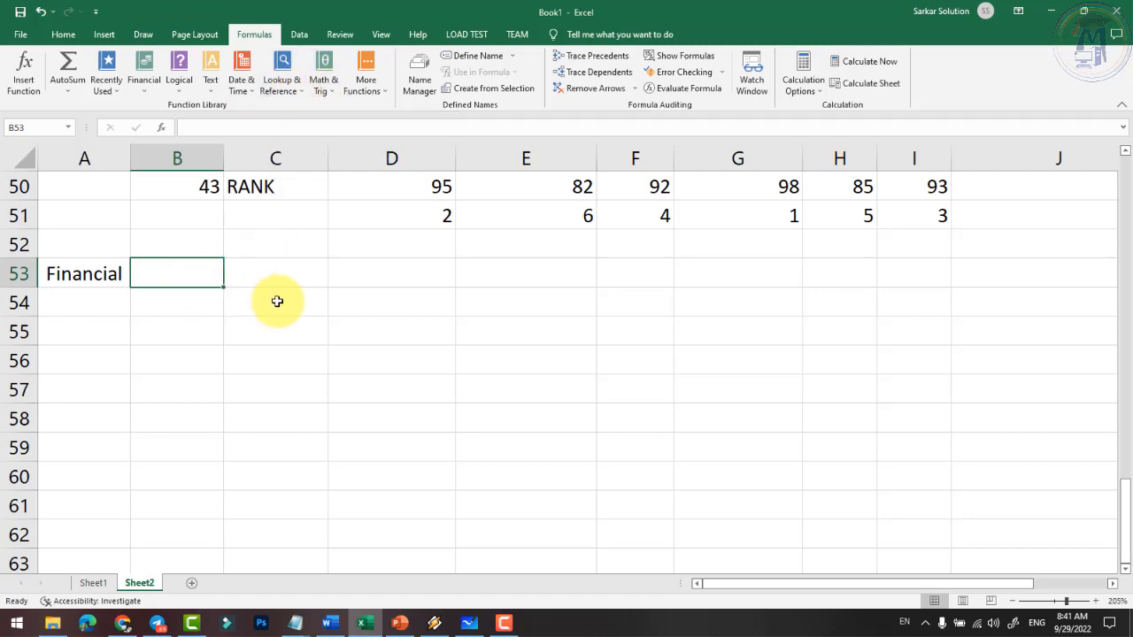
text(PMT)
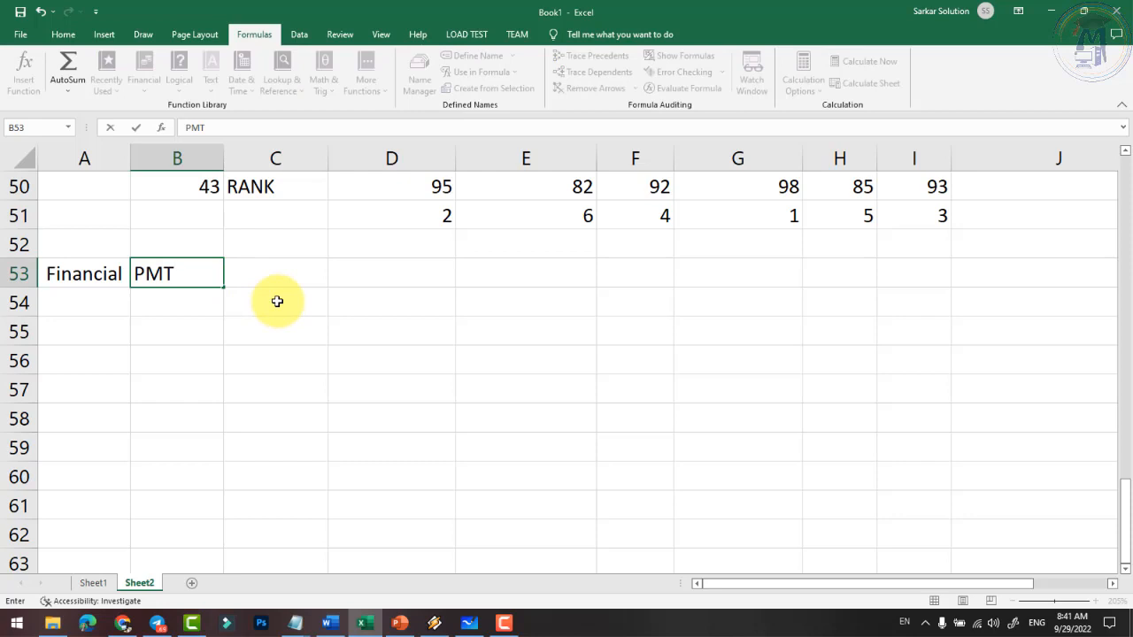
key(BackSpace)
key(BackSpace)
key(BackSpace)
text(44)
key(Return)
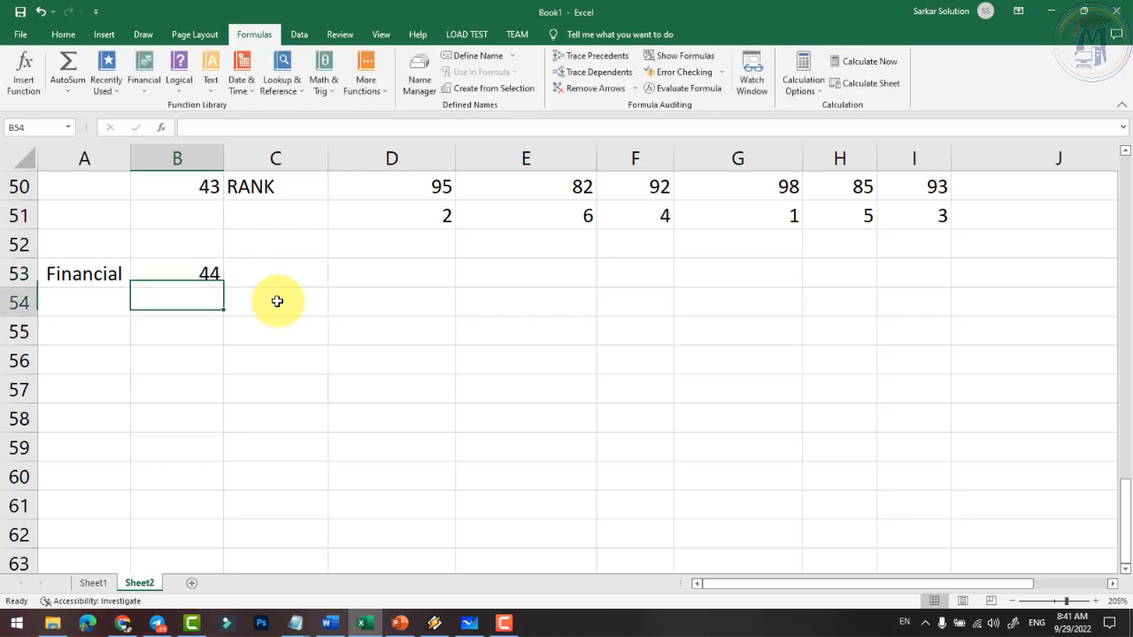
Step: Enter the function name PMT in cell C53
key(Up)
key(Right)
text(PMT)
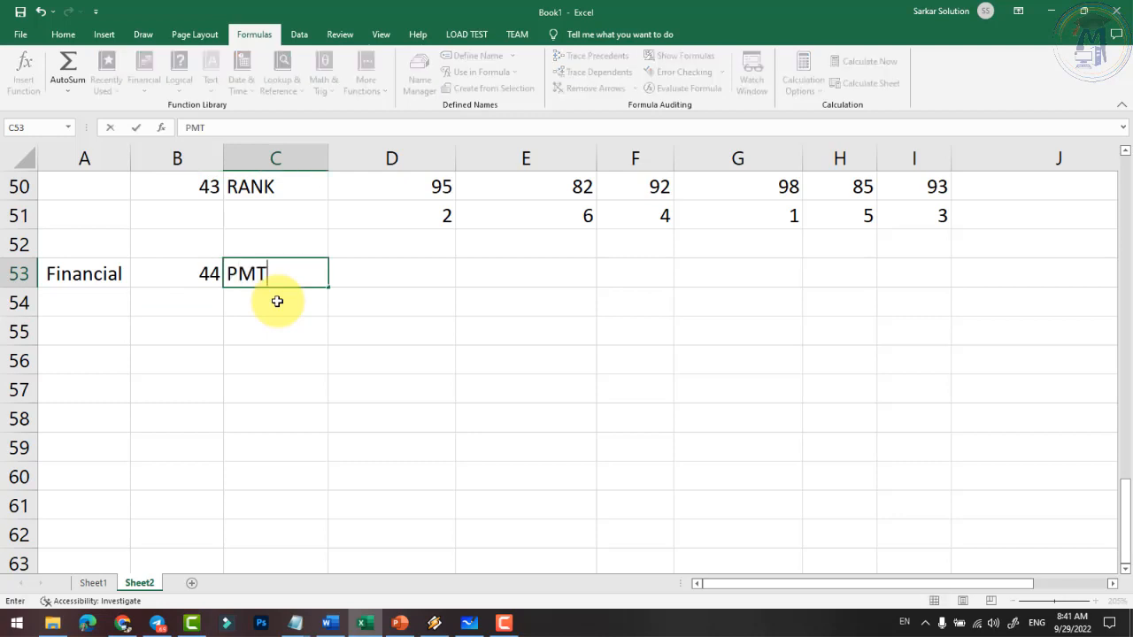
key(Tab)
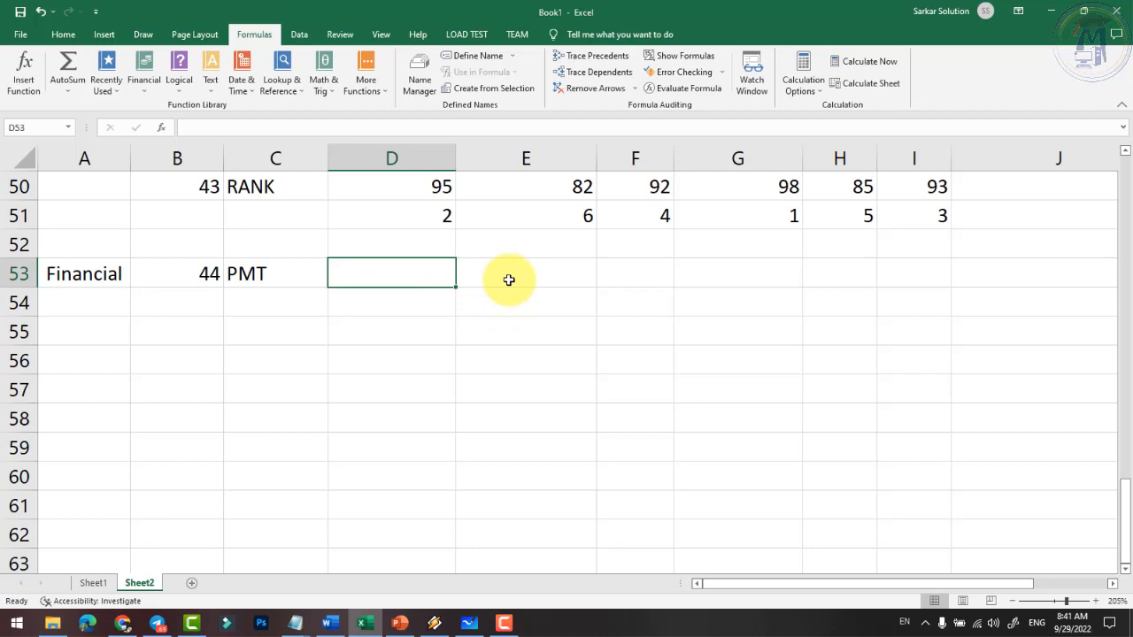
Step: Add the label "Rate" in cell D53 and enter 5% beneath it in D54
text(Rate)
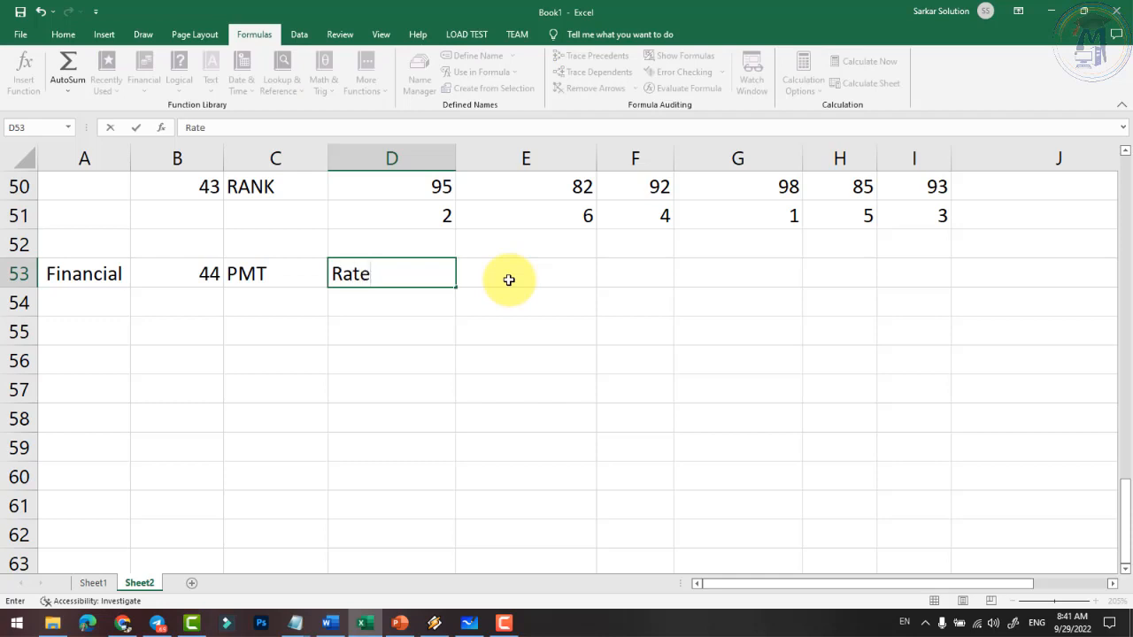
key(Return)
text(50)
key(BackSpace)
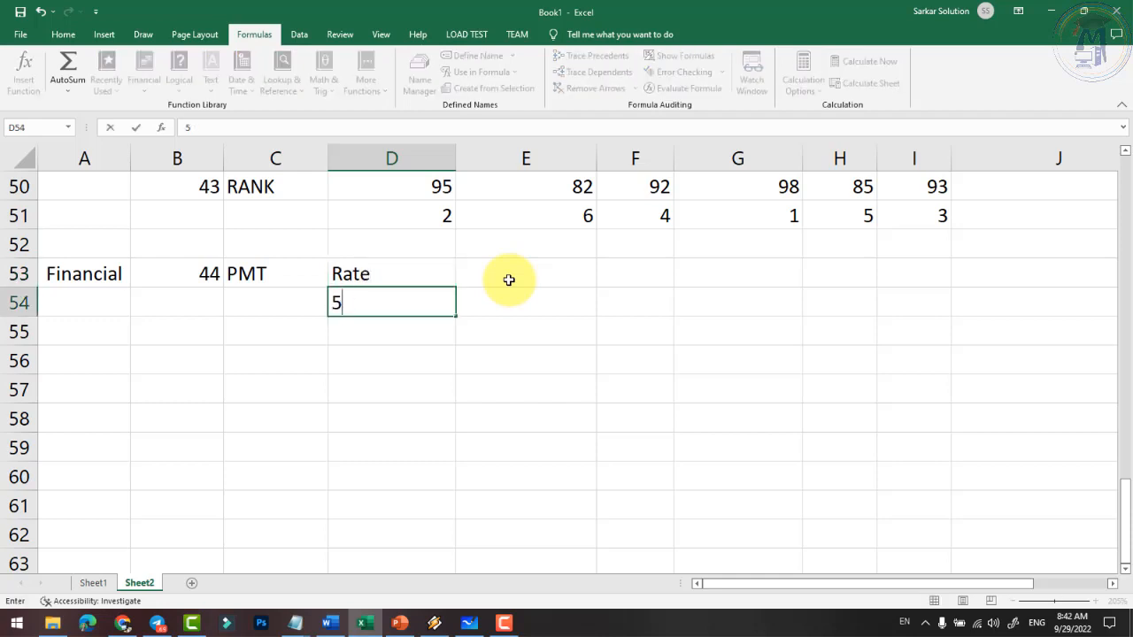
text(%)
key(Up)
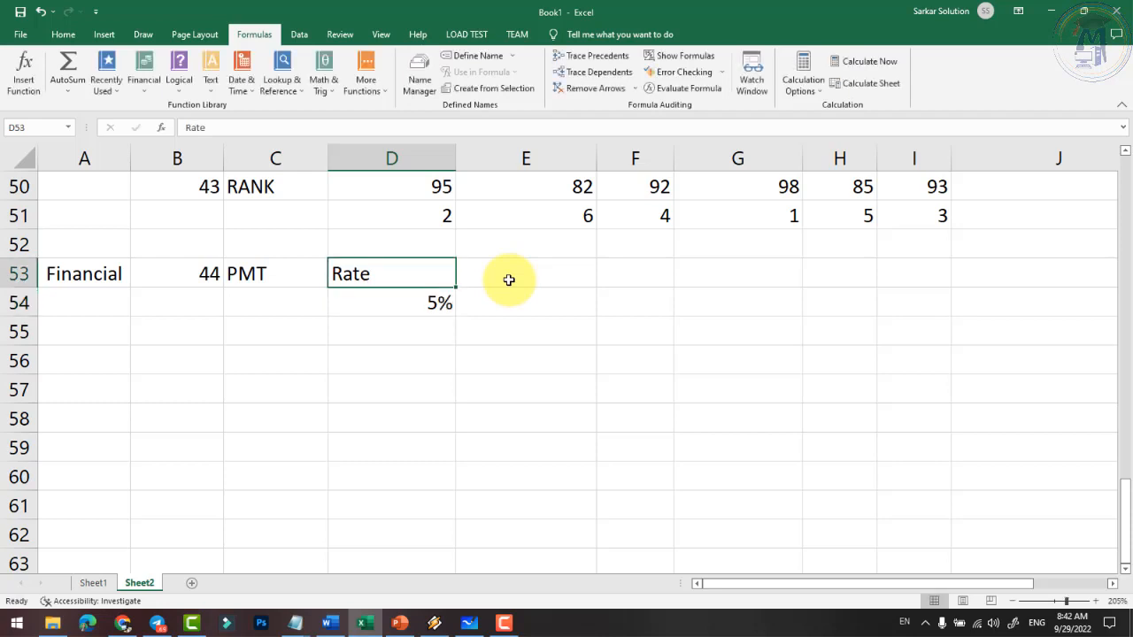
Step: Add the argument labels "nper" in cell E53 and "PV" in cell F53
click(509, 280)
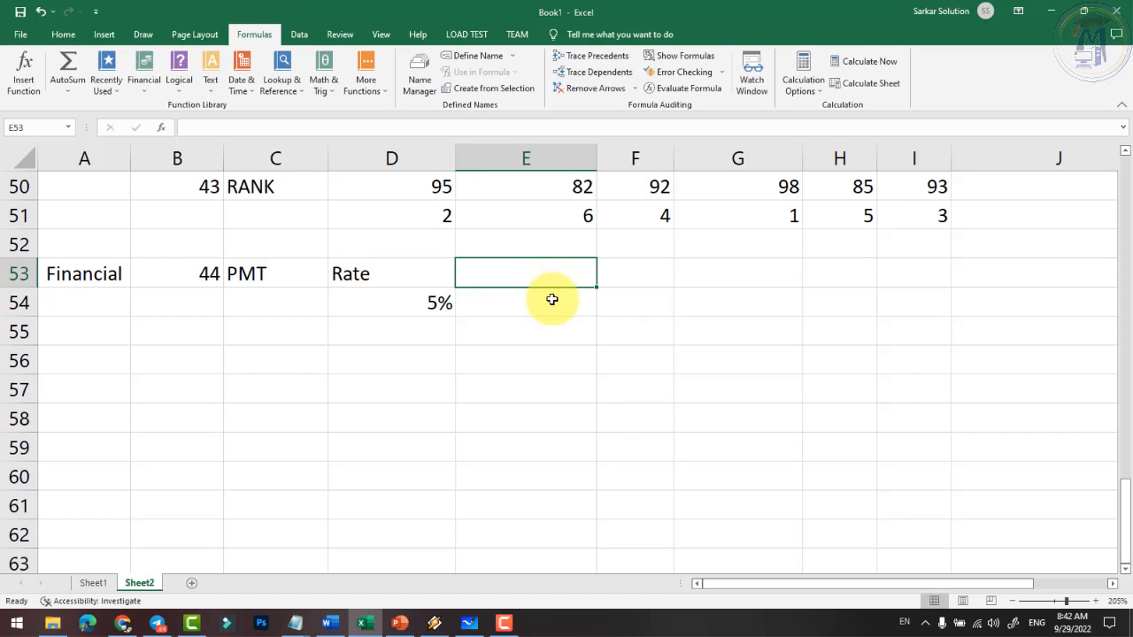
text(N)
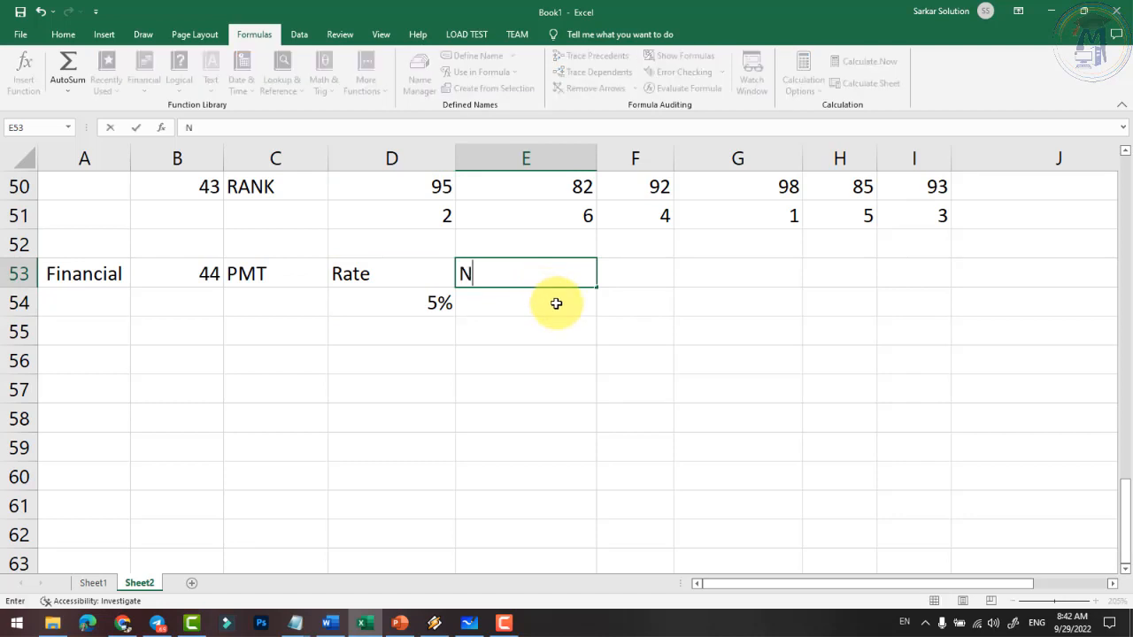
key(BackSpace)
text(nper)
key(Tab)
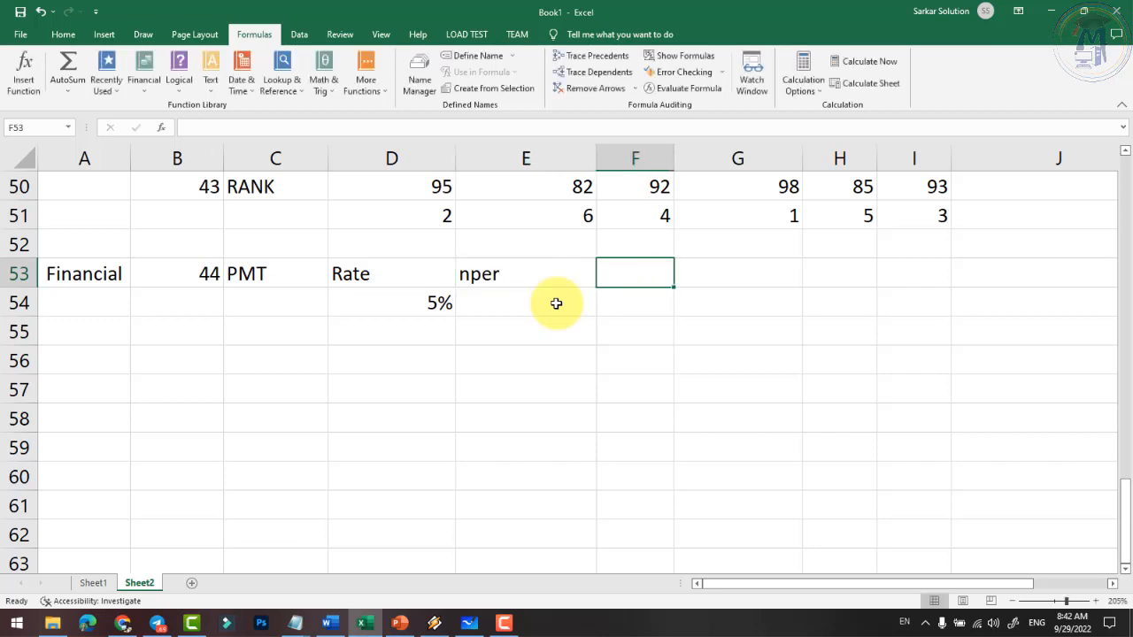
text(PV)
Step: Enter 12 under nper in cell E54 and 5000 under PV in cell F54
click(556, 304)
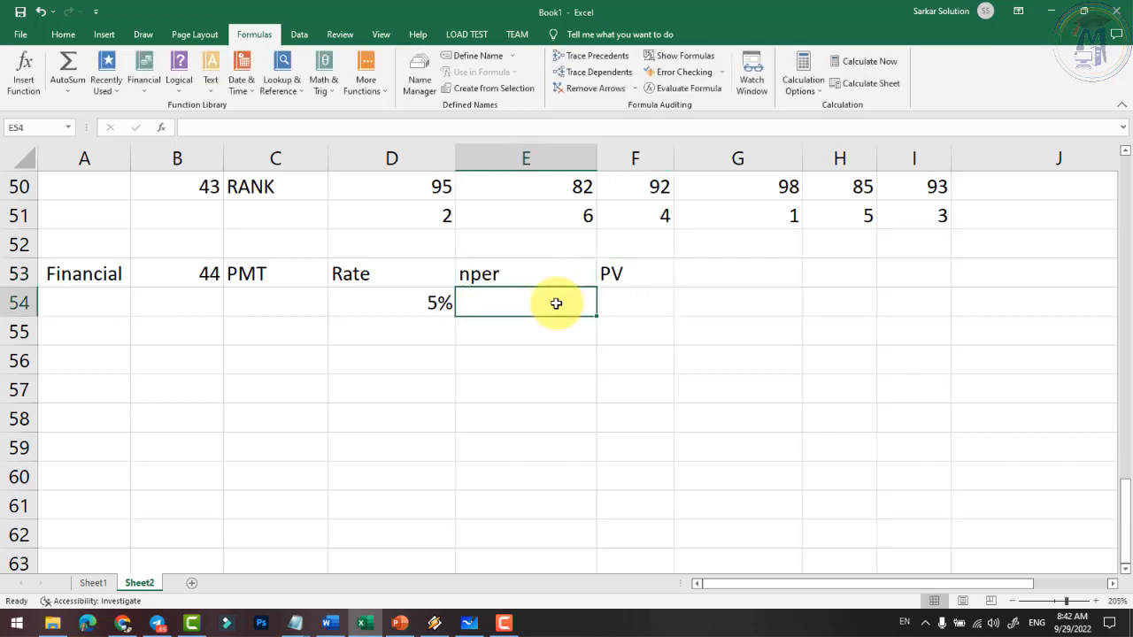
text(12)
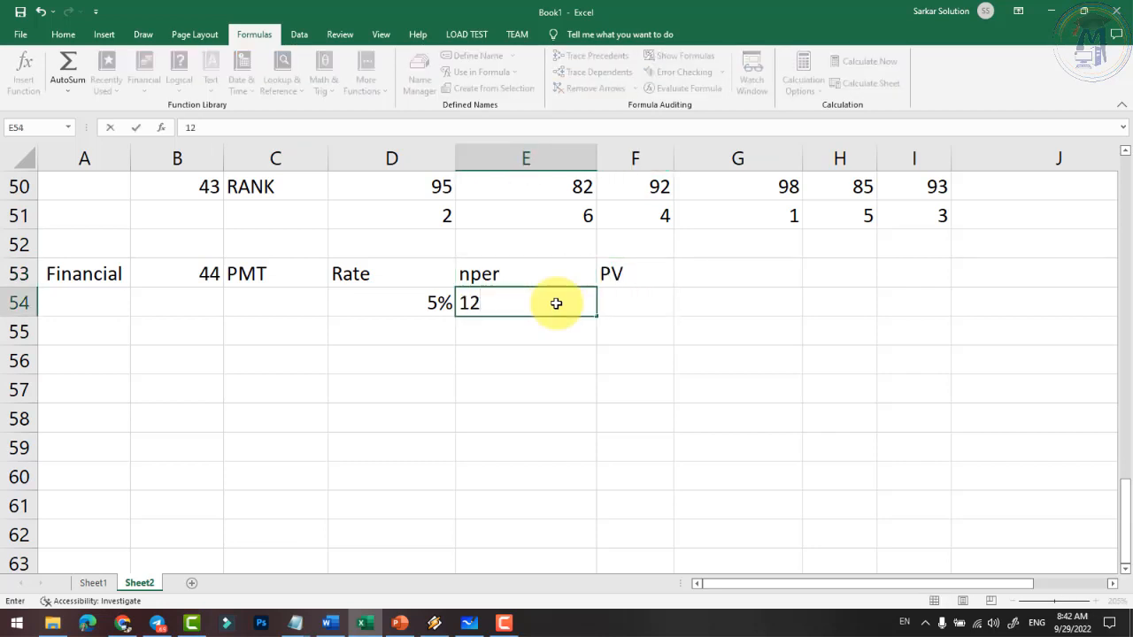
key(Tab)
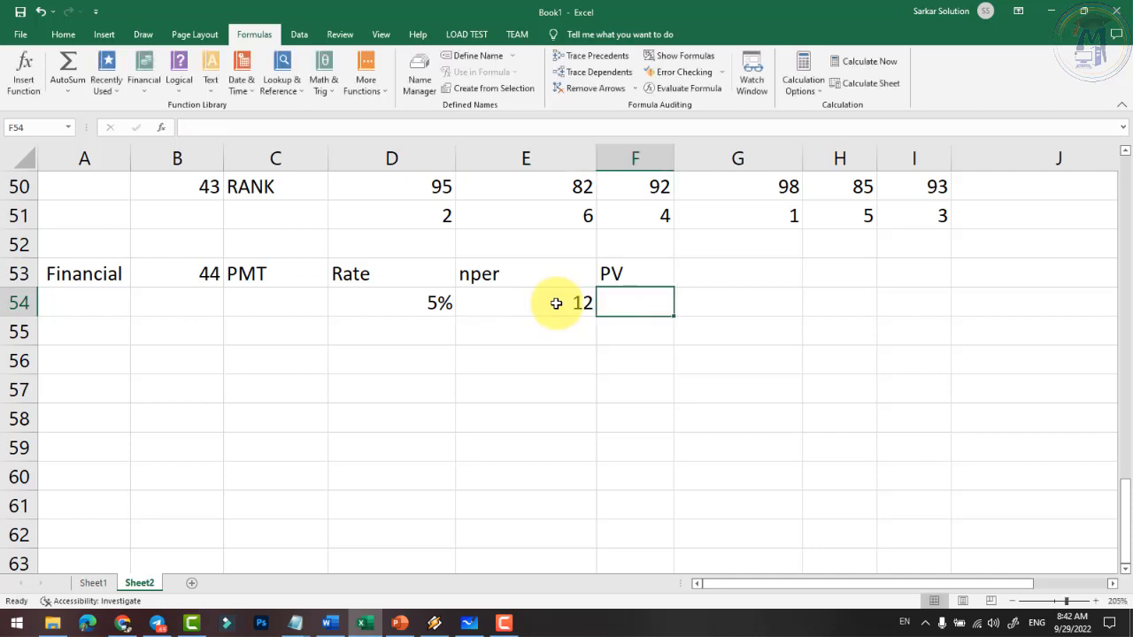
text(5000)
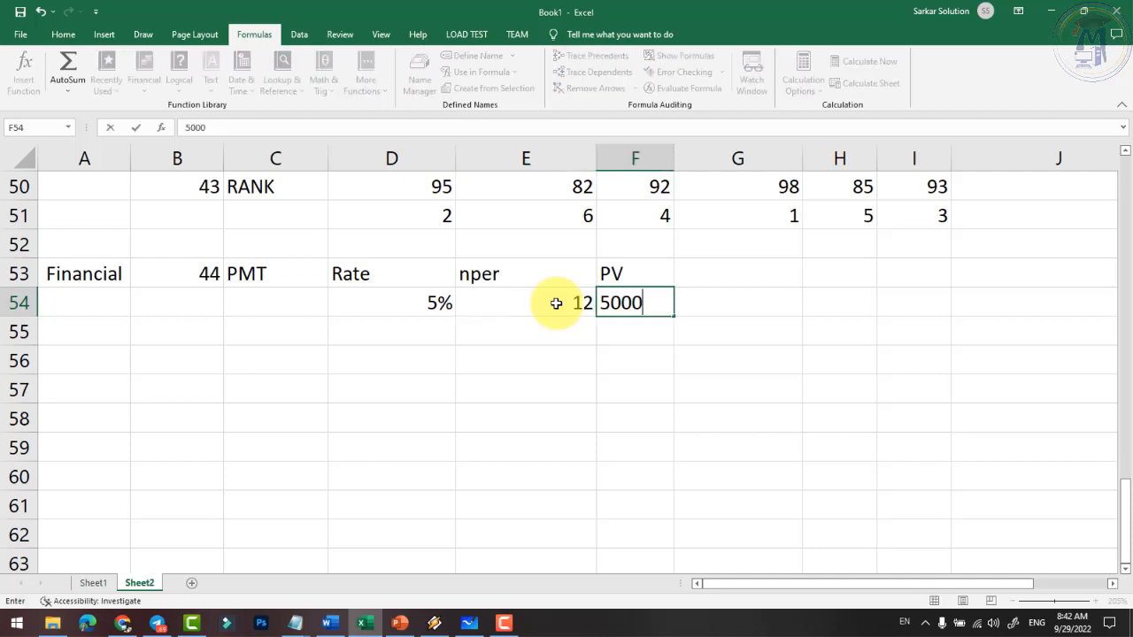
key(Tab)
key(Left)
key(Left)
key(Left)
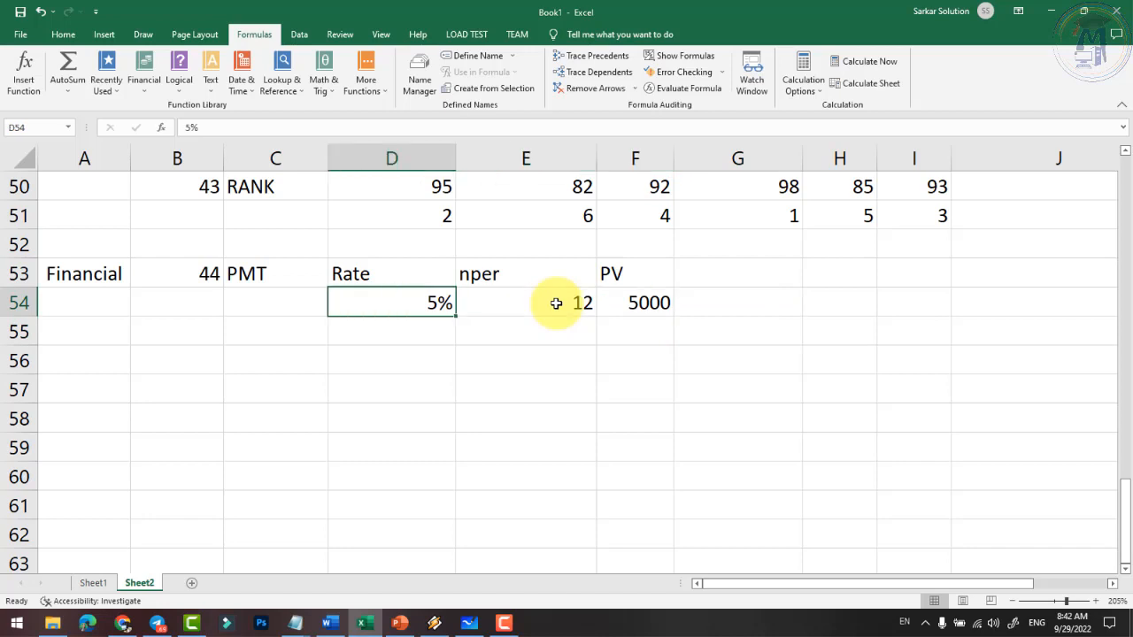
key(Down)
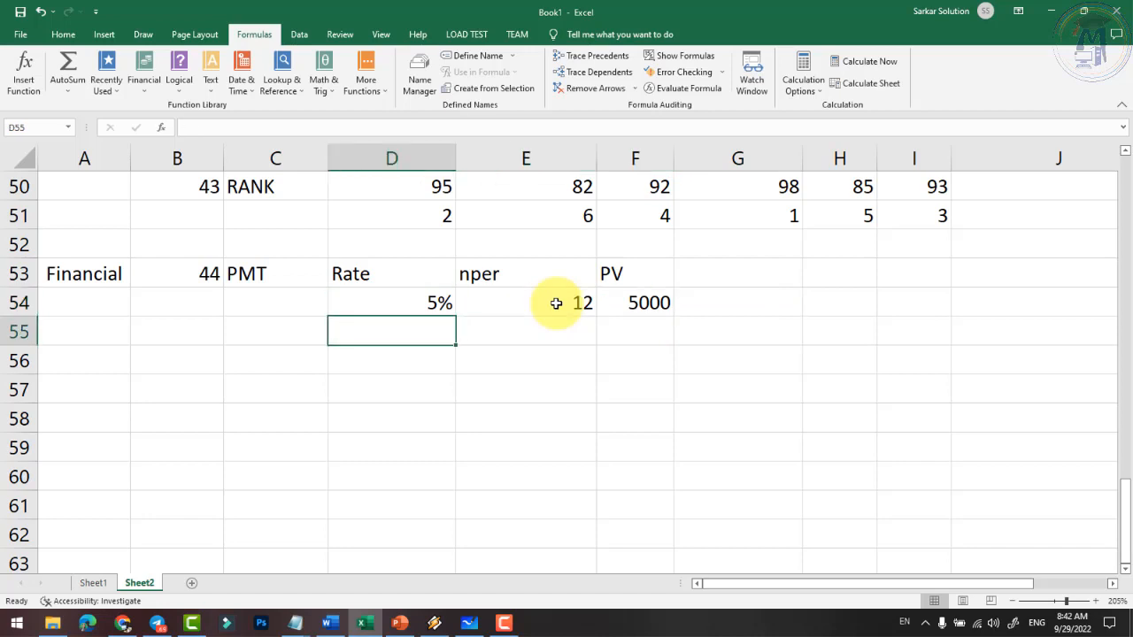
key(Right)
key(Down)
key(Up)
key(Down)
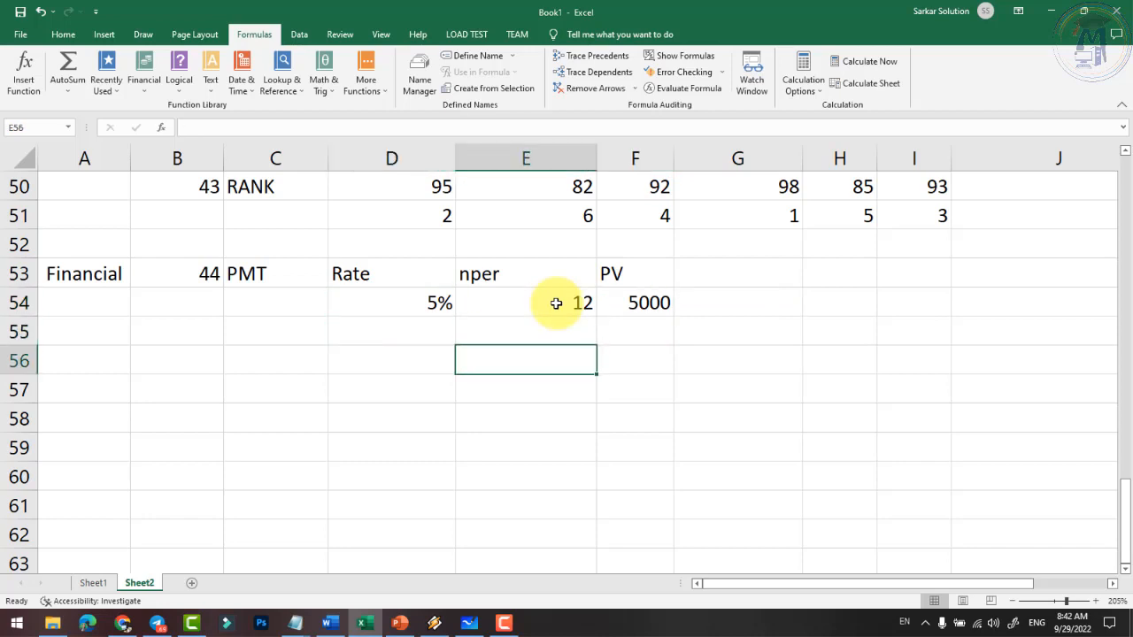
text(=)
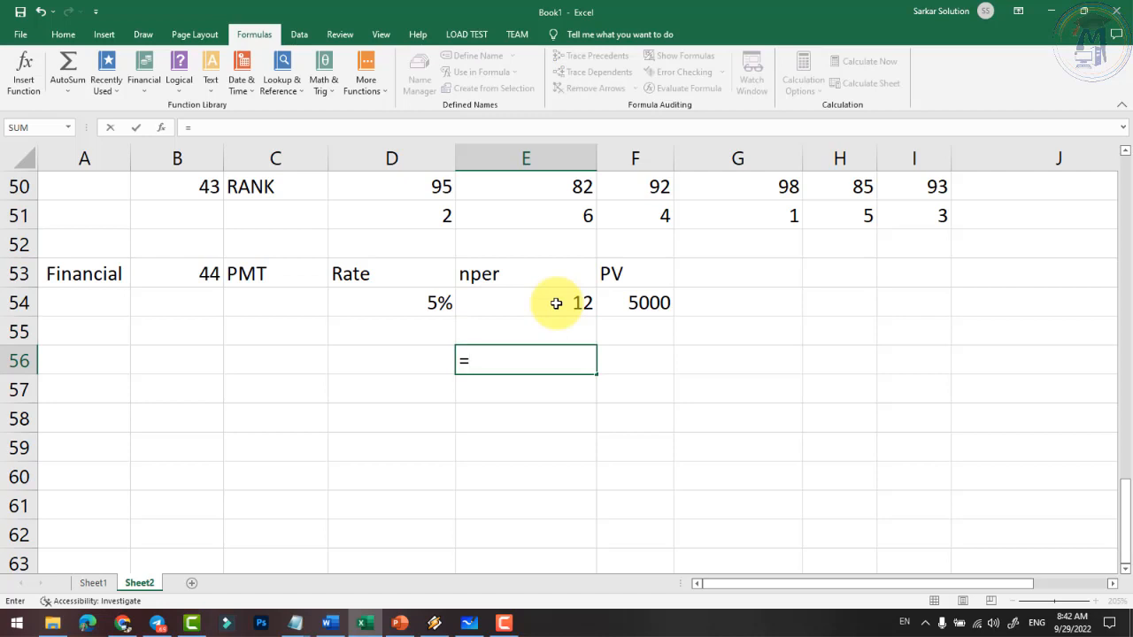
text(pmt()
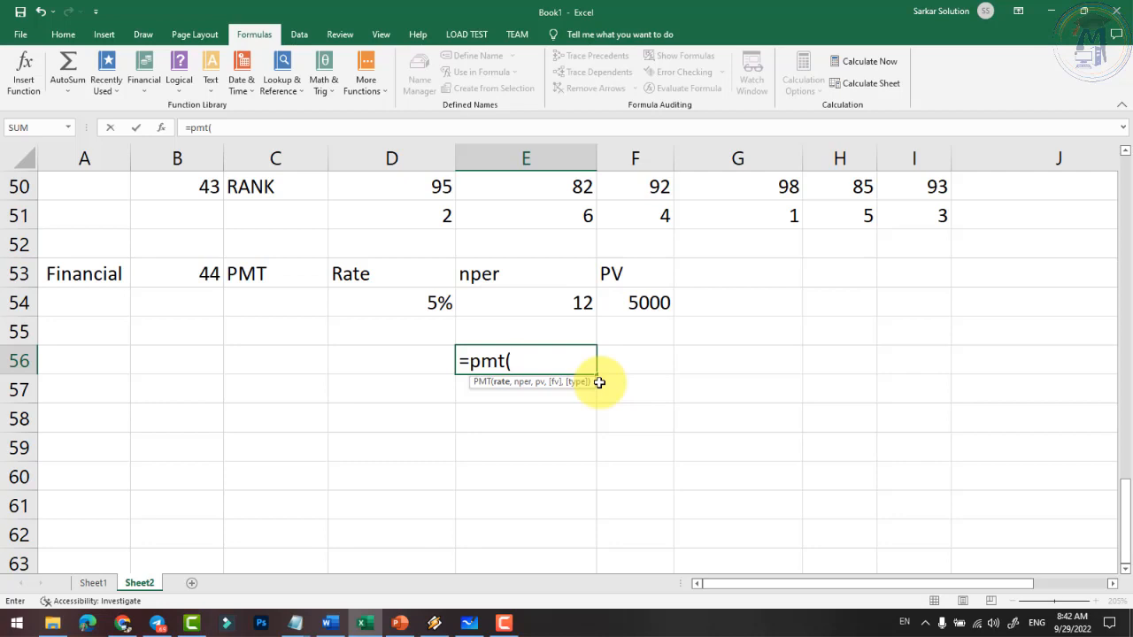
key(Escape)
key(Left)
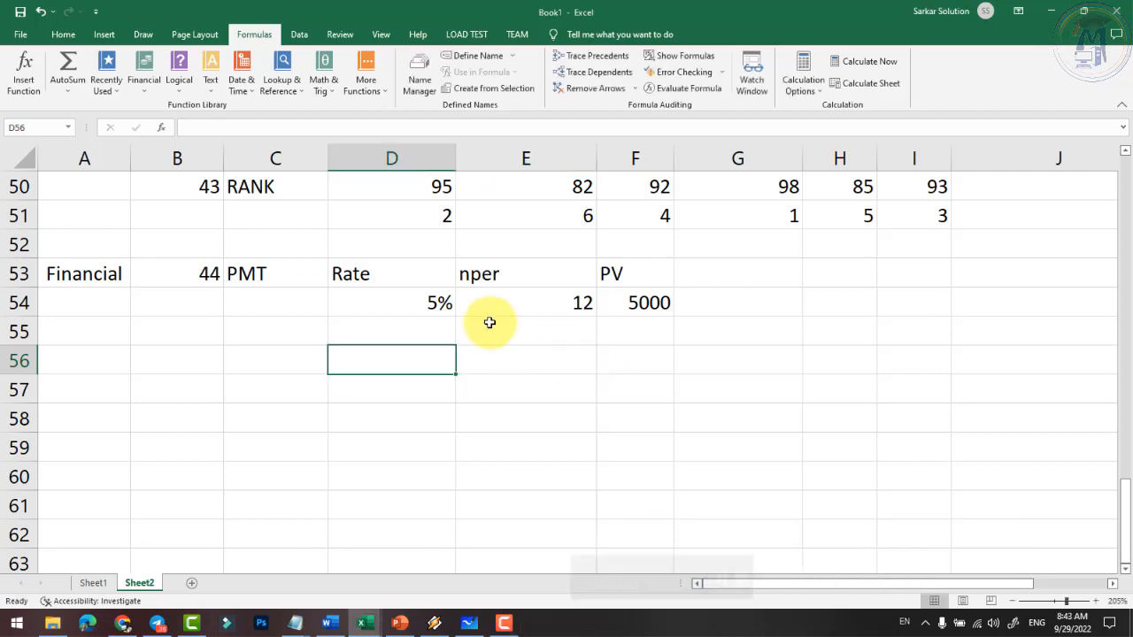
click(269, 283)
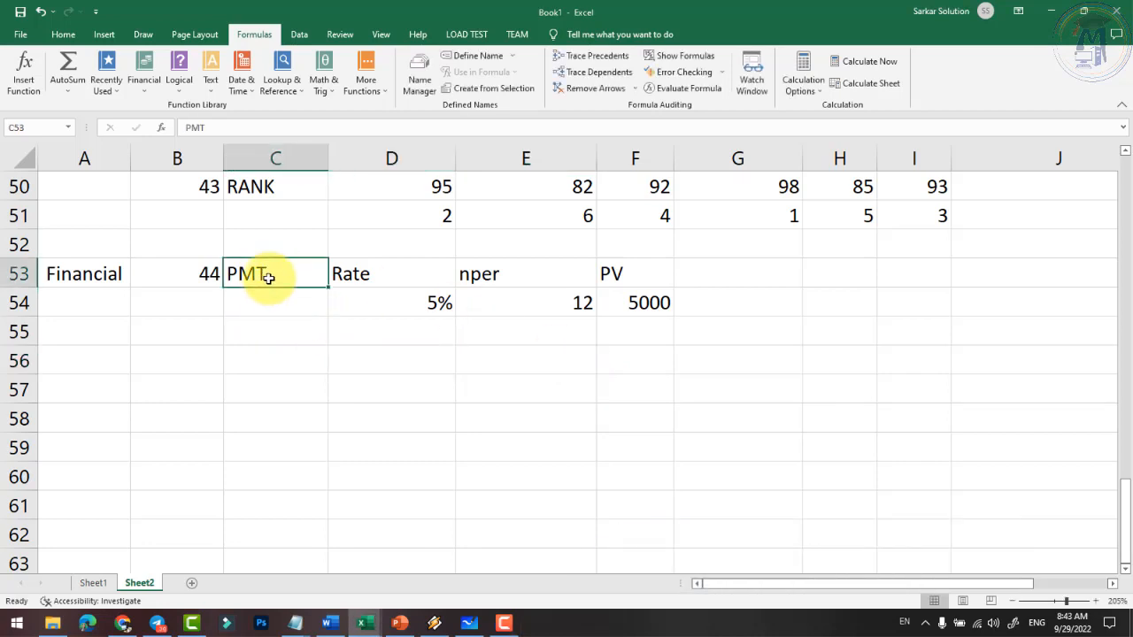
click(379, 274)
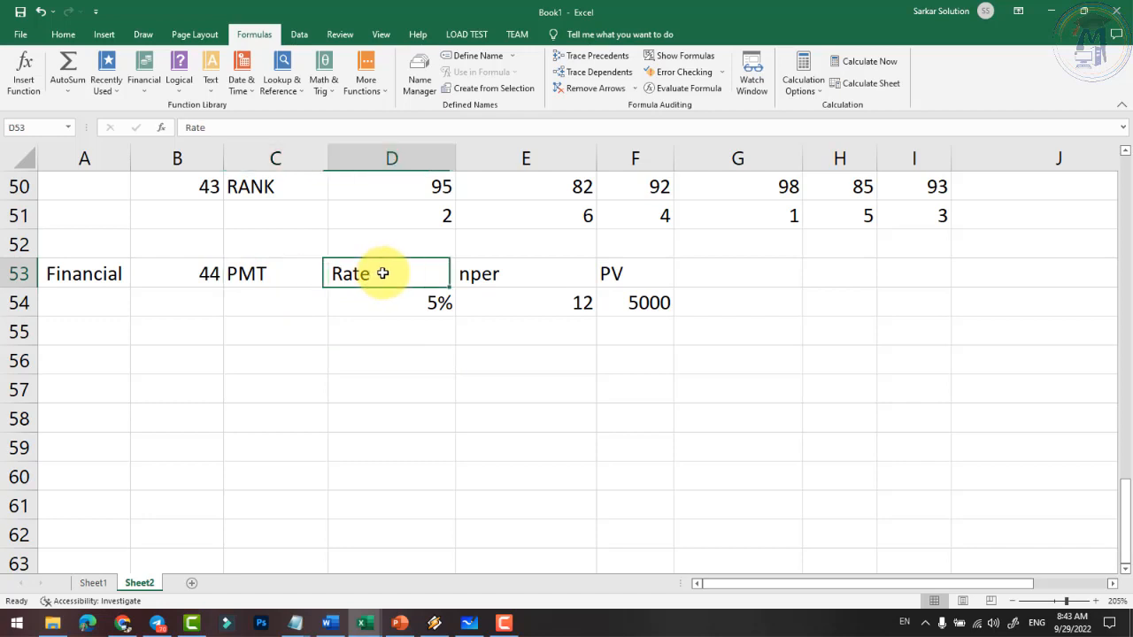
click(425, 304)
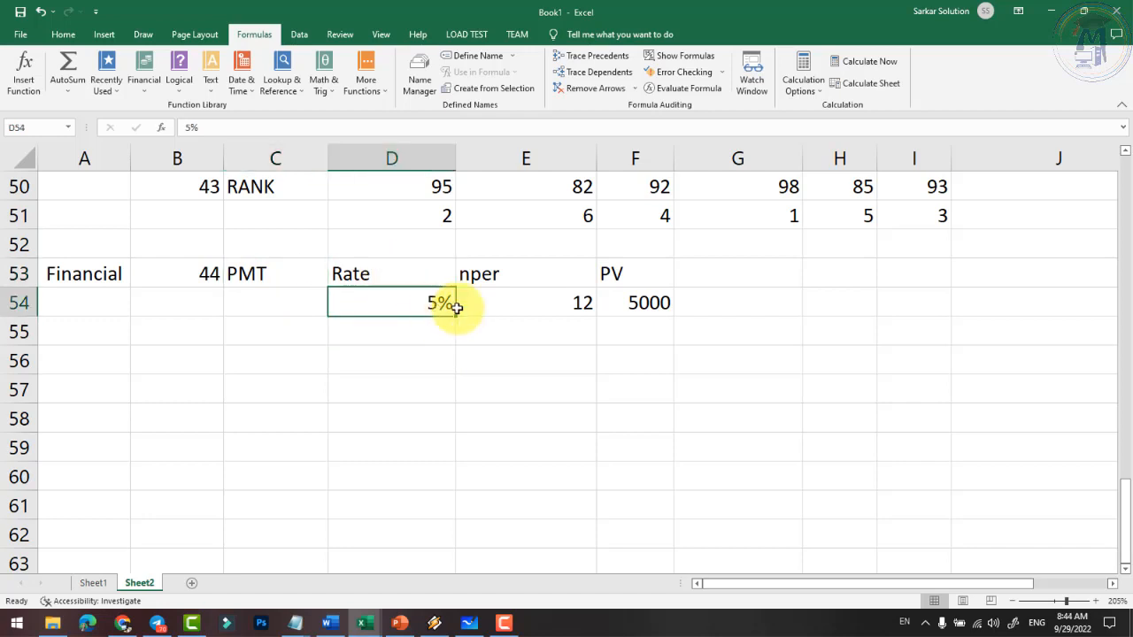
click(646, 303)
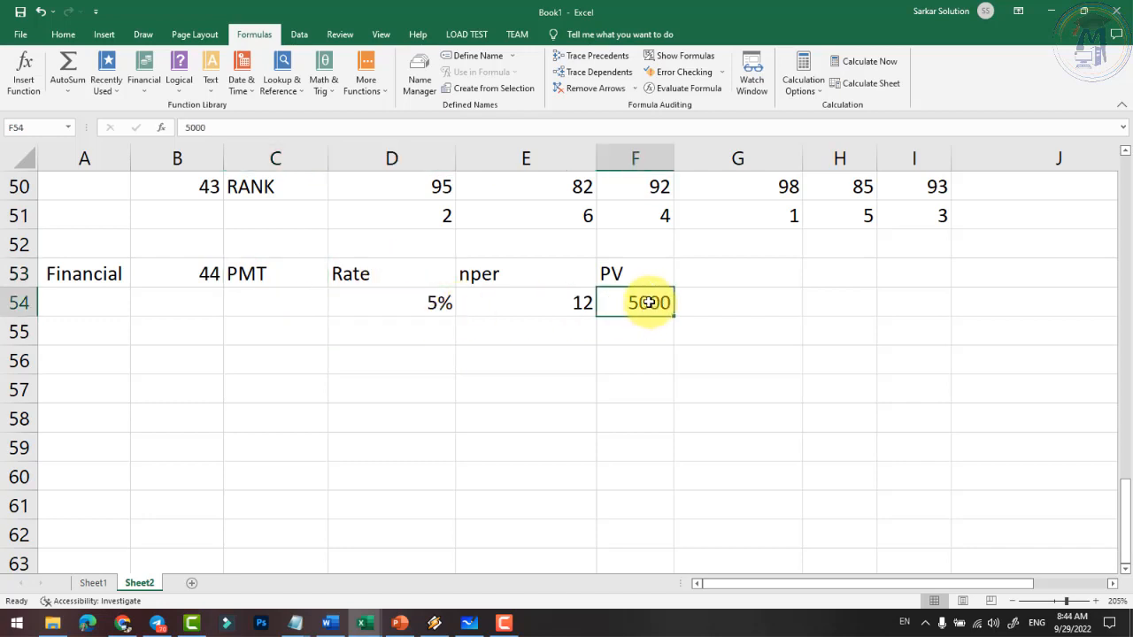
click(407, 303)
Step: Change the PV amount in cell F54 to 15000
click(643, 302)
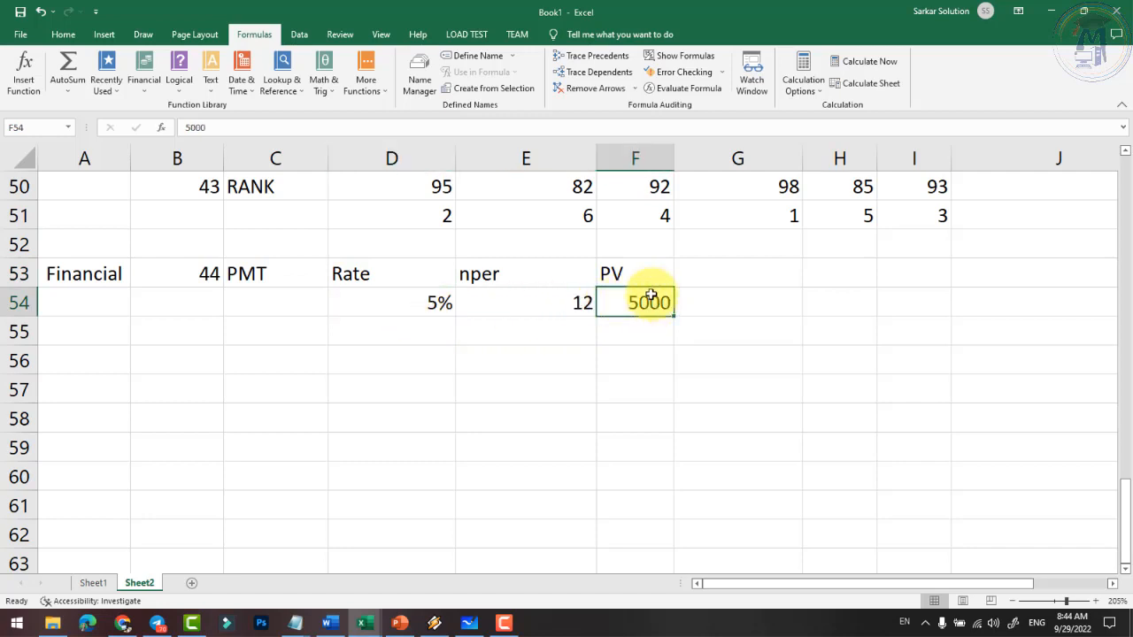
text(15000)
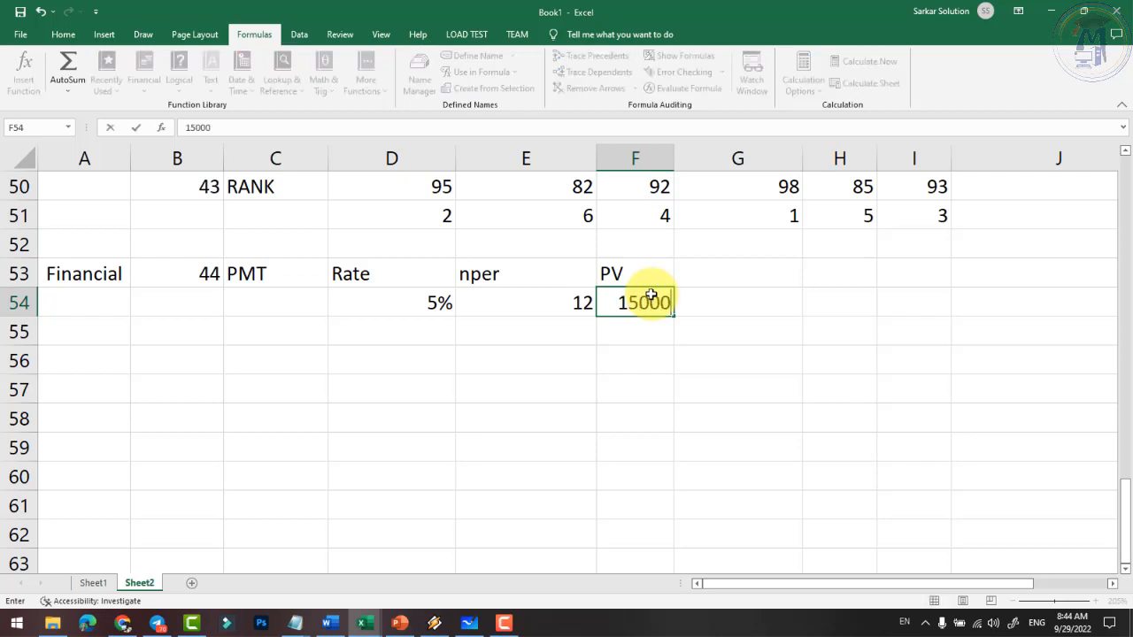
key(Return)
key(Left)
key(Up)
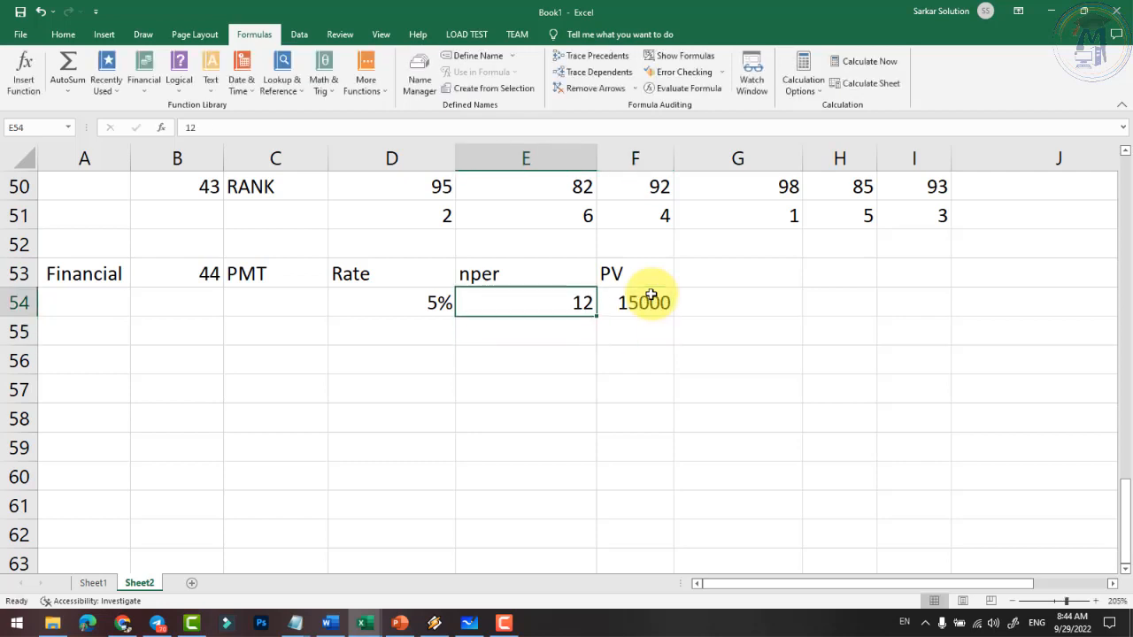
key(Left)
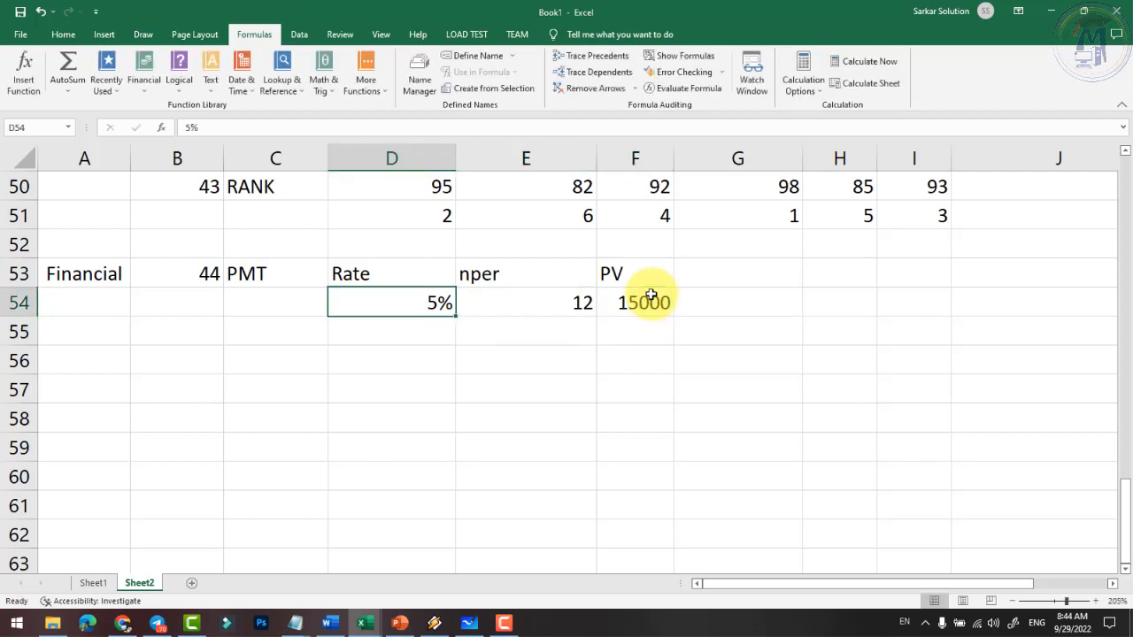
Step: Calculate the monthly payment in cell E55 with =PMT(D54/12,E54,-F54)
click(535, 337)
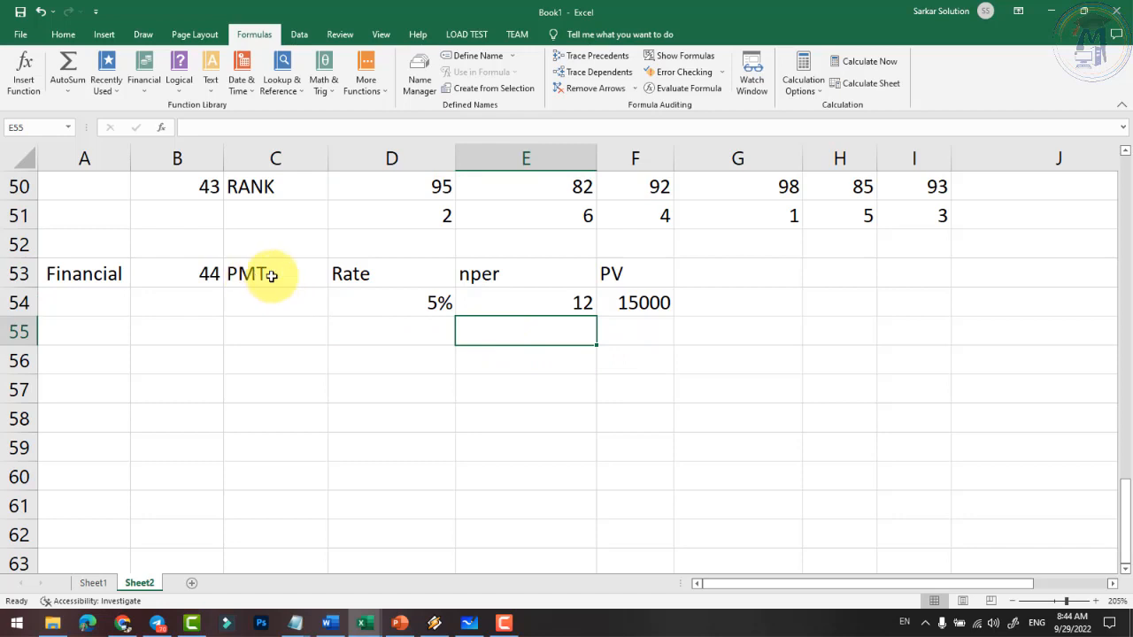
text(=)
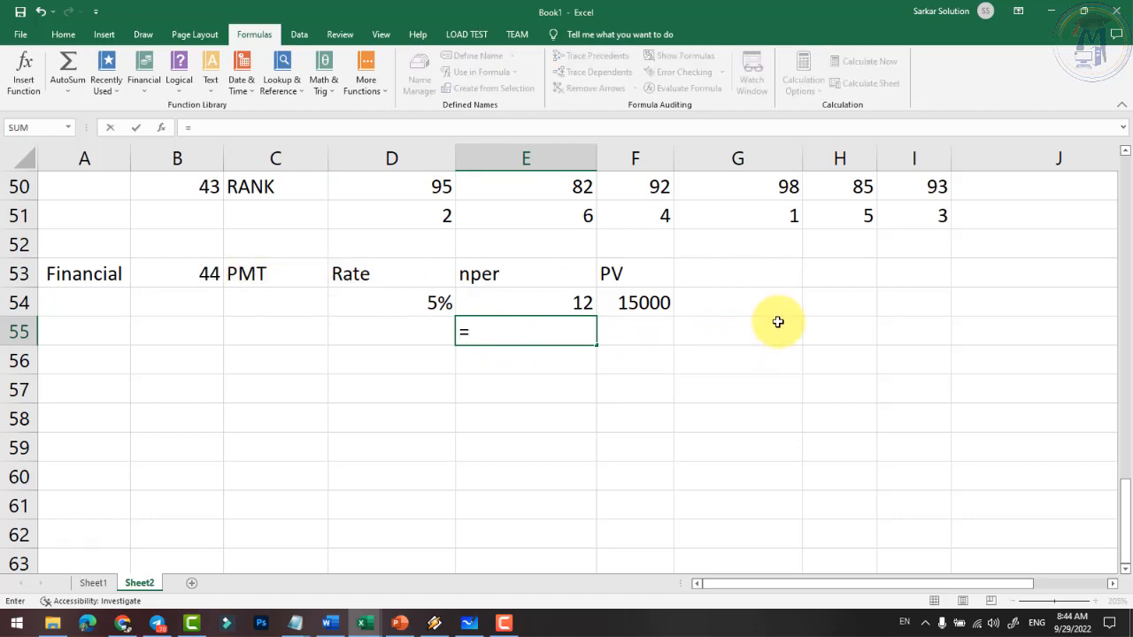
text(pmt)
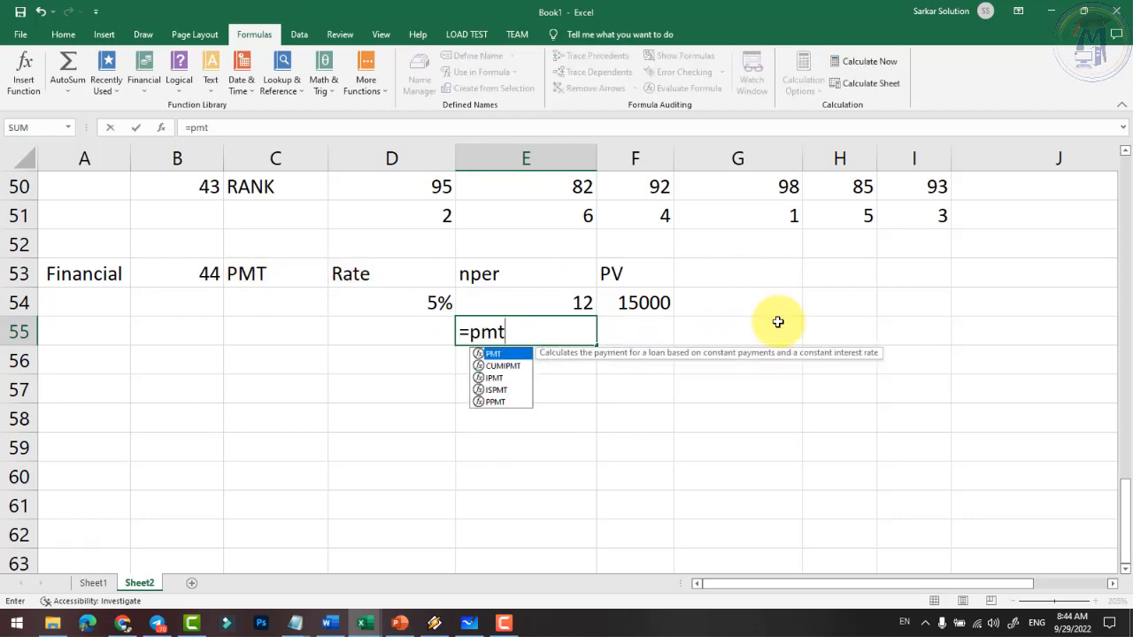
text(()
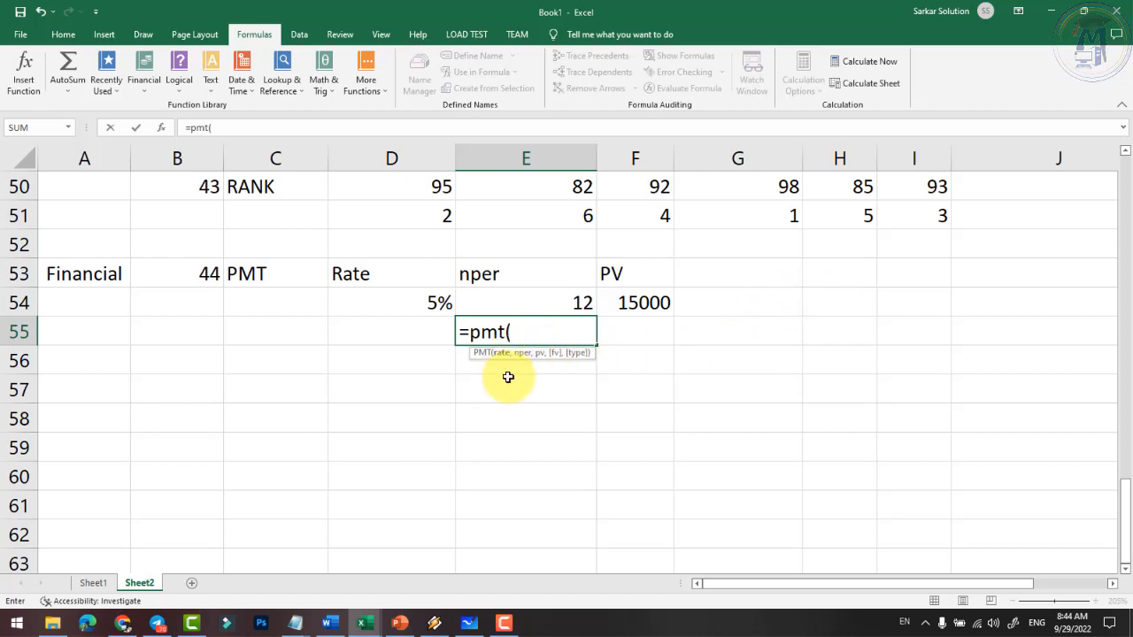
click(427, 303)
text(/)
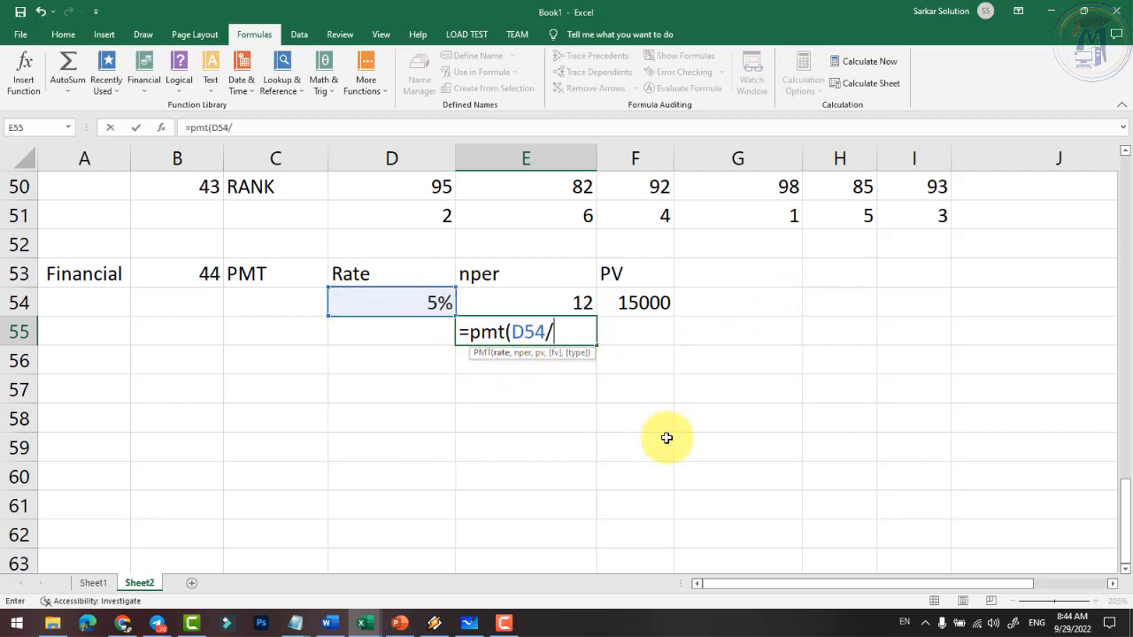
text(12,)
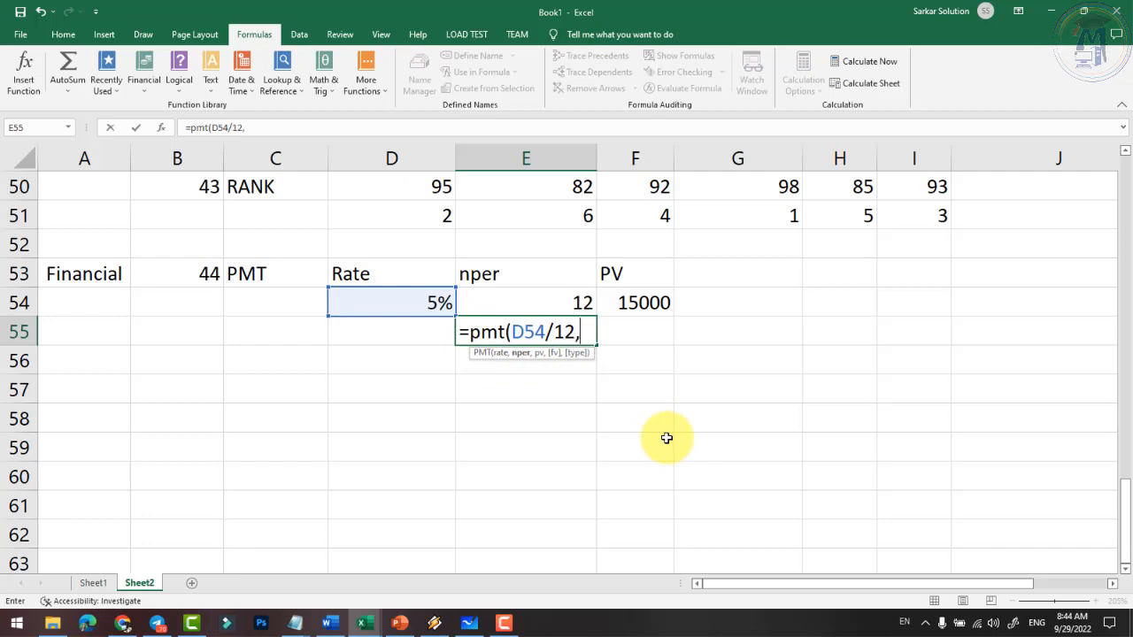
click(570, 303)
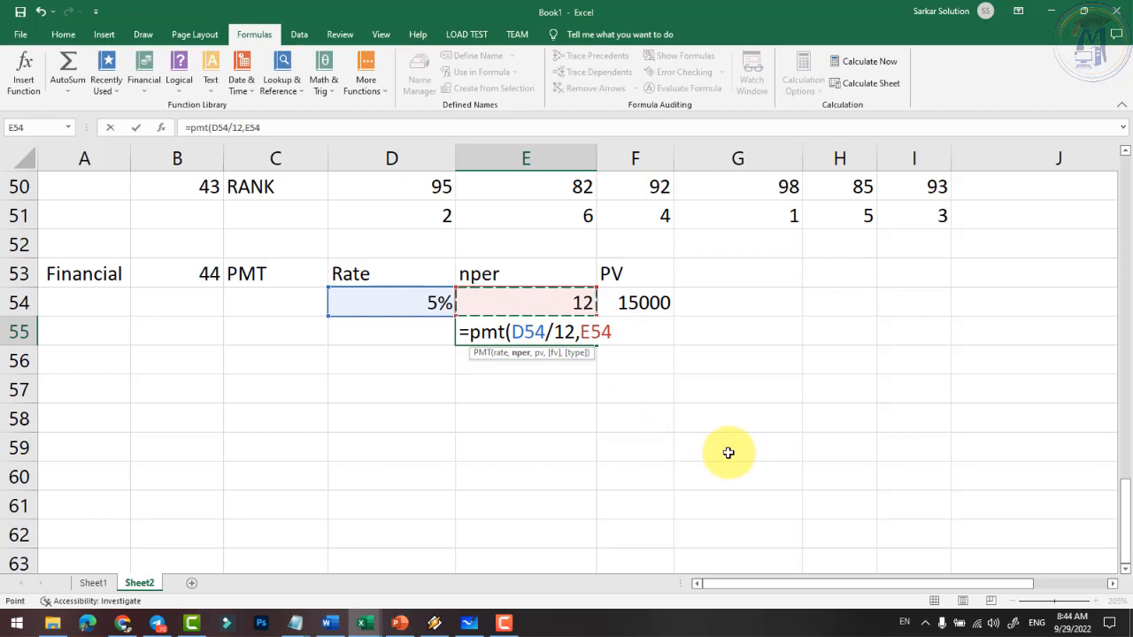
text(,-)
click(640, 305)
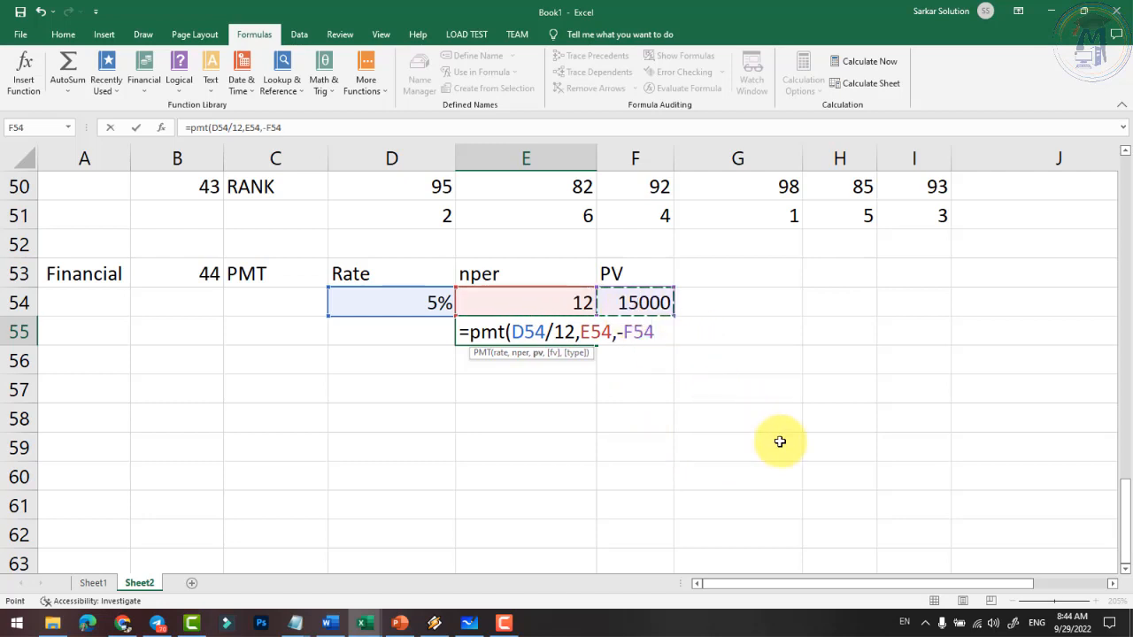
text())
key(Return)
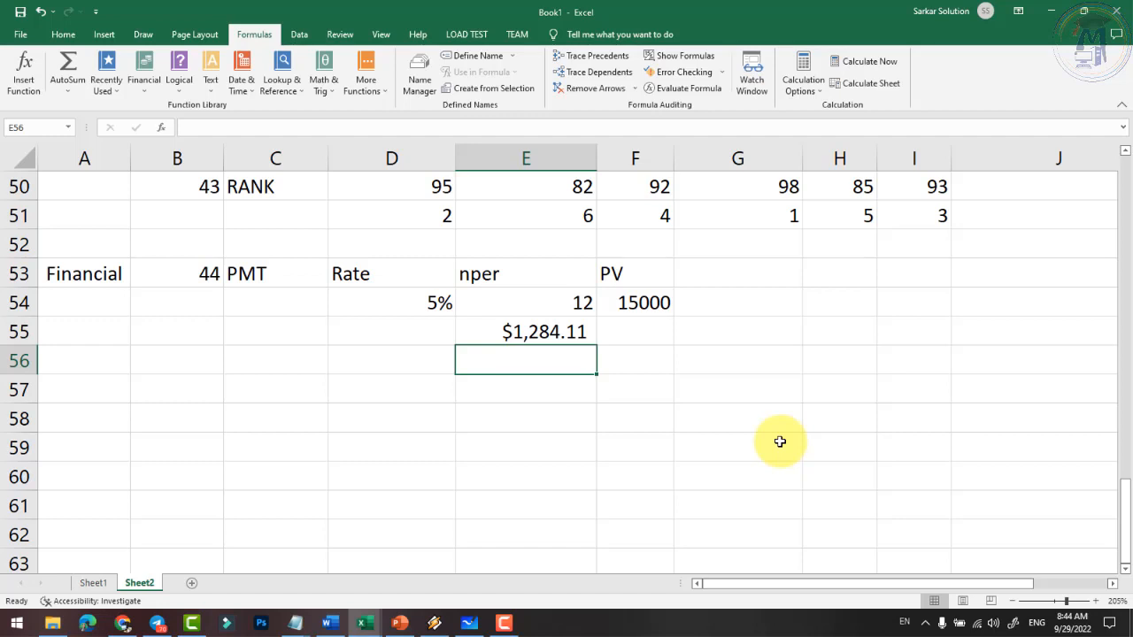
Step: Apply the comma number style to the PMT result in cell E55
click(551, 334)
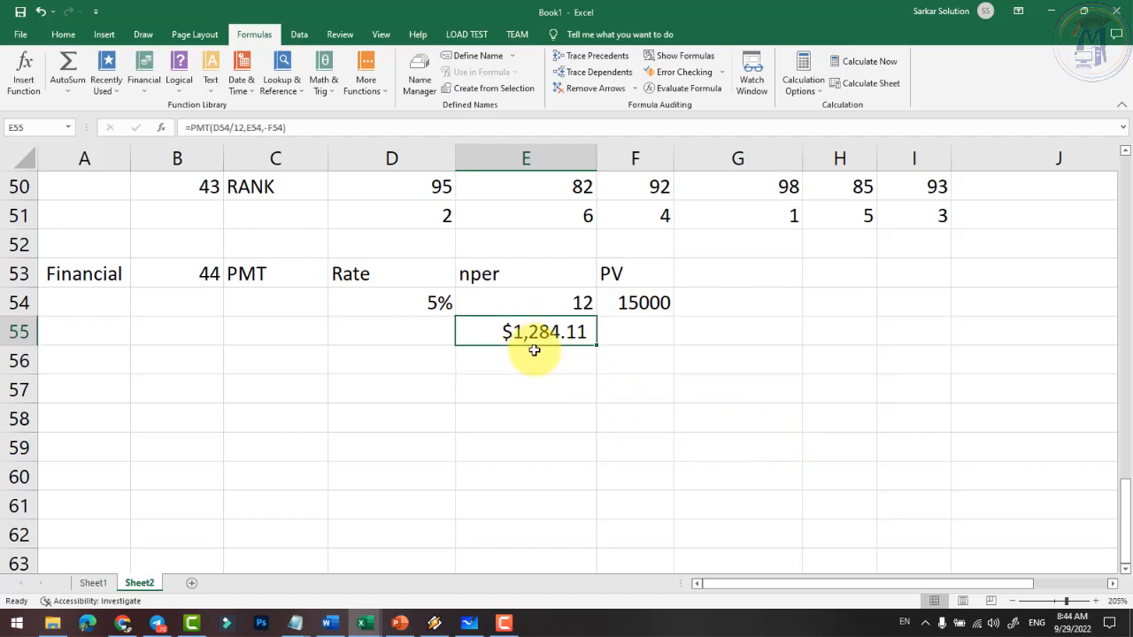
click(63, 33)
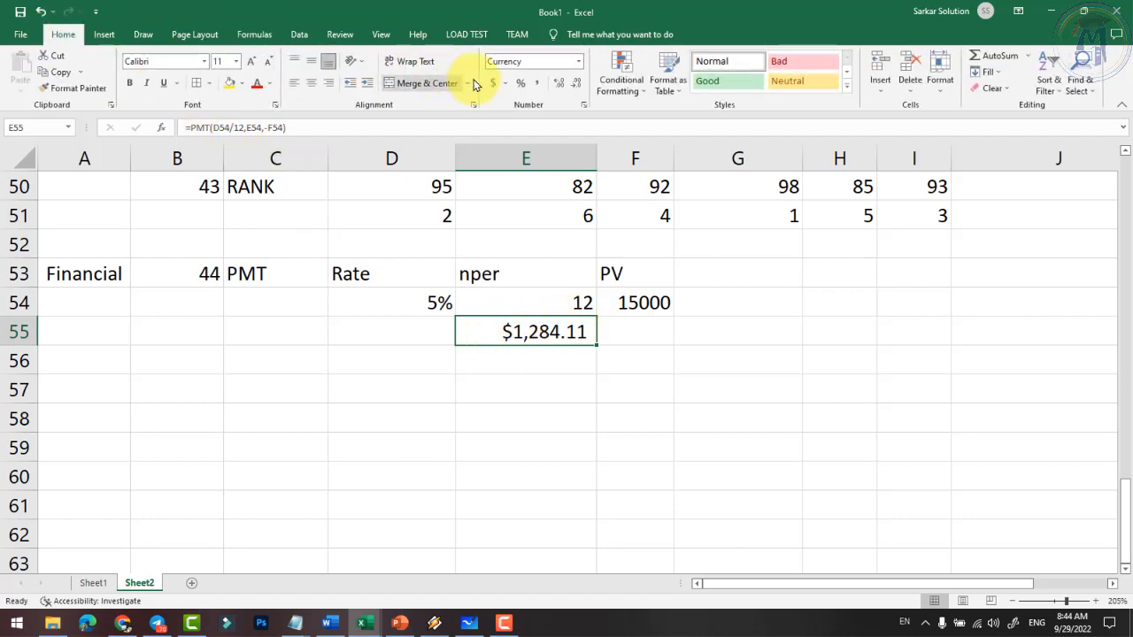
click(539, 82)
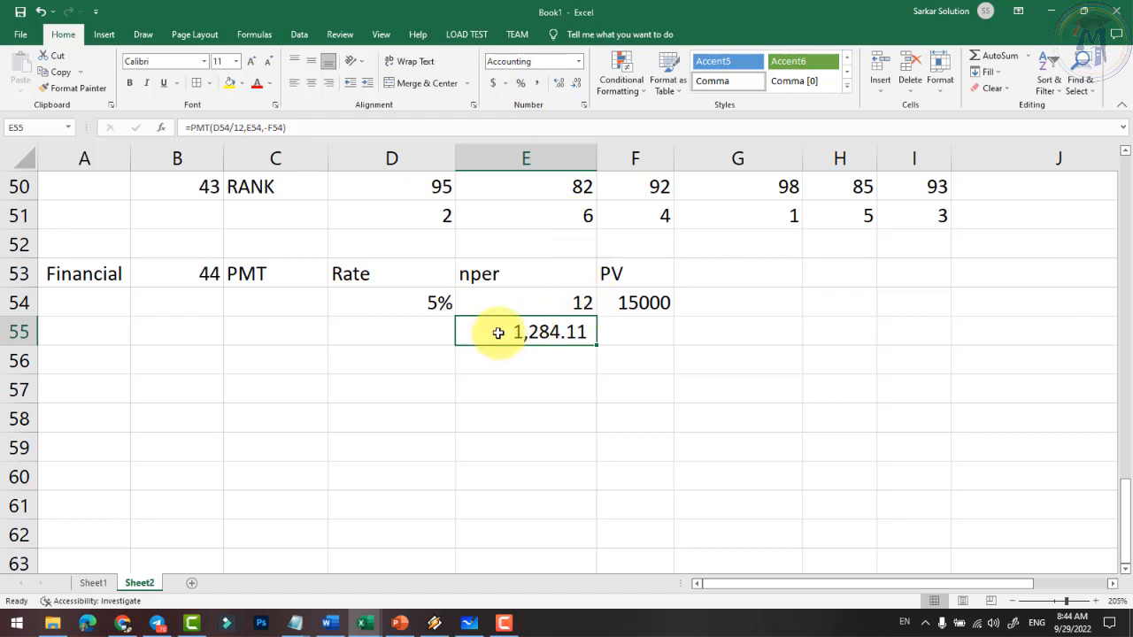
Step: Examine the rate, nper and PV inputs in row 54 against the payment result in cell E55
click(572, 301)
click(574, 335)
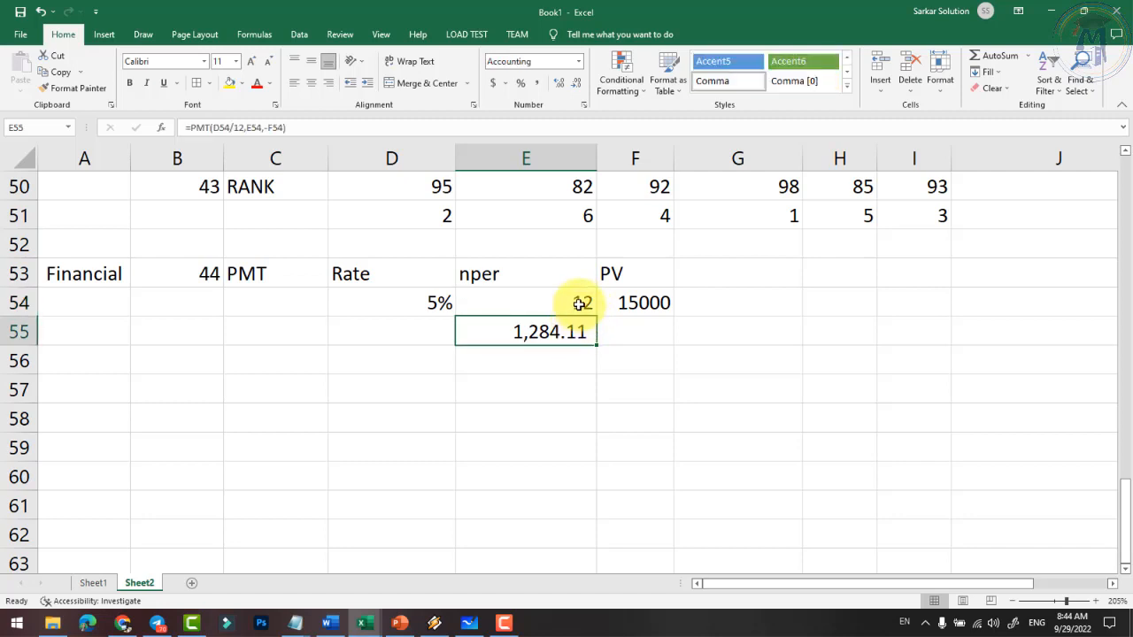
click(587, 296)
click(646, 302)
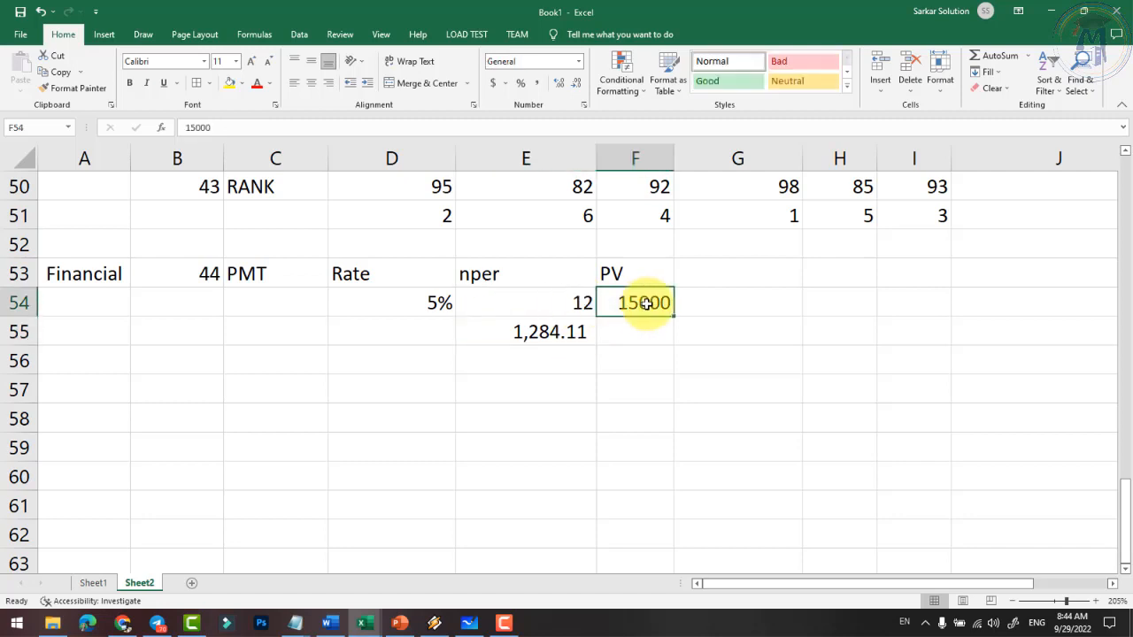
click(435, 306)
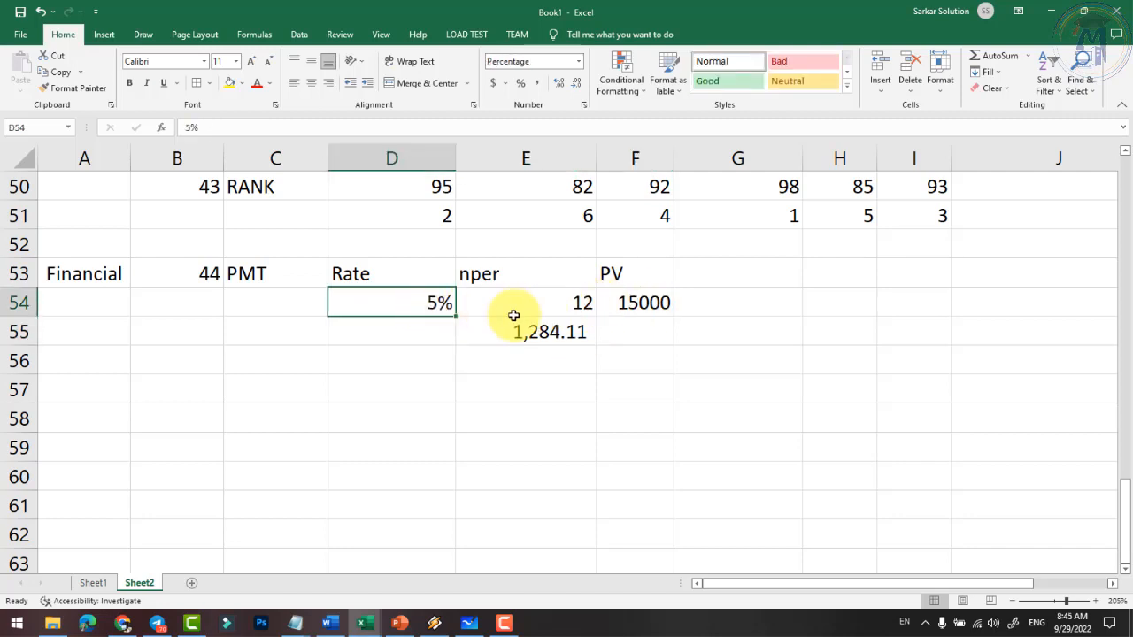
click(577, 303)
click(550, 335)
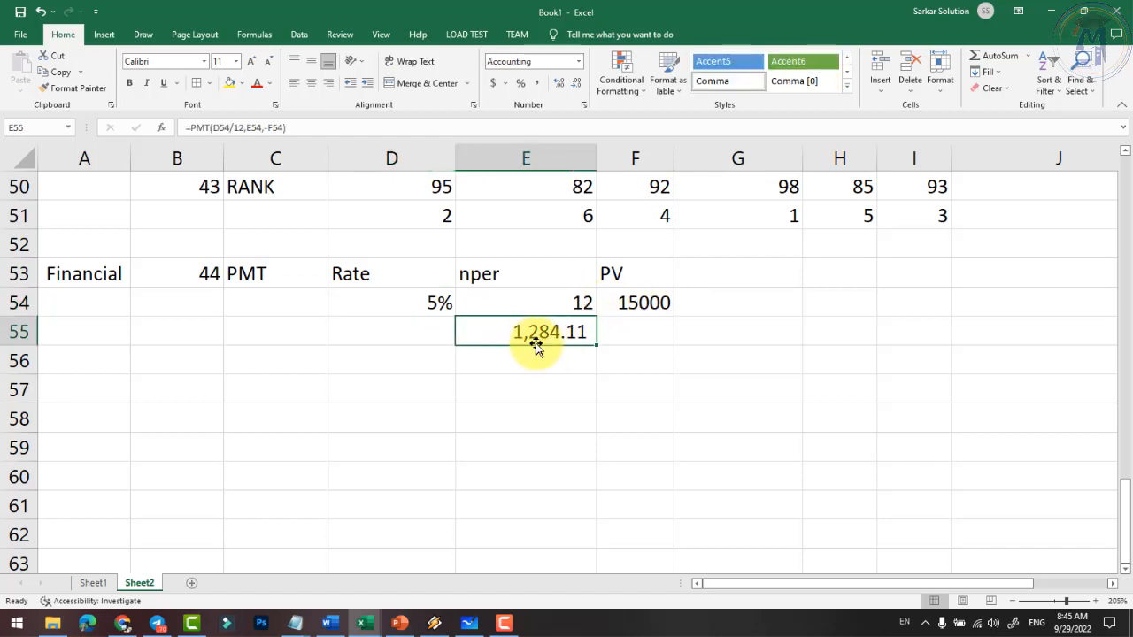
Step: Calculate the total amount repaid in cell E56 with the formula =E54*E55
click(551, 361)
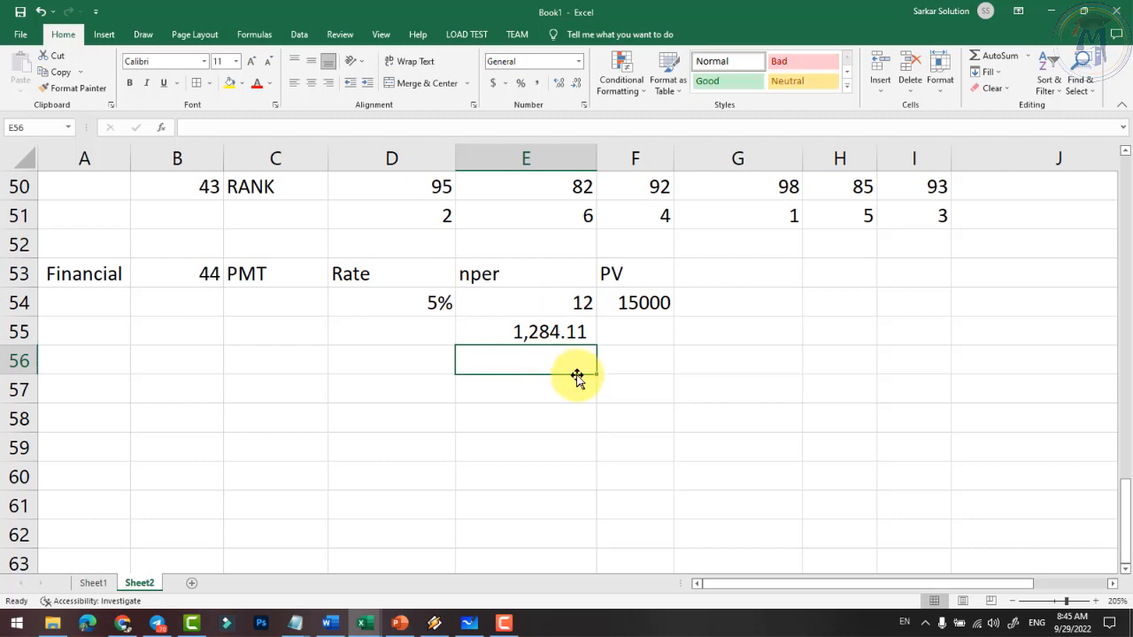
text(=)
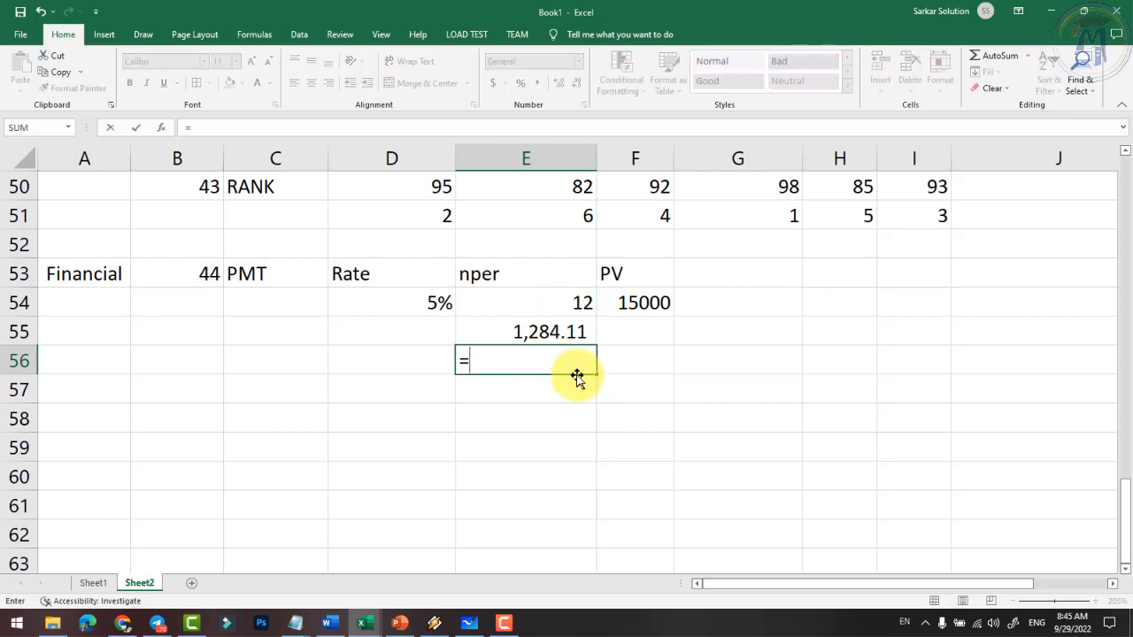
click(558, 301)
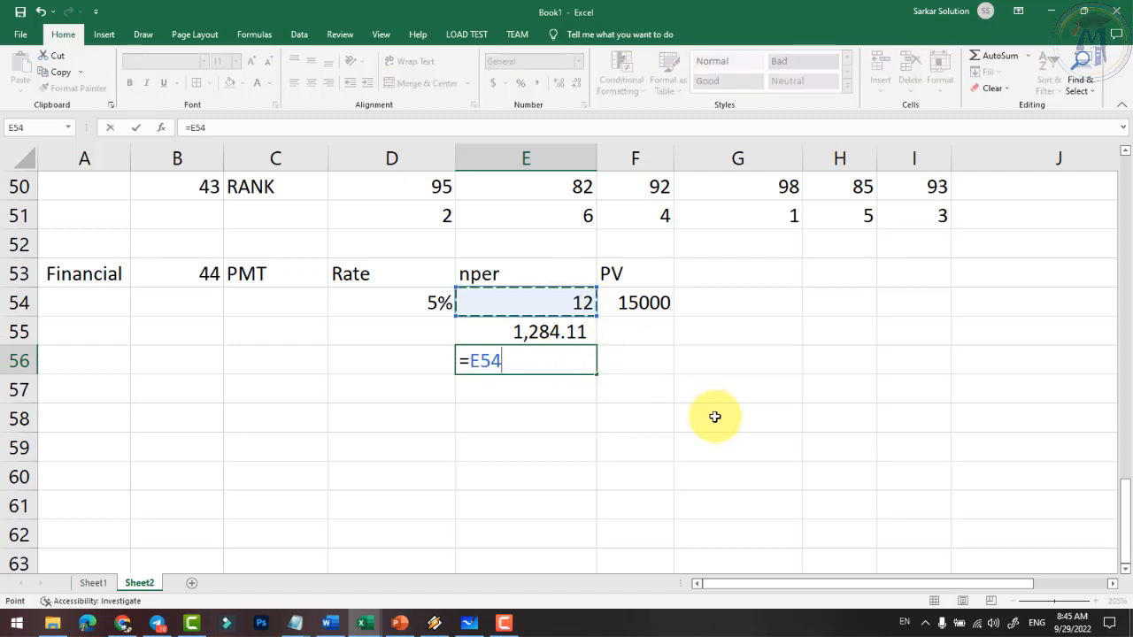
text(*)
click(571, 333)
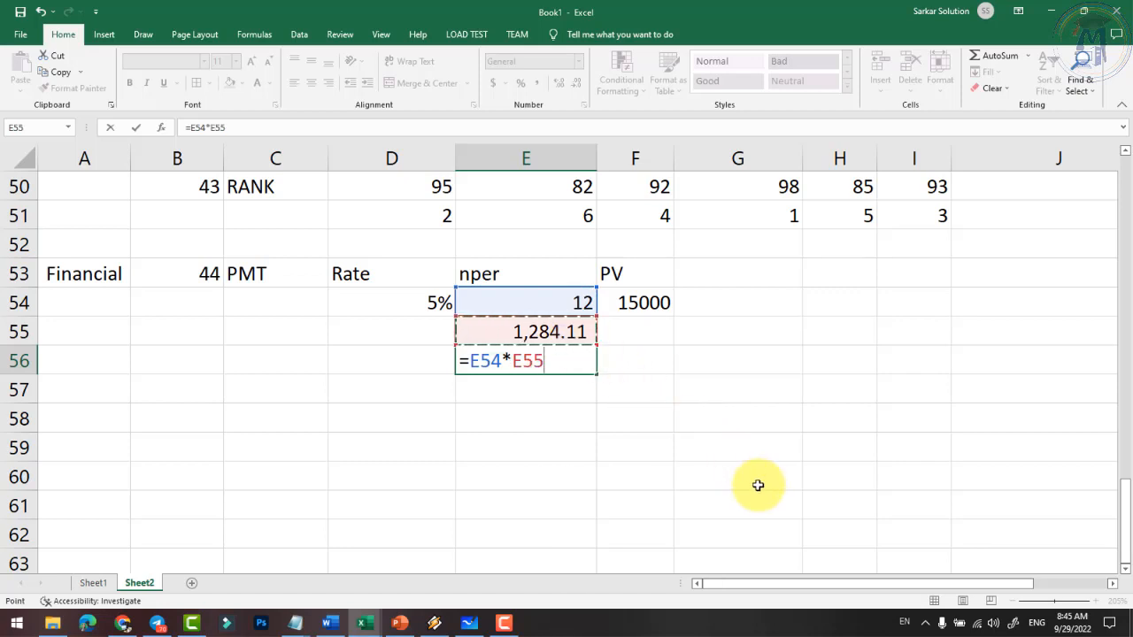
key(Return)
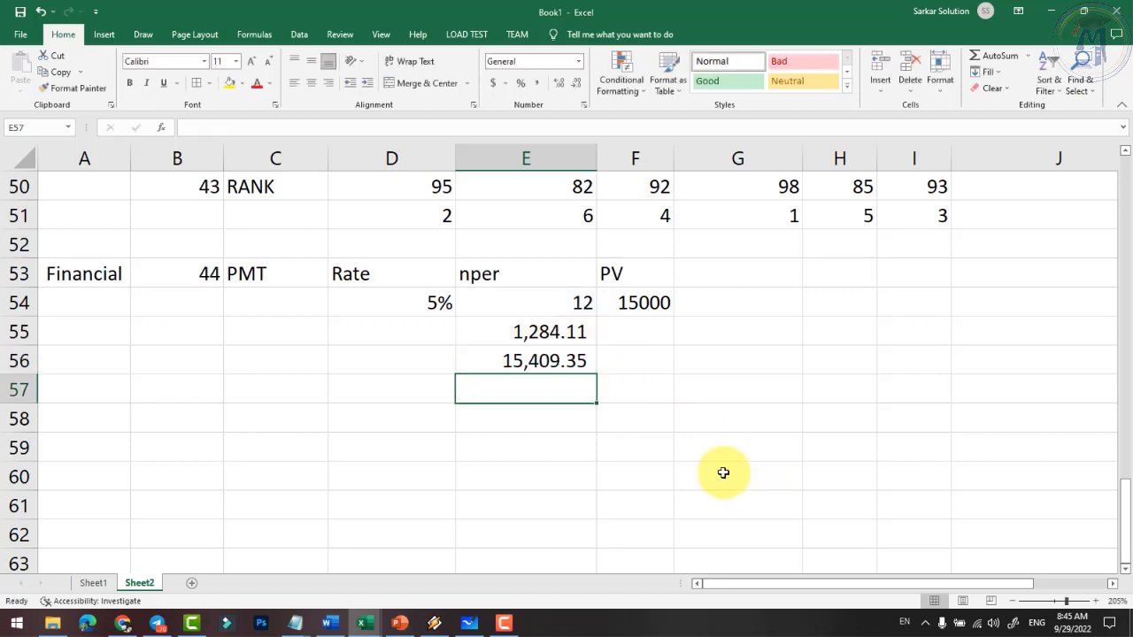
Step: Calculate the total interest in cell E57 by subtracting the PV, using the formula =E56-F54
click(547, 362)
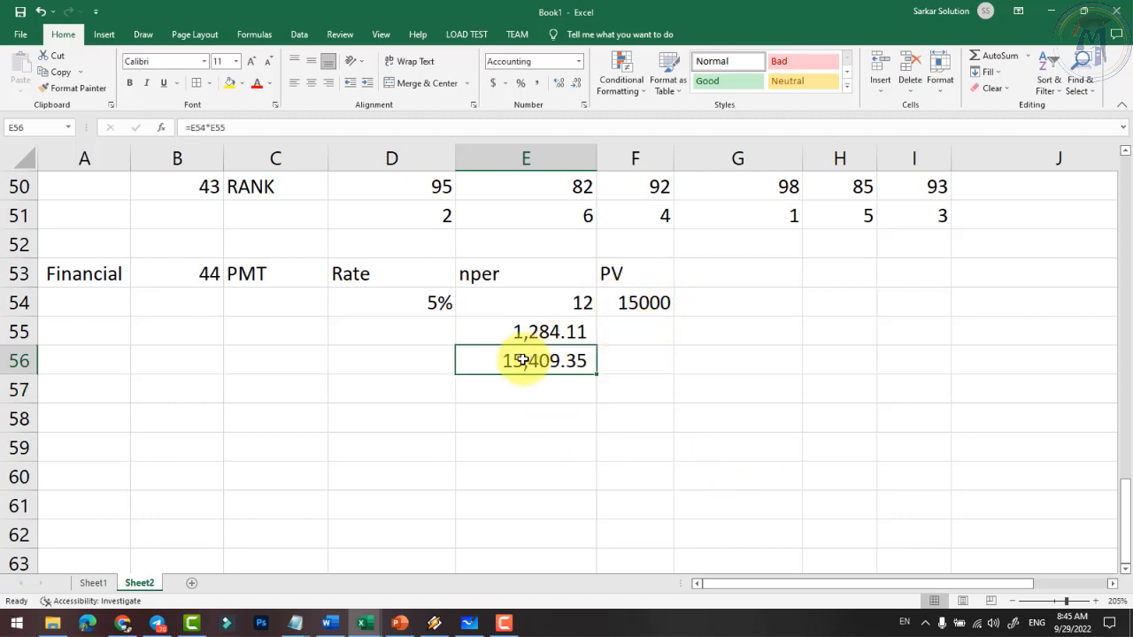
click(539, 395)
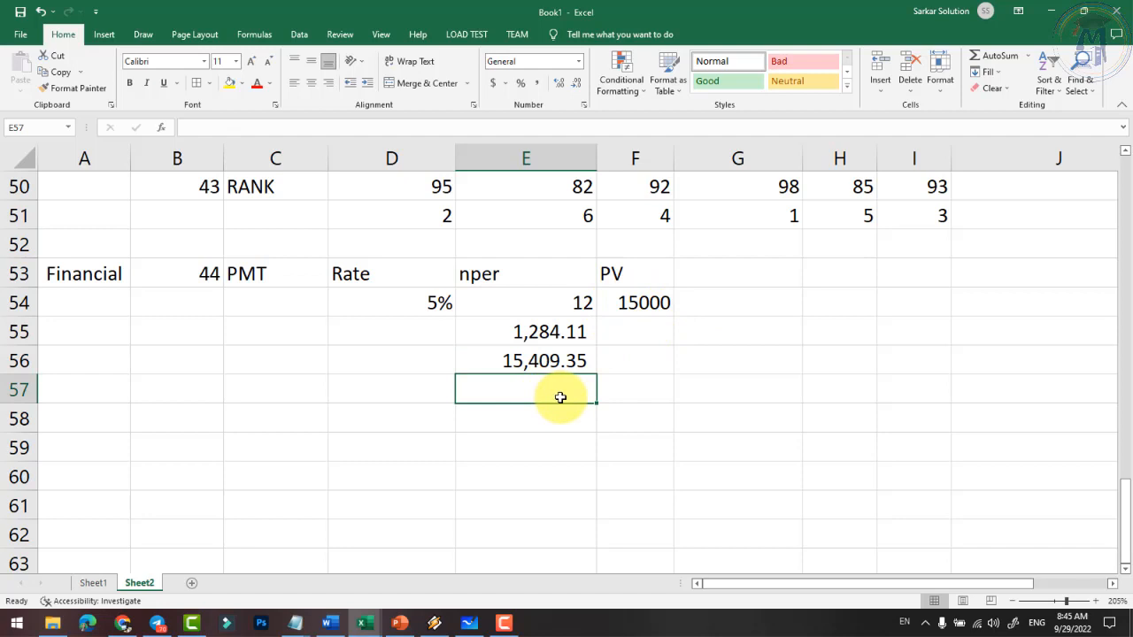
text(=)
key(Up)
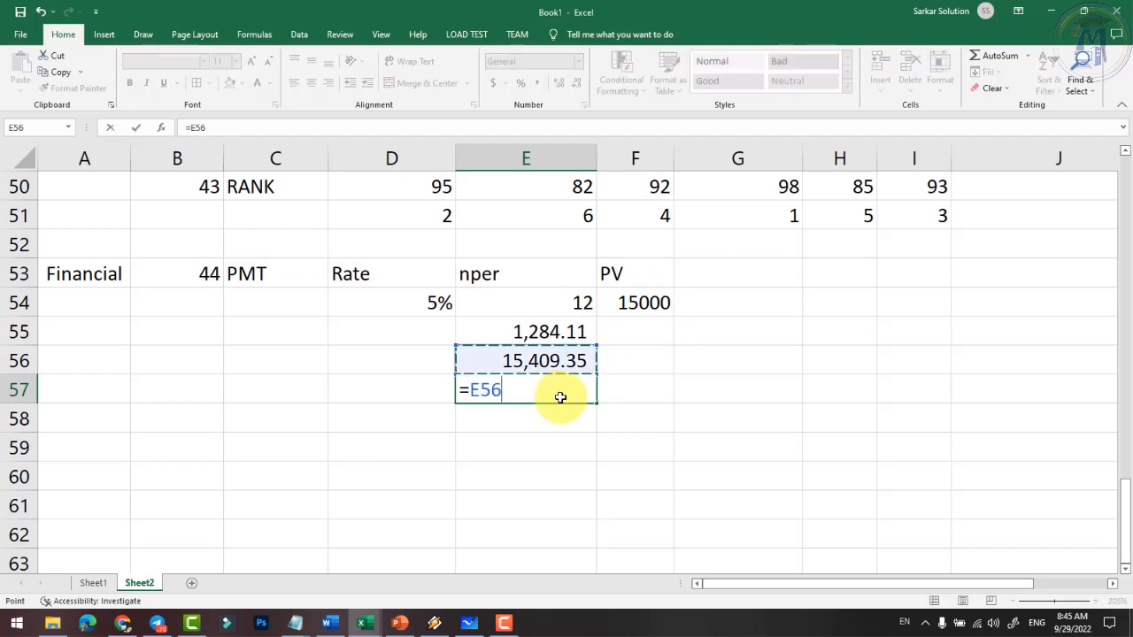
text(-)
key(Up)
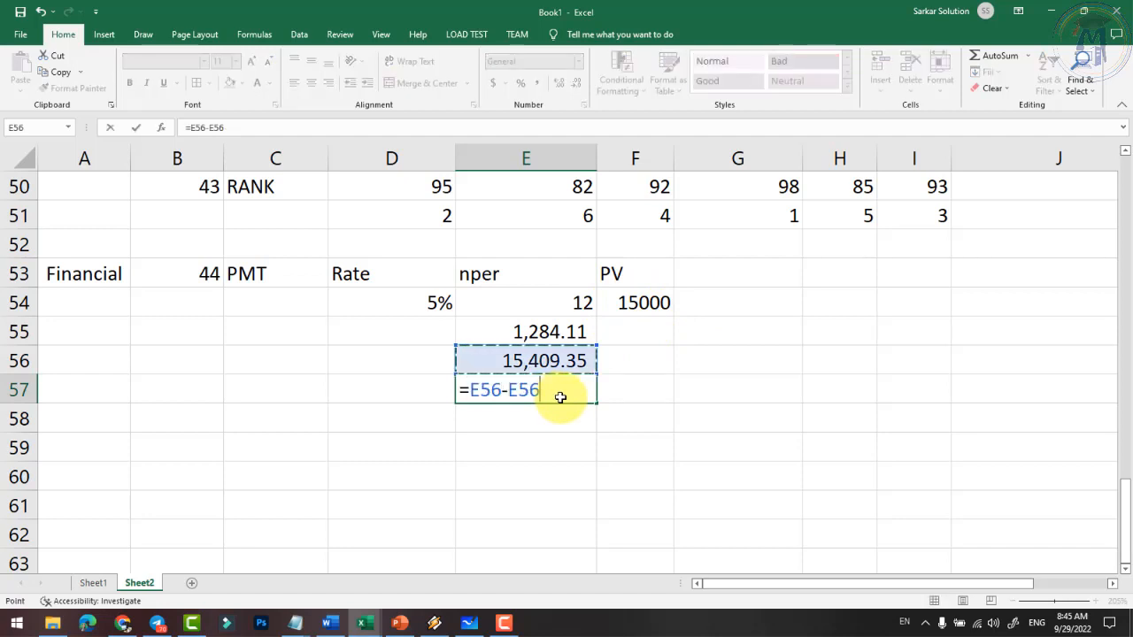
key(Up)
key(Up)
key(Right)
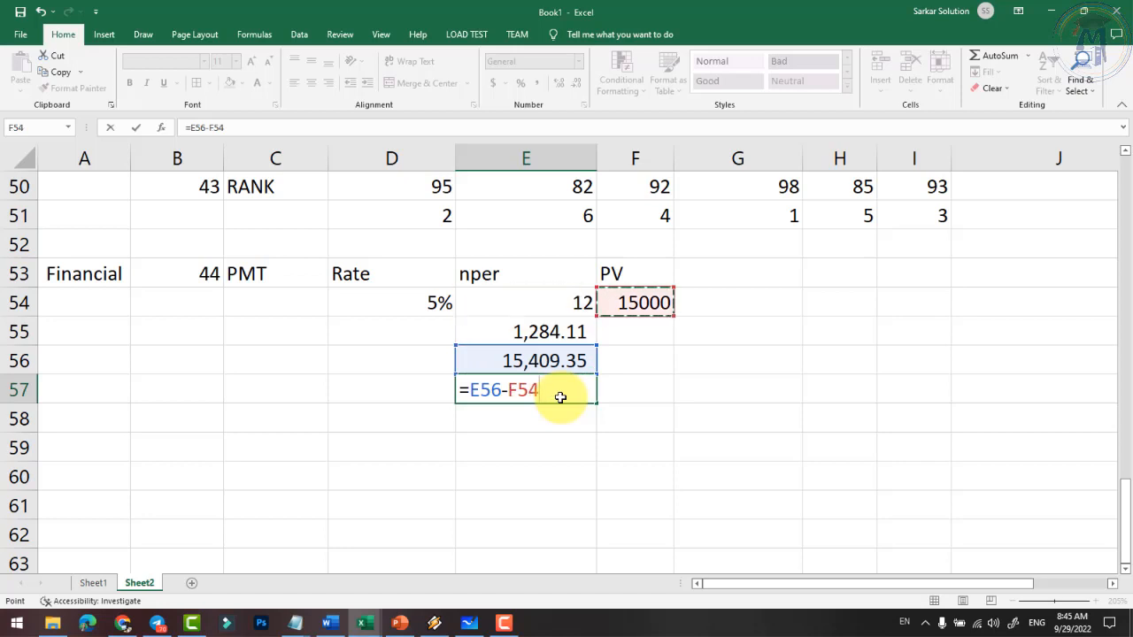
key(Return)
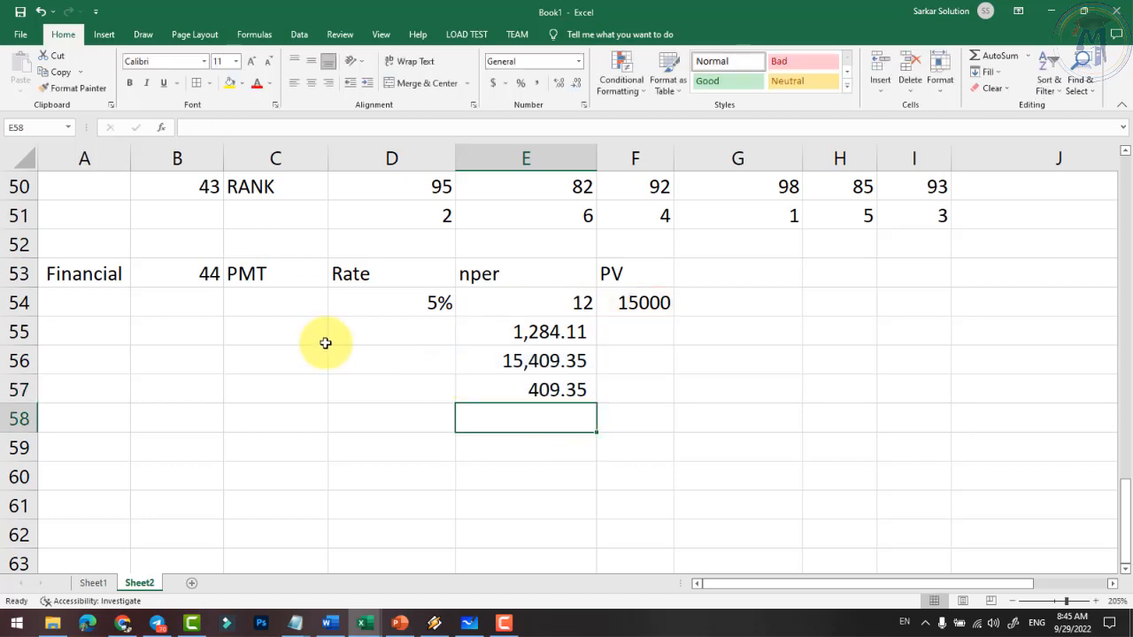
Step: Review the PMT example's labels and input values, and inspect the arguments of the formula in cell E55
click(266, 280)
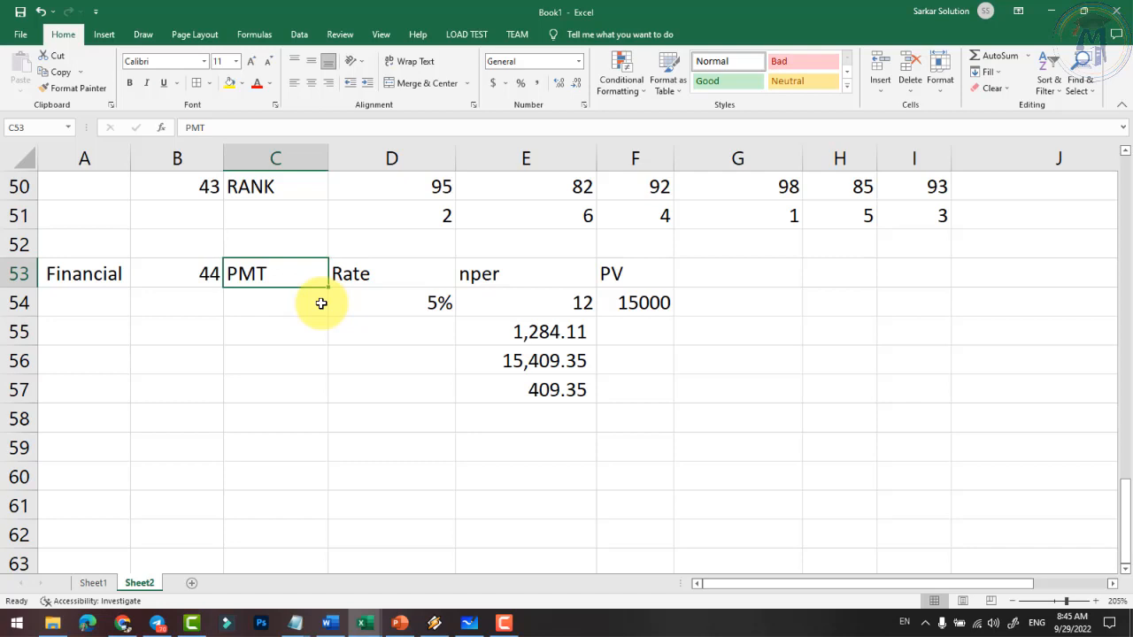
click(97, 273)
click(270, 274)
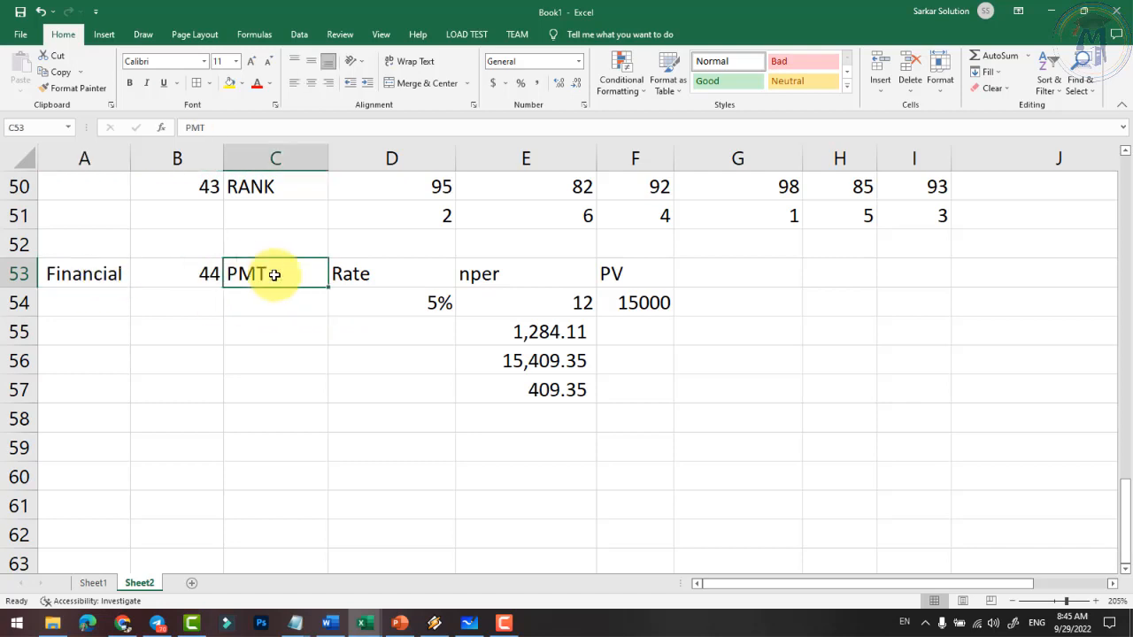
click(389, 283)
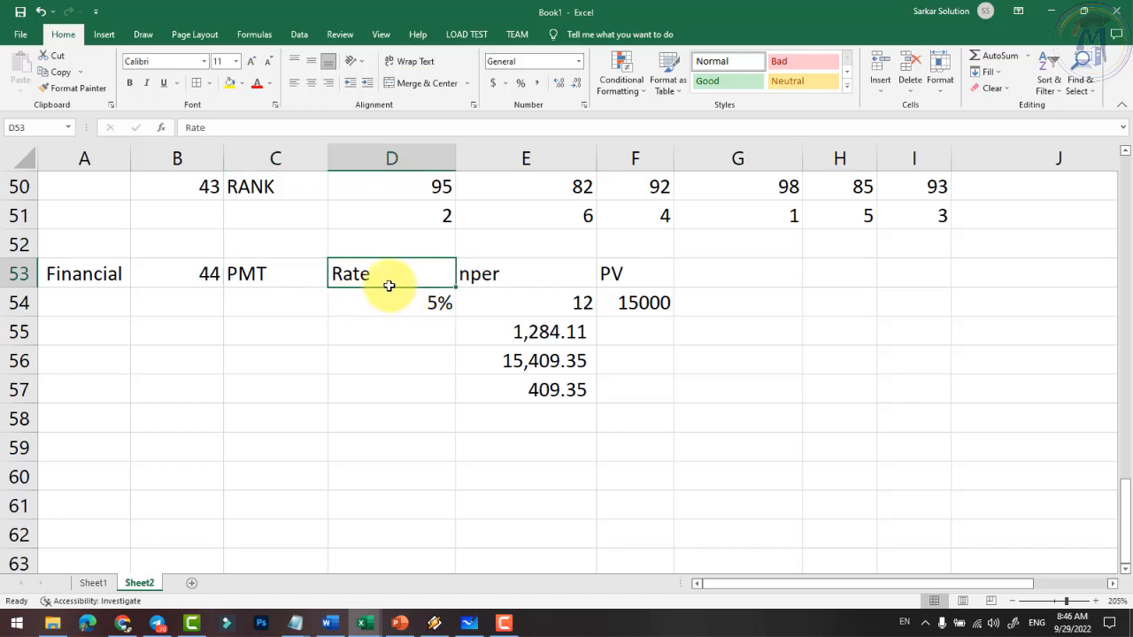
click(438, 301)
click(505, 279)
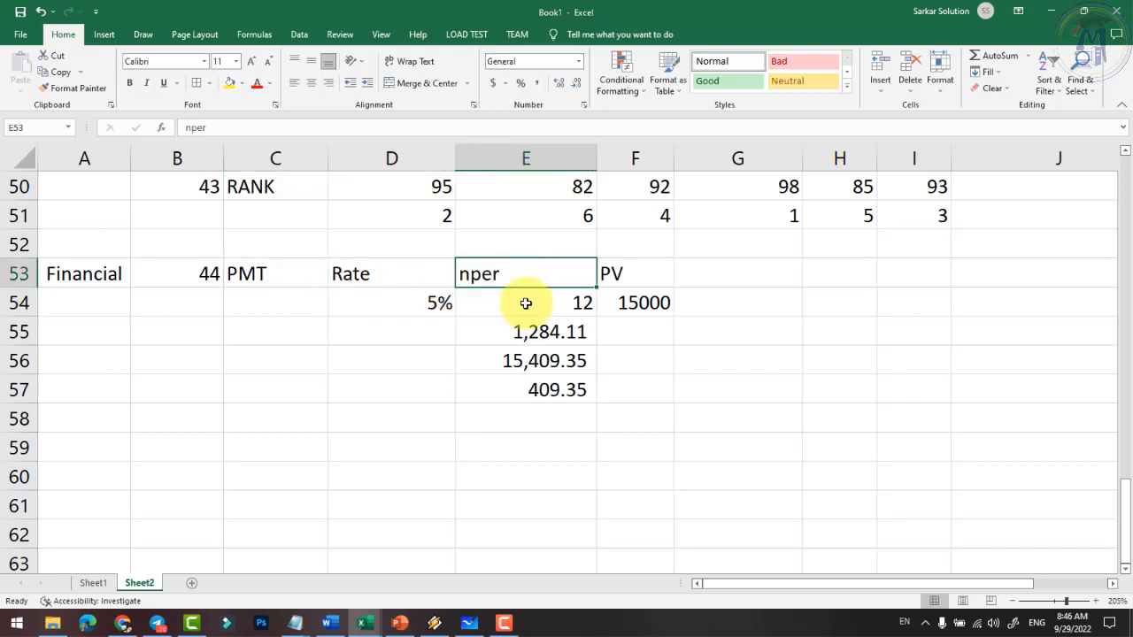
click(526, 310)
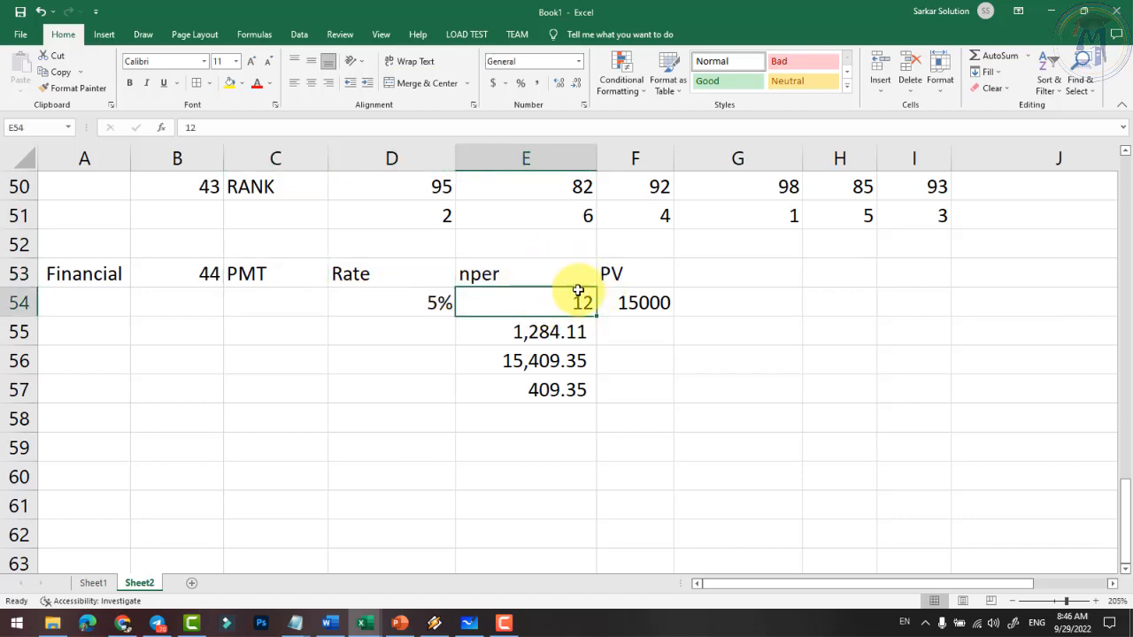
double_click(532, 332)
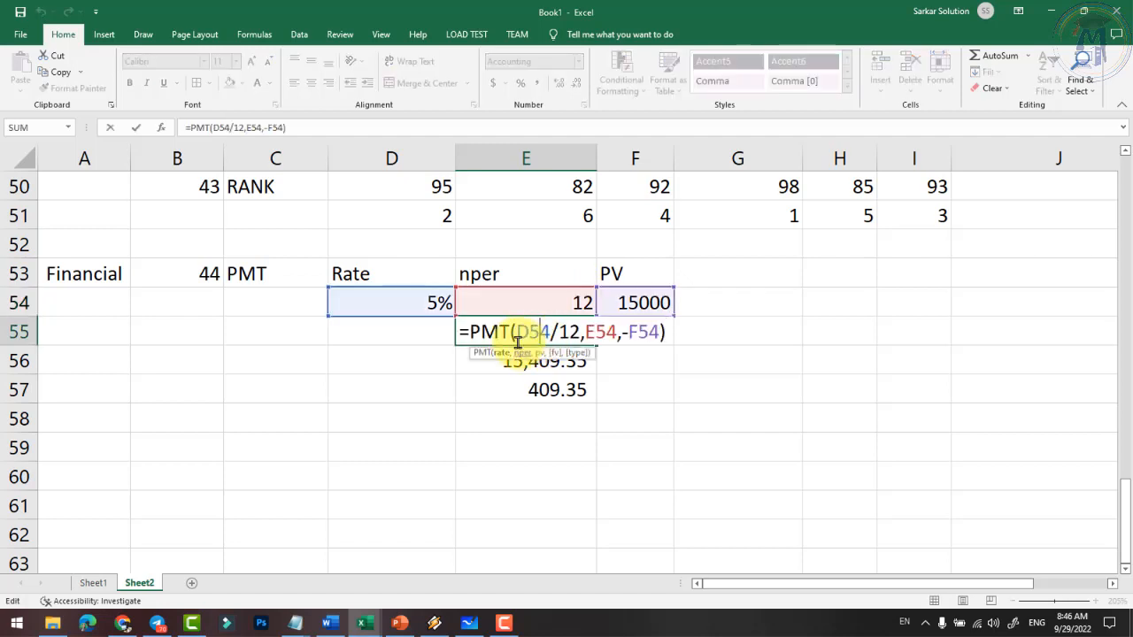
drag(562, 332, 658, 331)
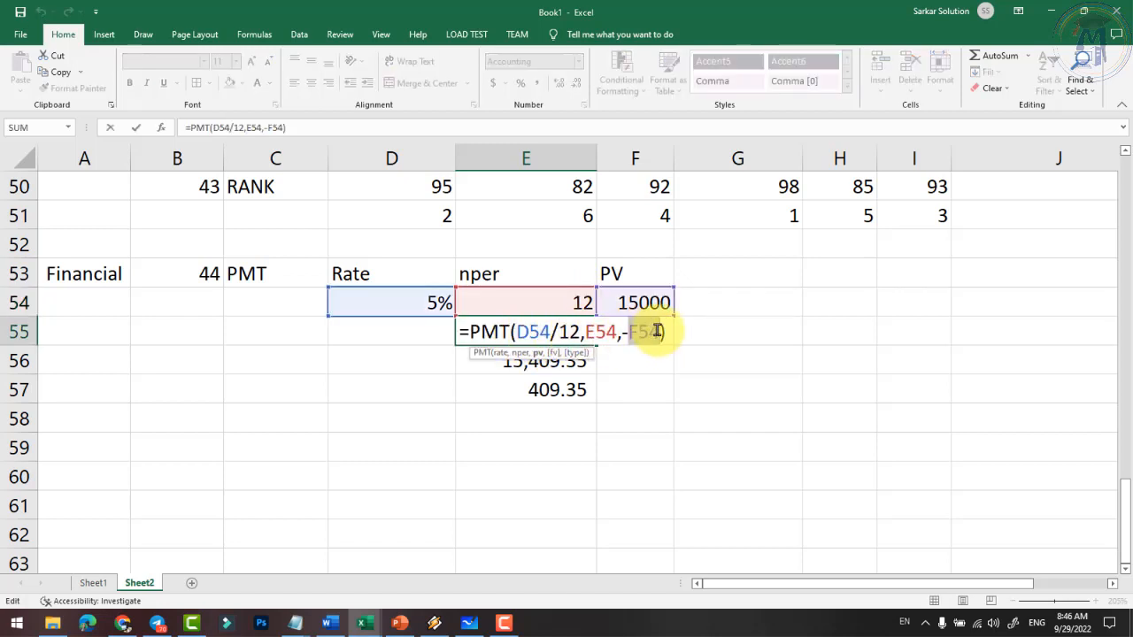
key(Return)
click(559, 343)
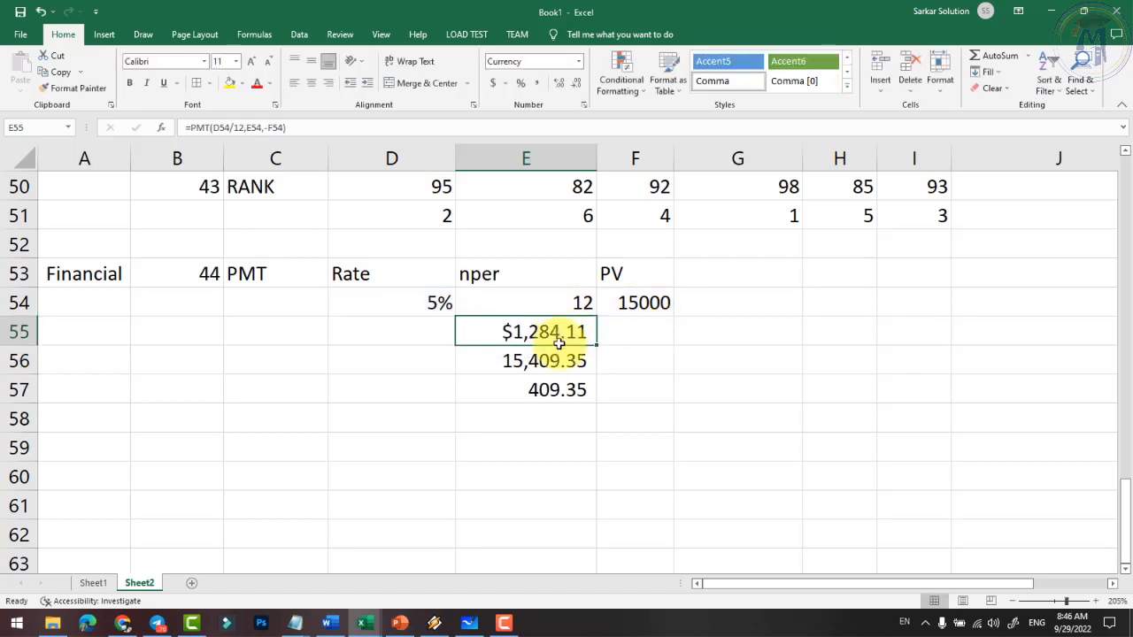
Step: Apply the comma number style to the monthly payment in cell E55, and check the available accounting currency formats
click(543, 83)
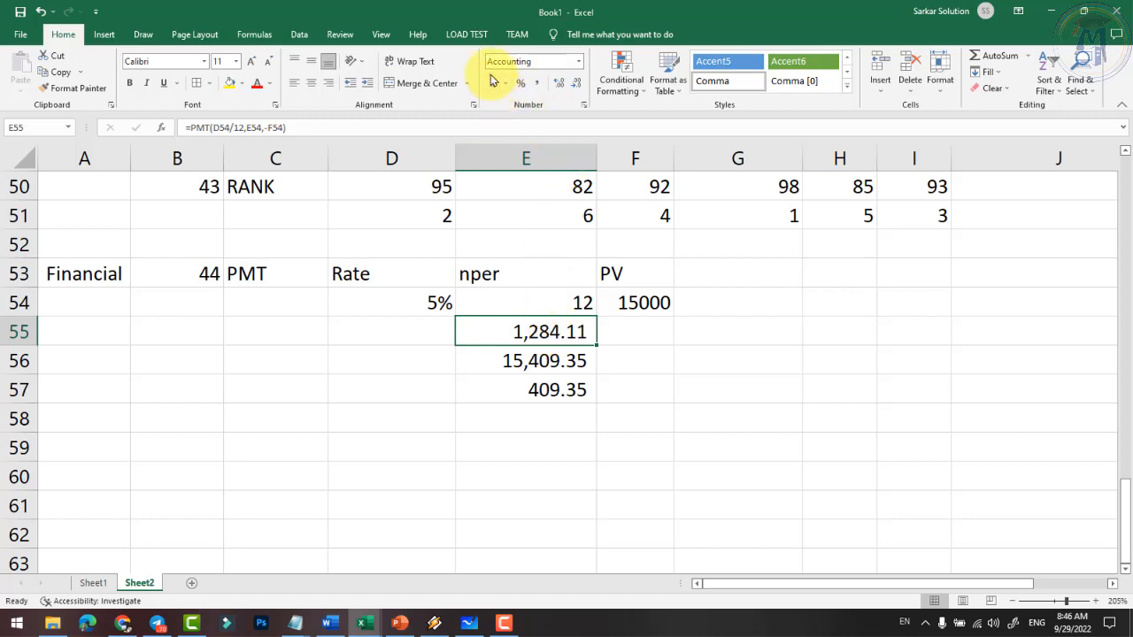
click(505, 83)
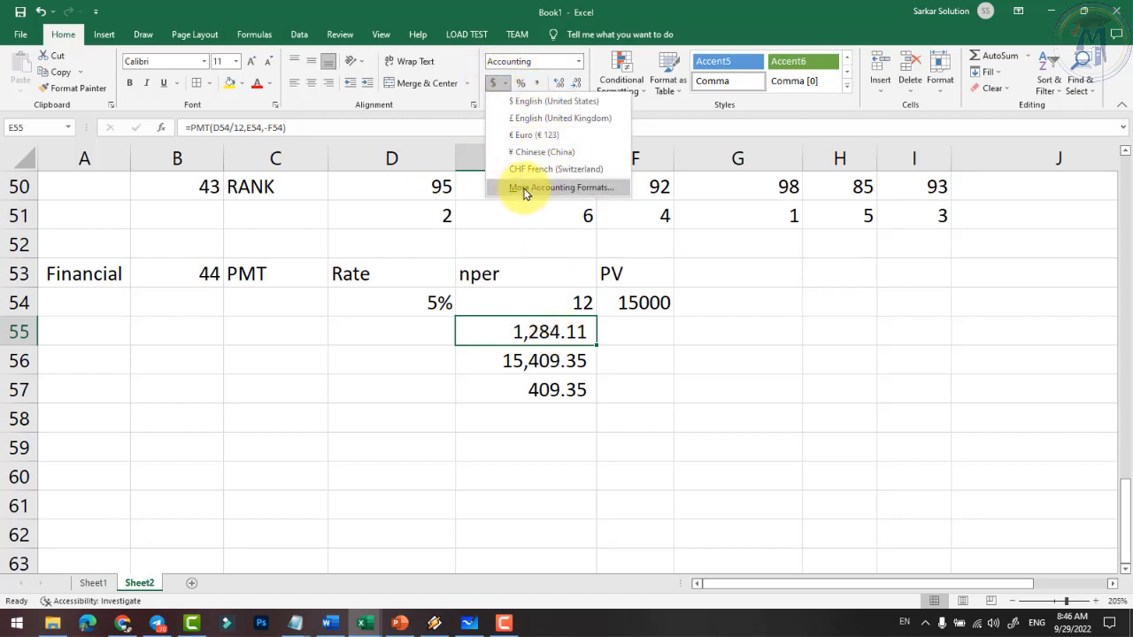
click(519, 329)
Step: Examine the currency symbols offered by the Accounting format for the results in cells E55:E57
drag(520, 331, 531, 390)
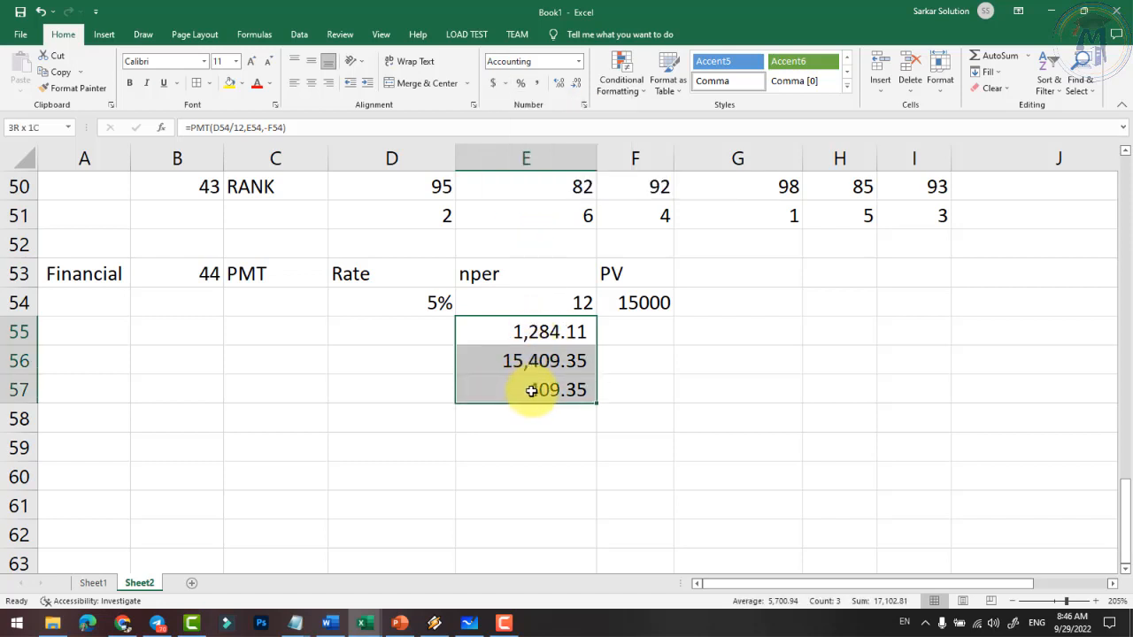
click(506, 83)
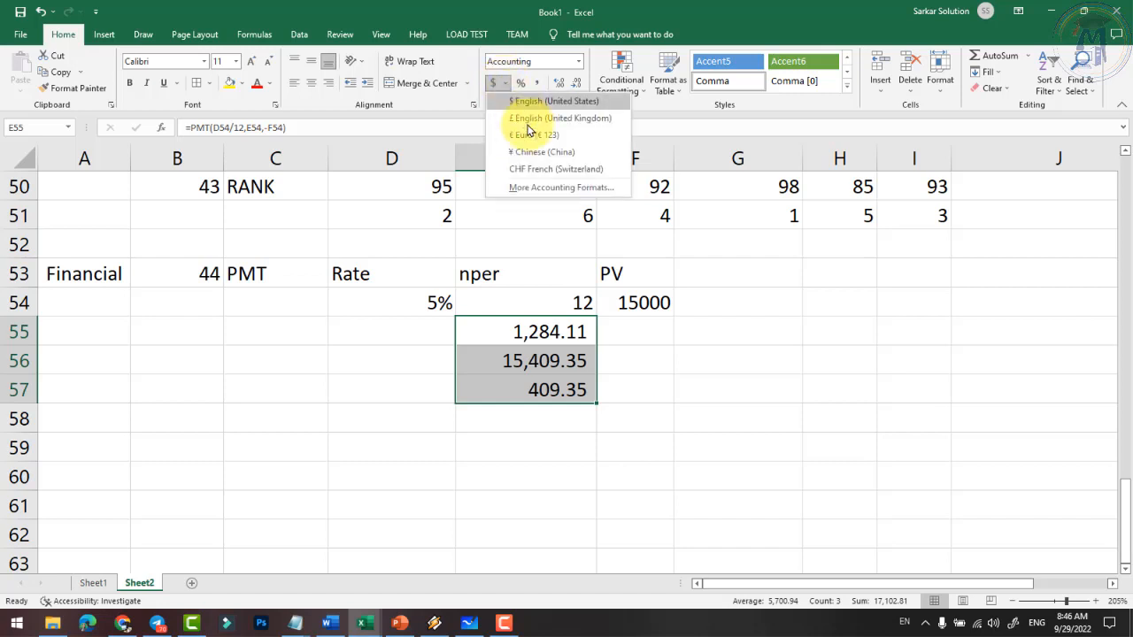
click(537, 188)
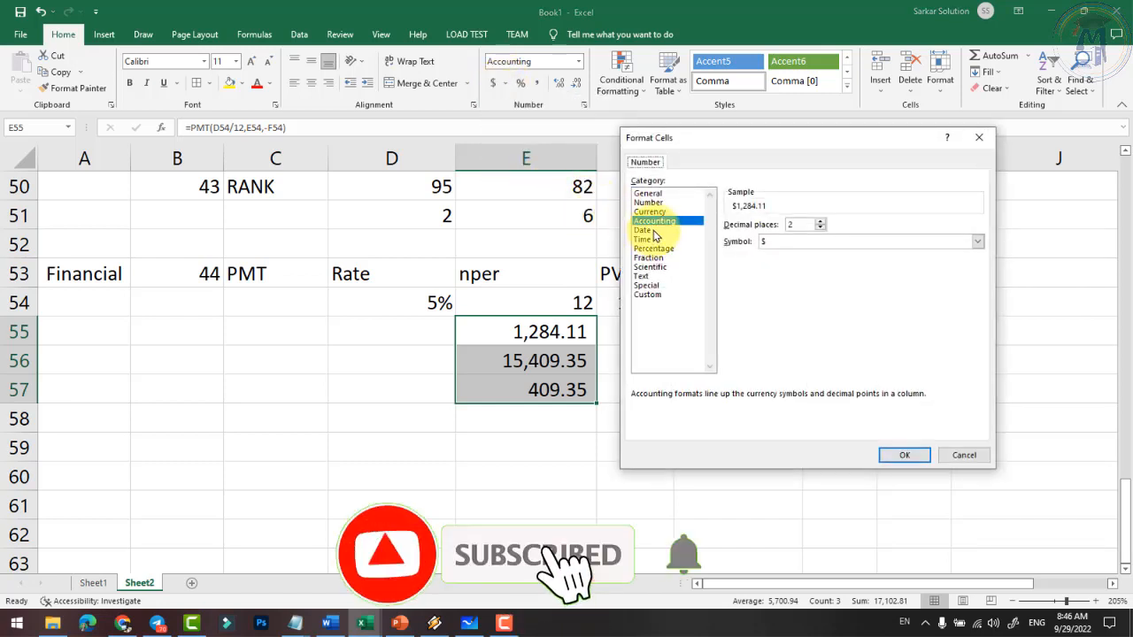
click(791, 243)
scroll(797, 354, down, 15)
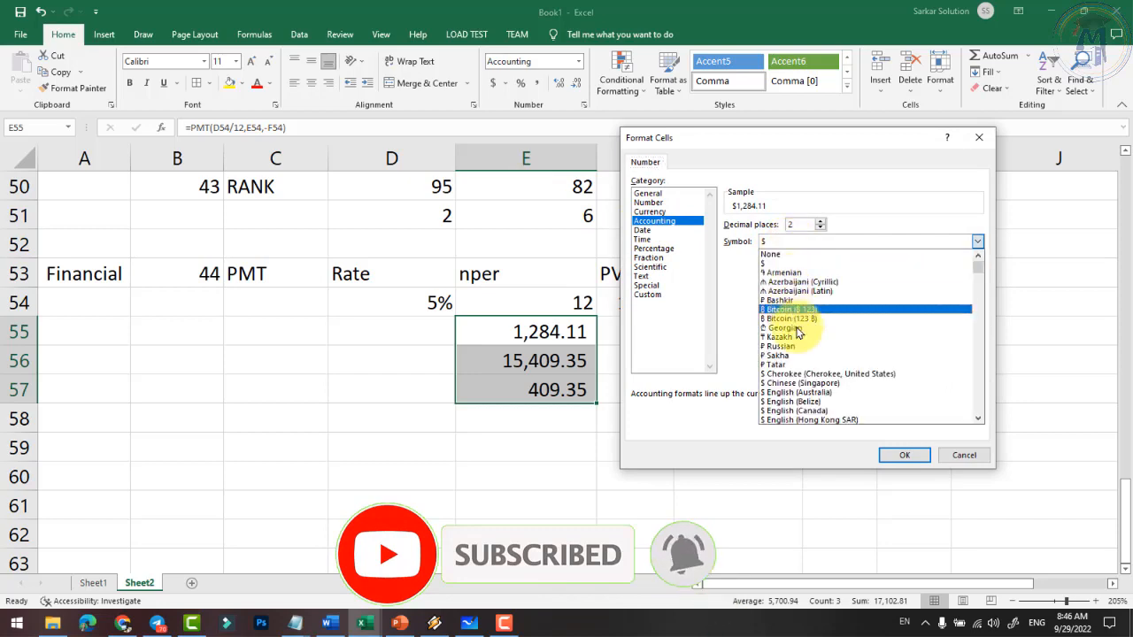
scroll(812, 390, down, 2)
scroll(813, 394, down, 5)
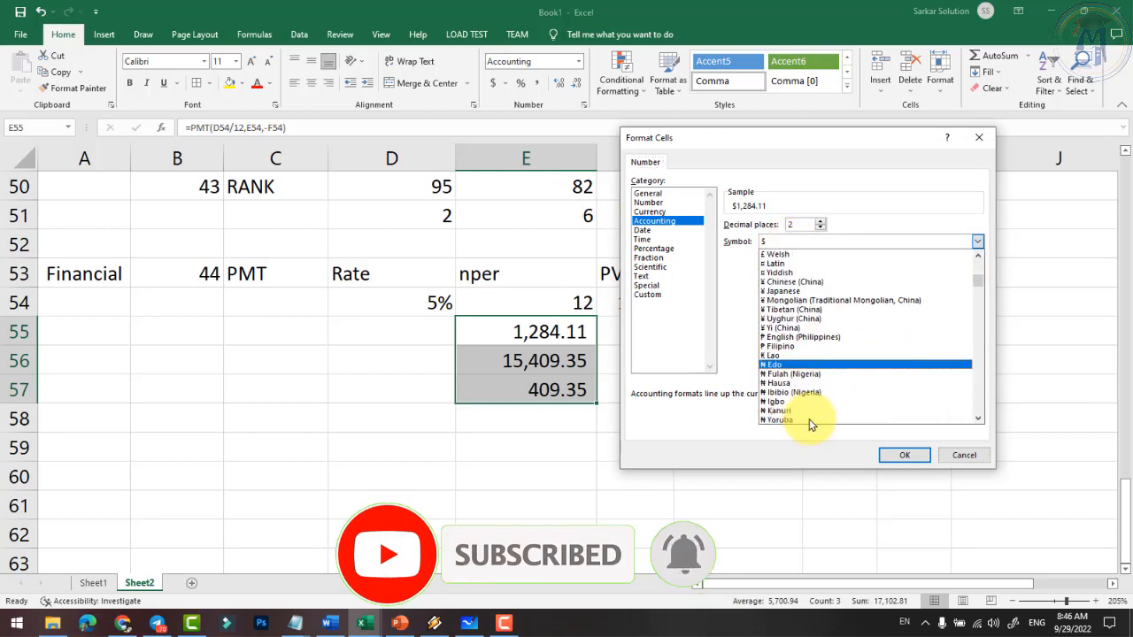
scroll(815, 403, down, 10)
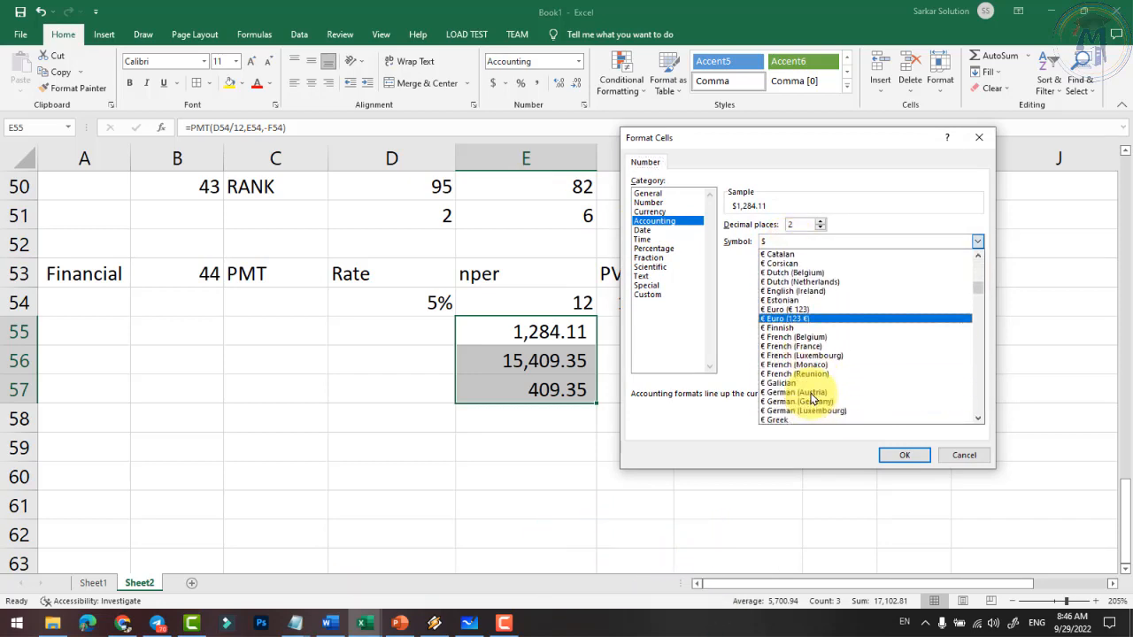
scroll(818, 407, down, 10)
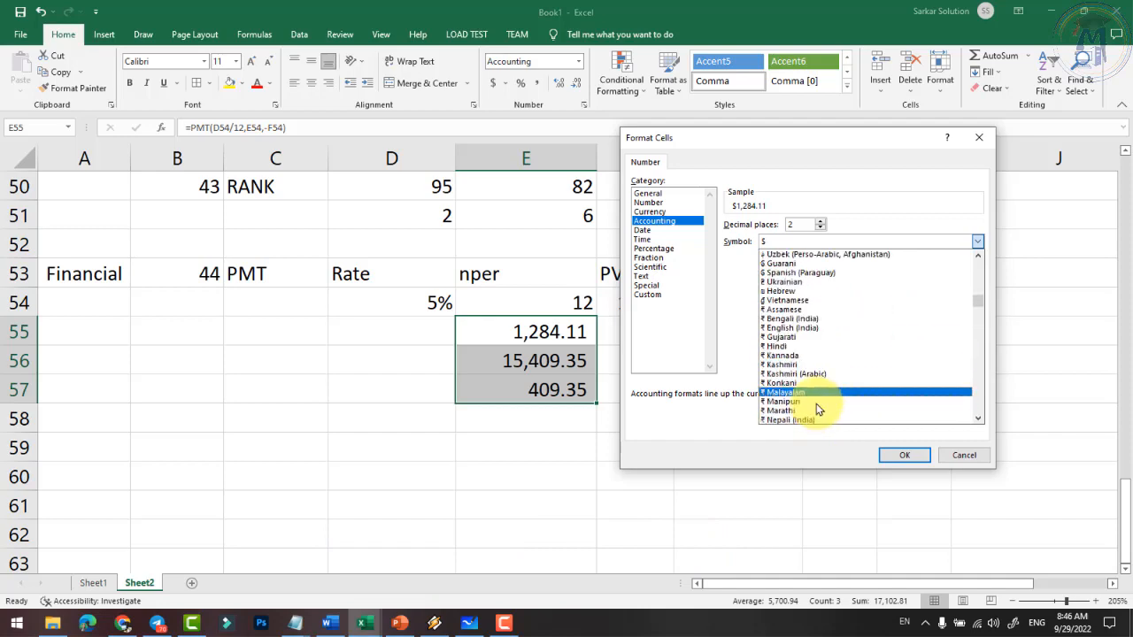
scroll(811, 423, down, 7)
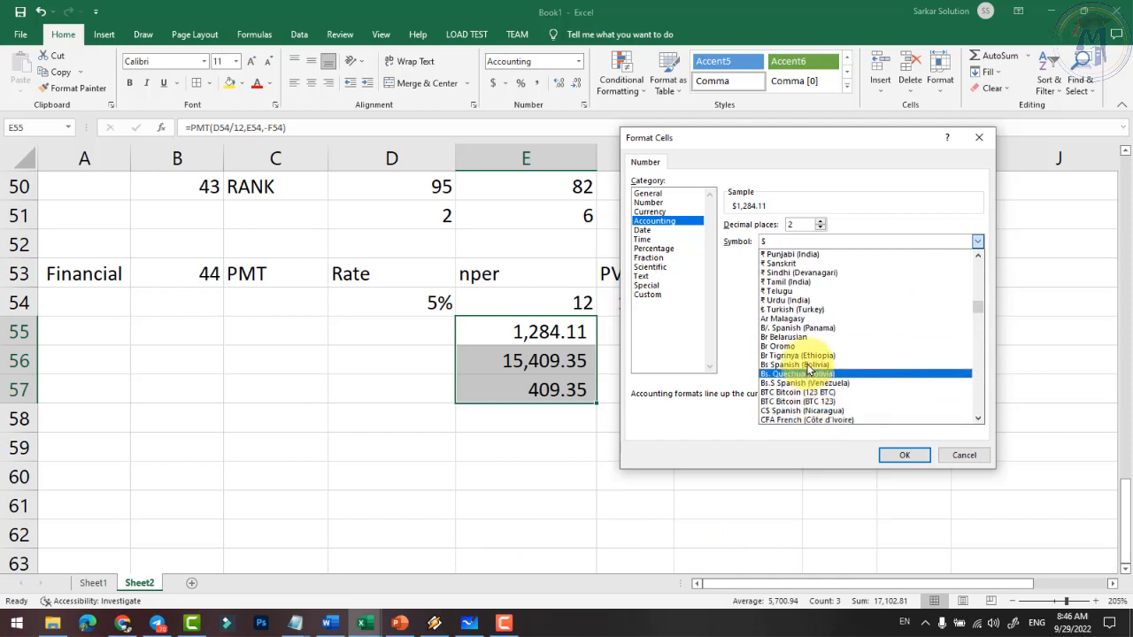
scroll(827, 389, down, 10)
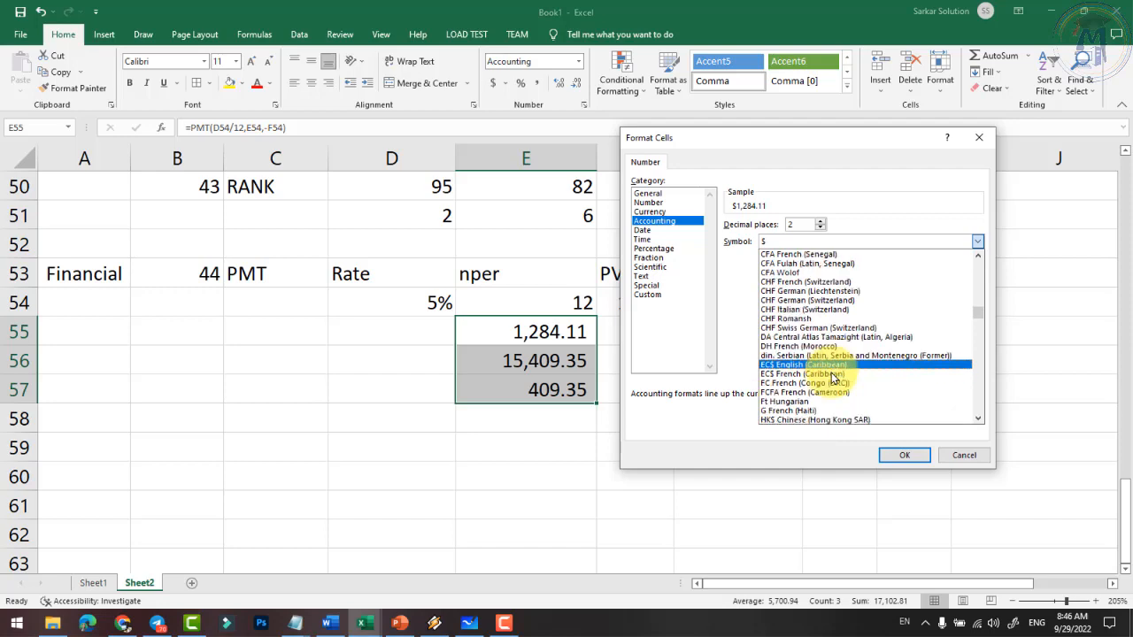
scroll(818, 407, down, 2)
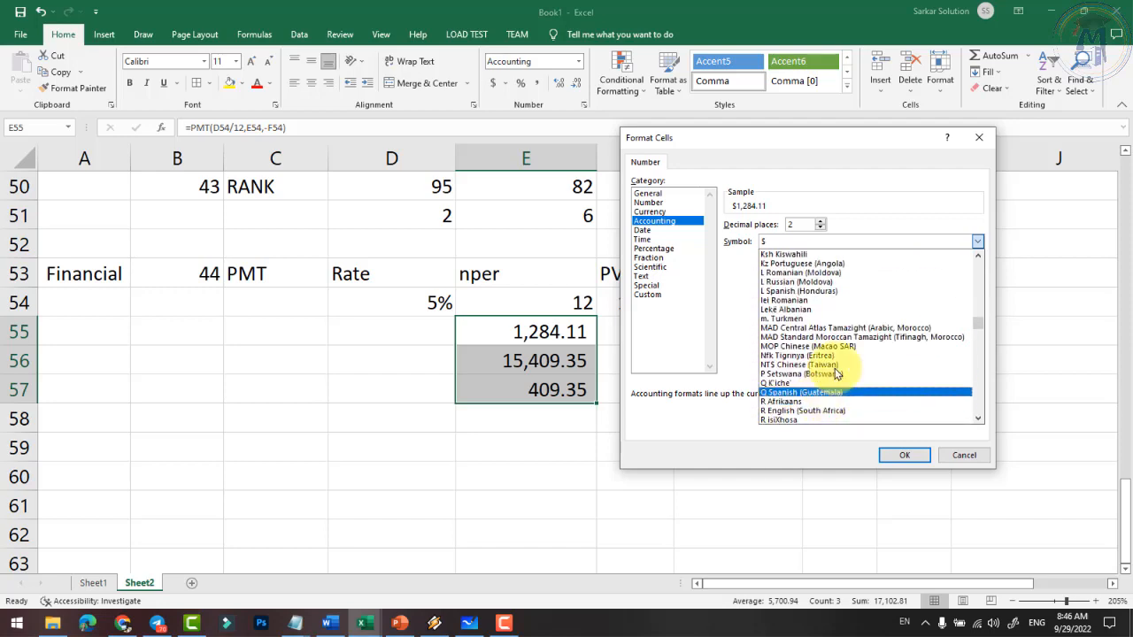
scroll(805, 354, up, 7)
scroll(819, 346, up, 3)
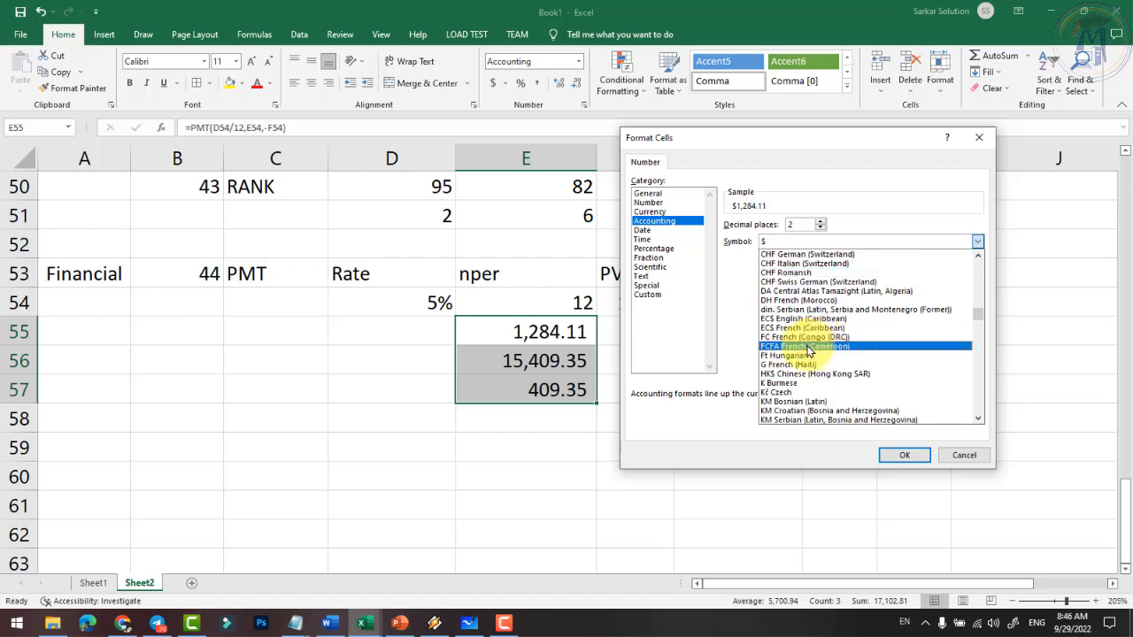
scroll(808, 331, down, 3)
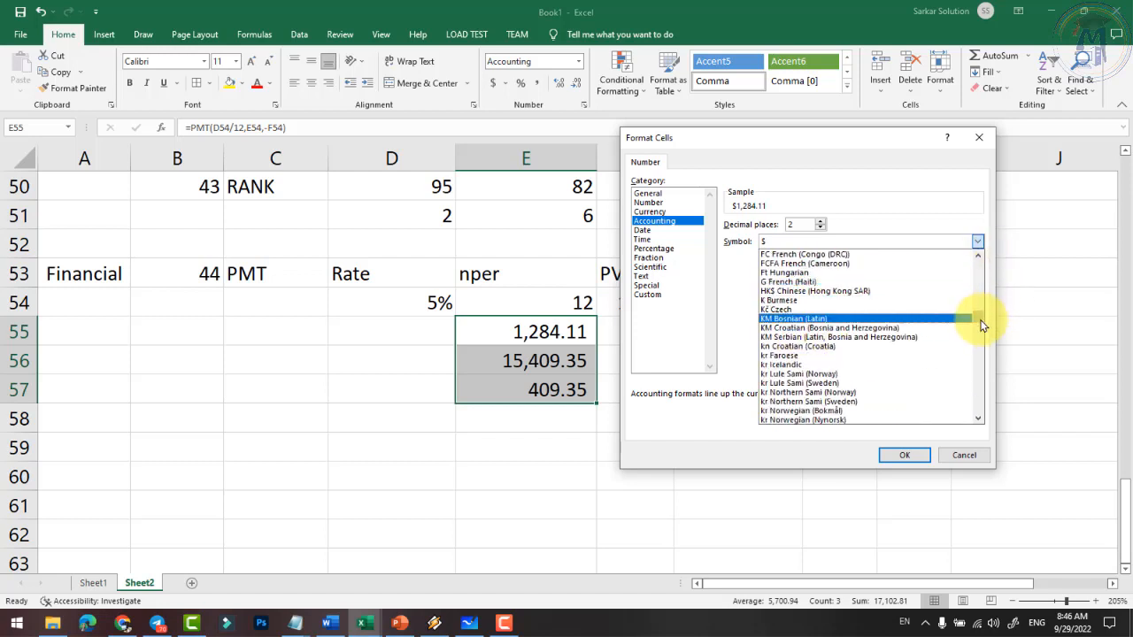
drag(979, 318, 972, 343)
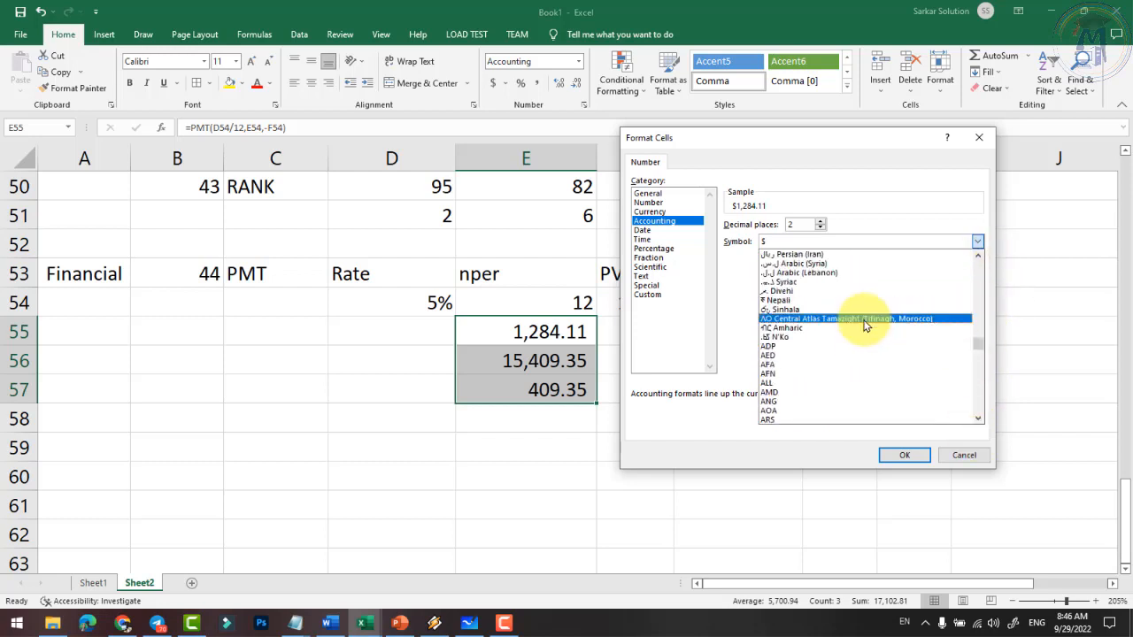
scroll(865, 323, up, 3)
Step: Format the results in cells E55:E57 as Currency with the ₹ Hindi symbol
click(646, 295)
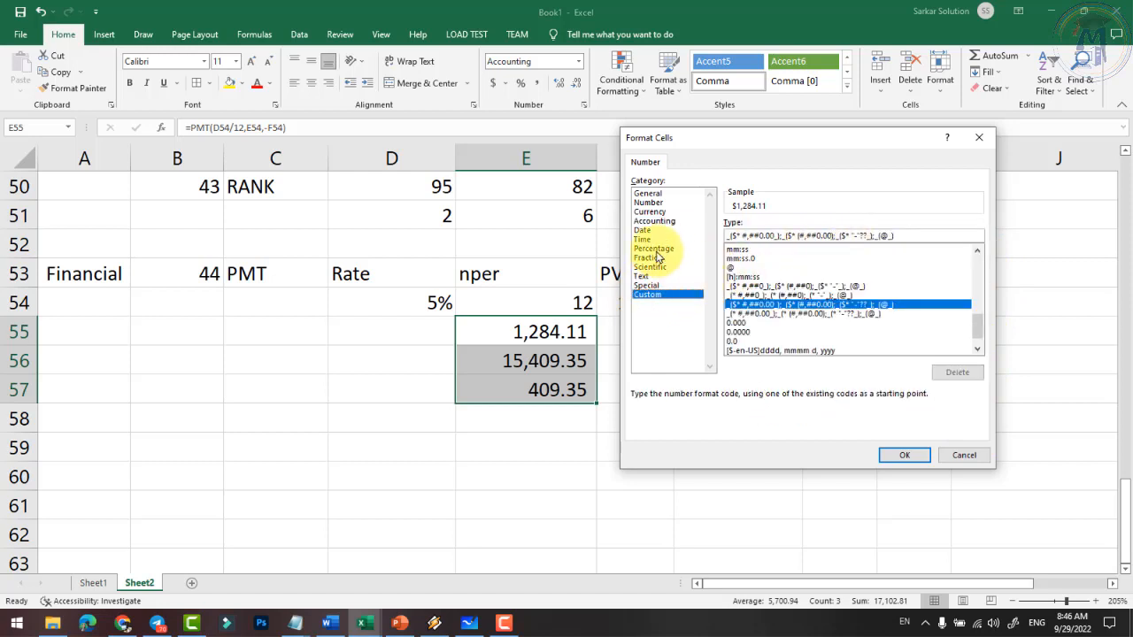
click(651, 211)
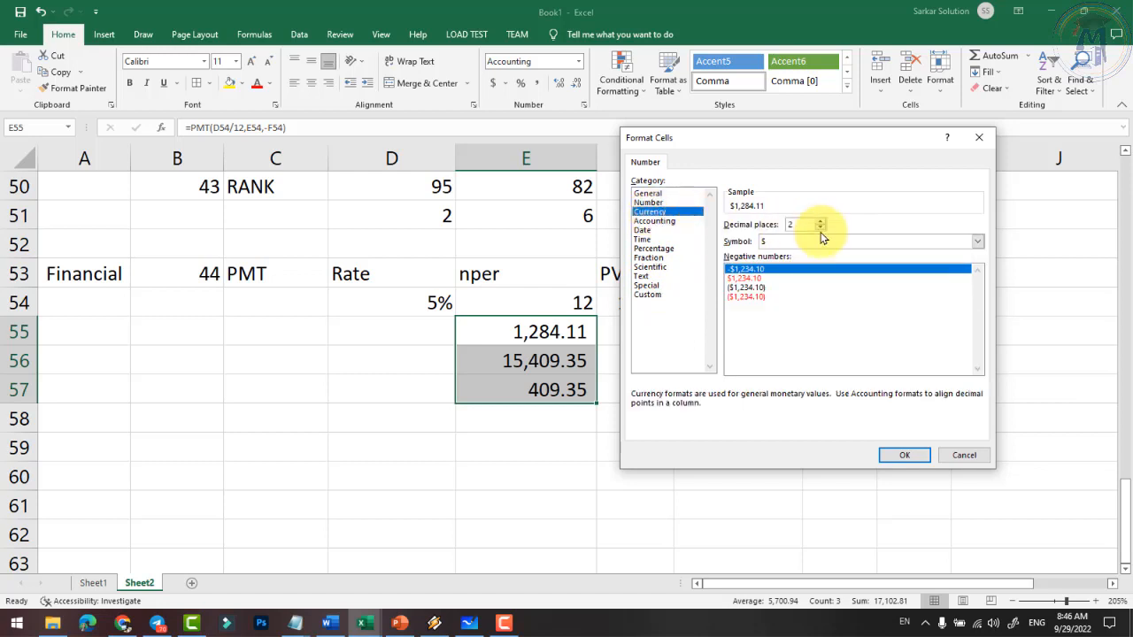
click(857, 242)
scroll(801, 310, down, 3)
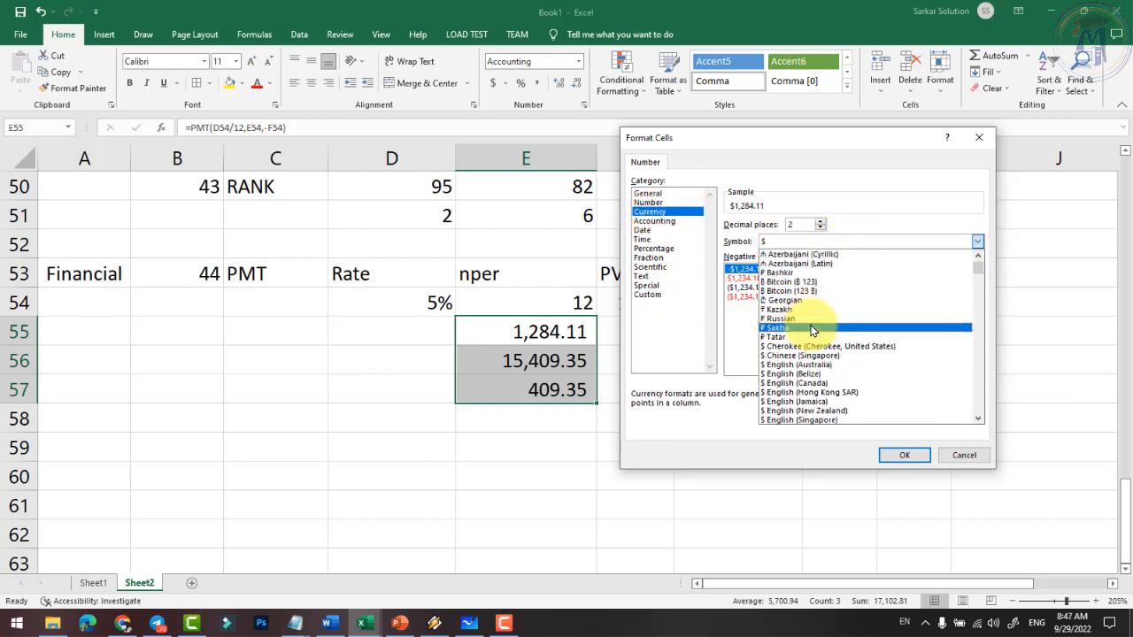
scroll(811, 333, down, 1)
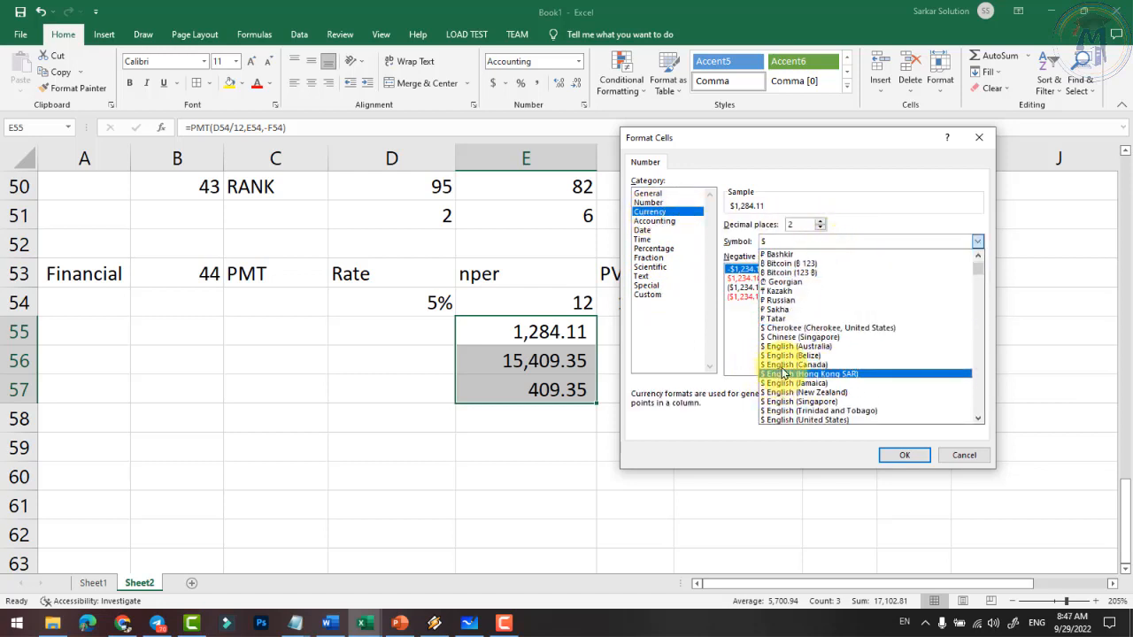
scroll(788, 394, down, 1)
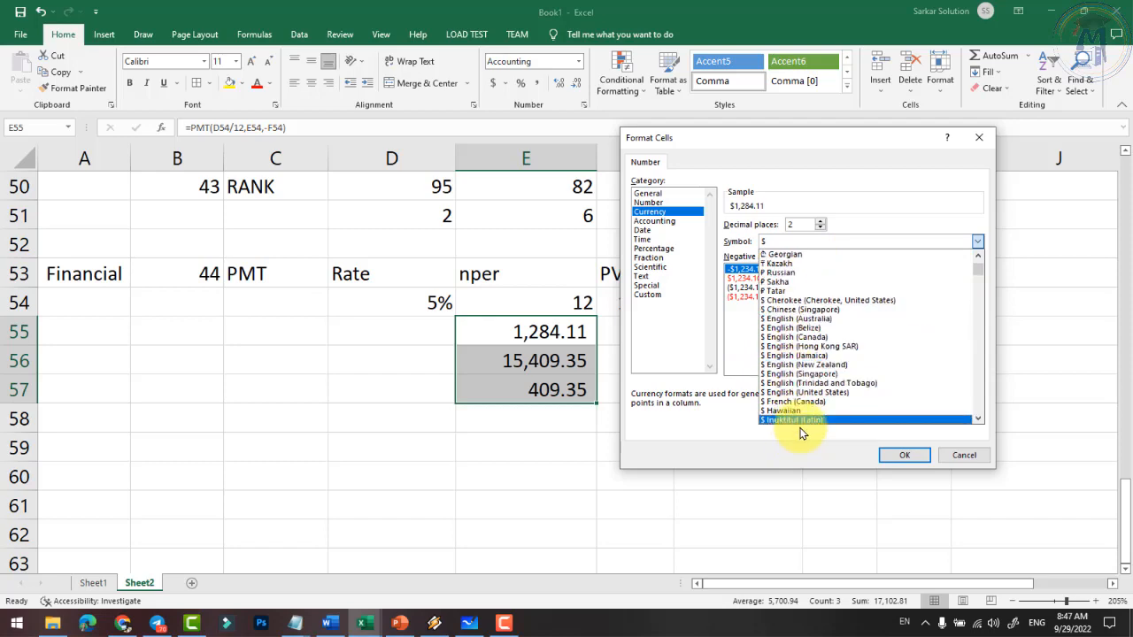
scroll(802, 425, down, 2)
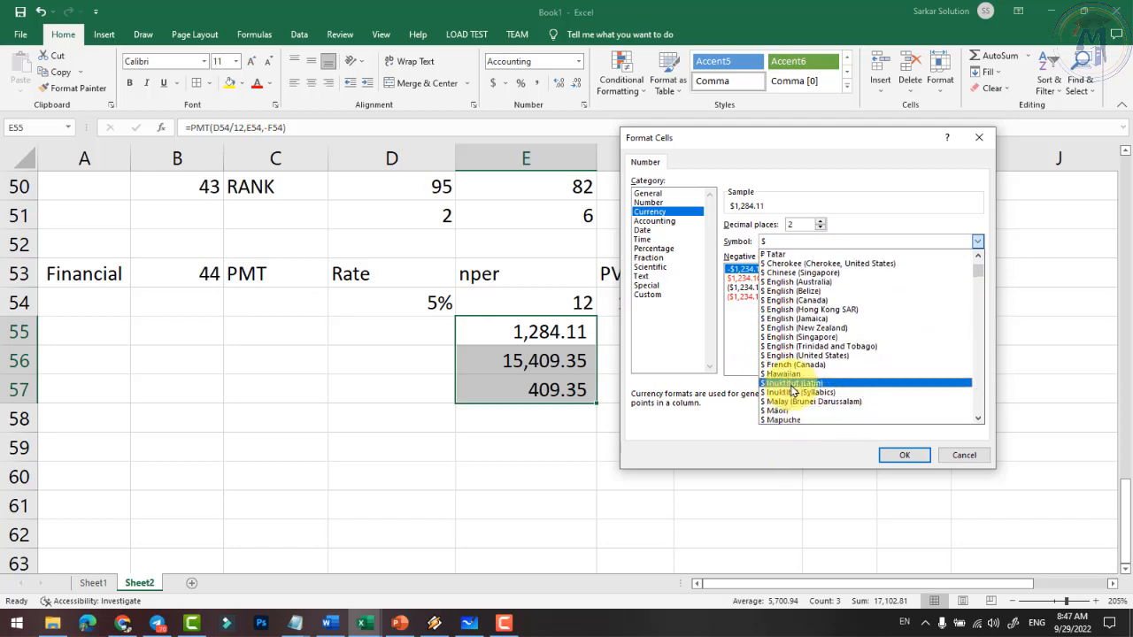
scroll(794, 390, down, 5)
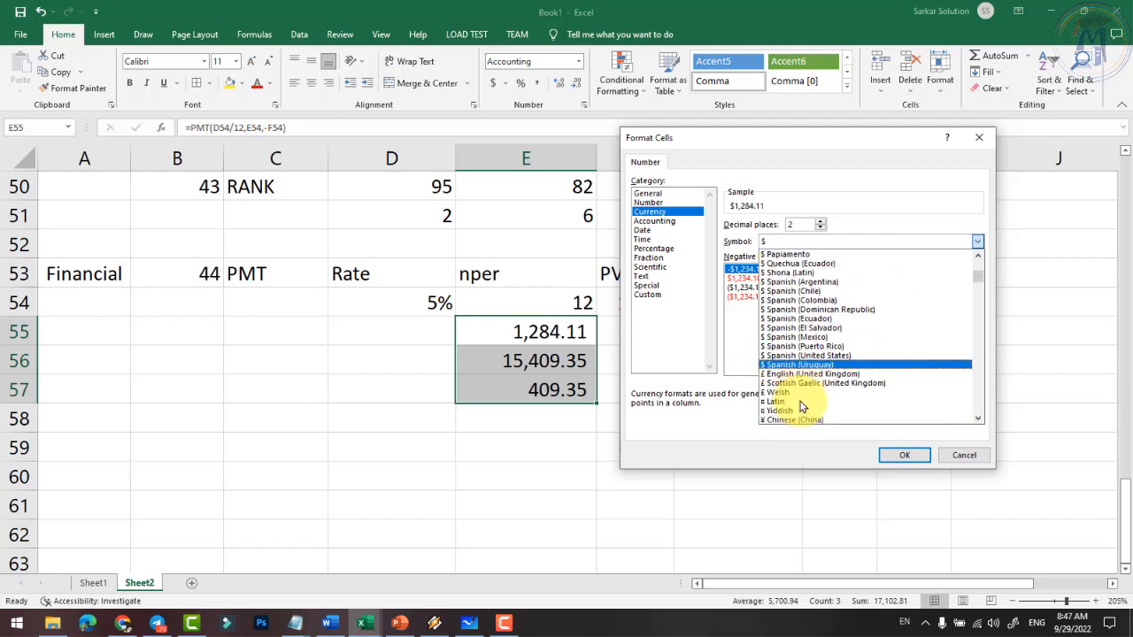
scroll(805, 412, down, 3)
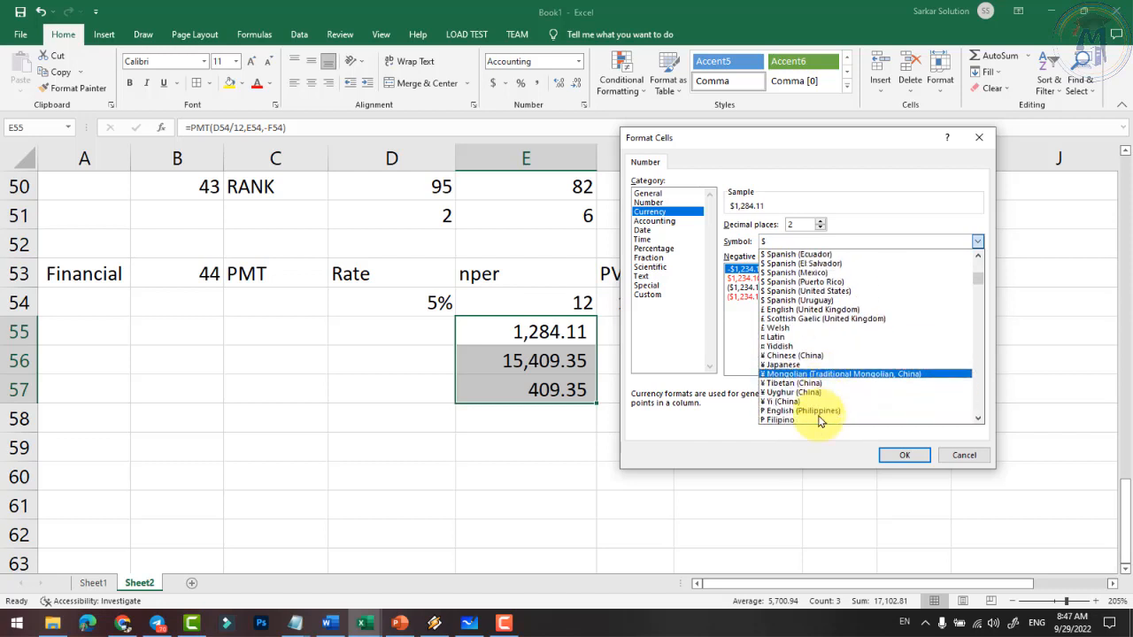
scroll(801, 416, down, 2)
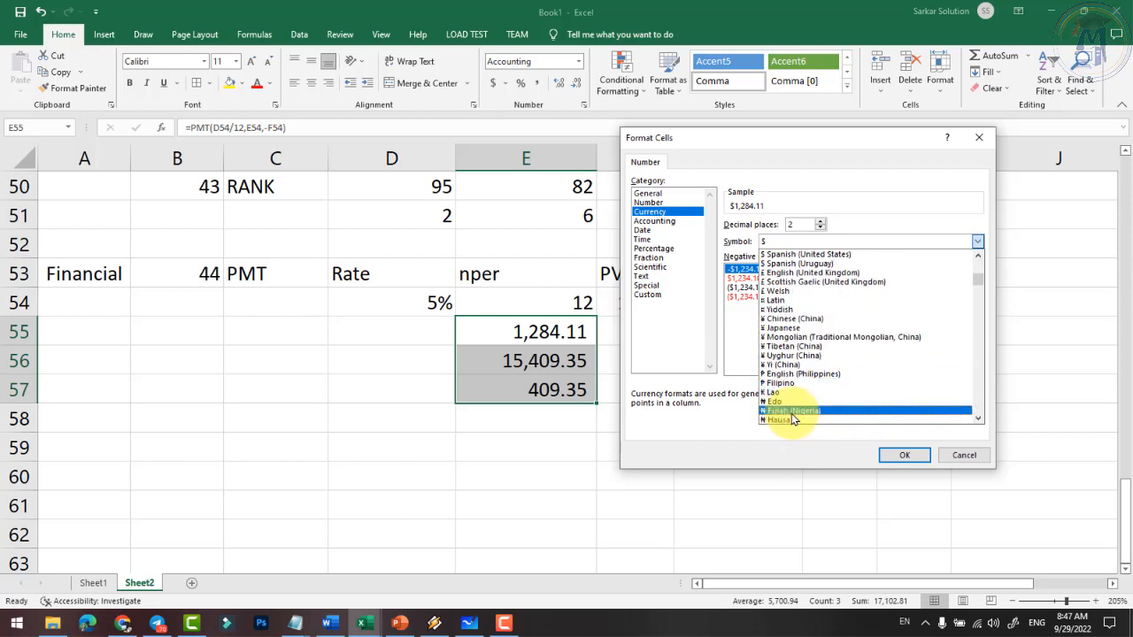
scroll(790, 407, down, 2)
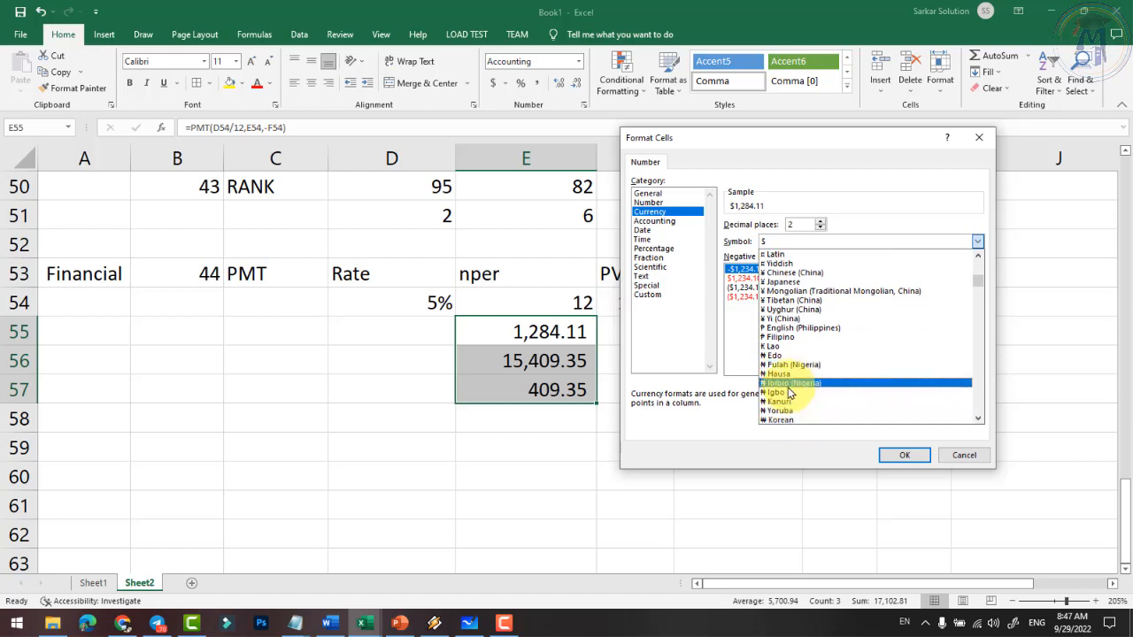
scroll(791, 394, down, 5)
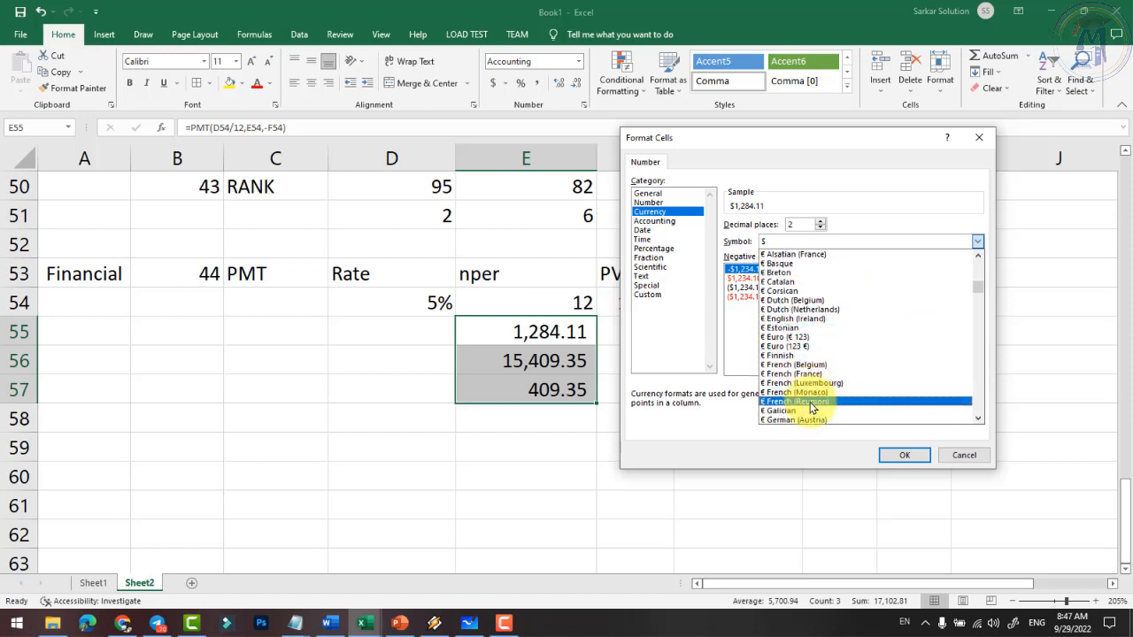
scroll(804, 399, down, 1)
scroll(807, 358, up, 1)
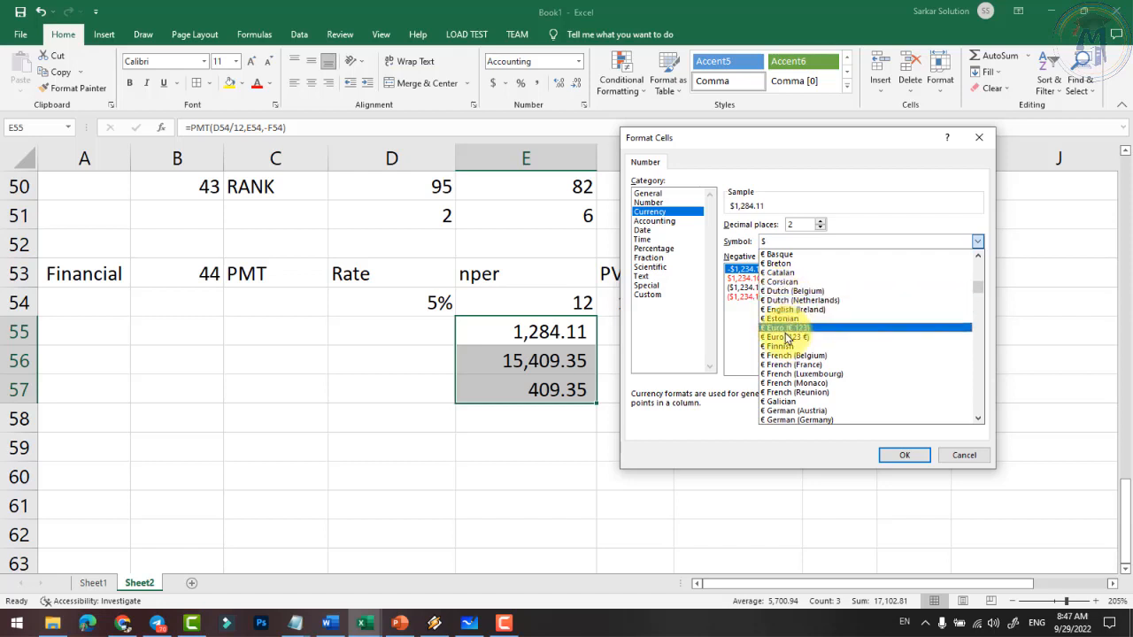
scroll(788, 354, down, 5)
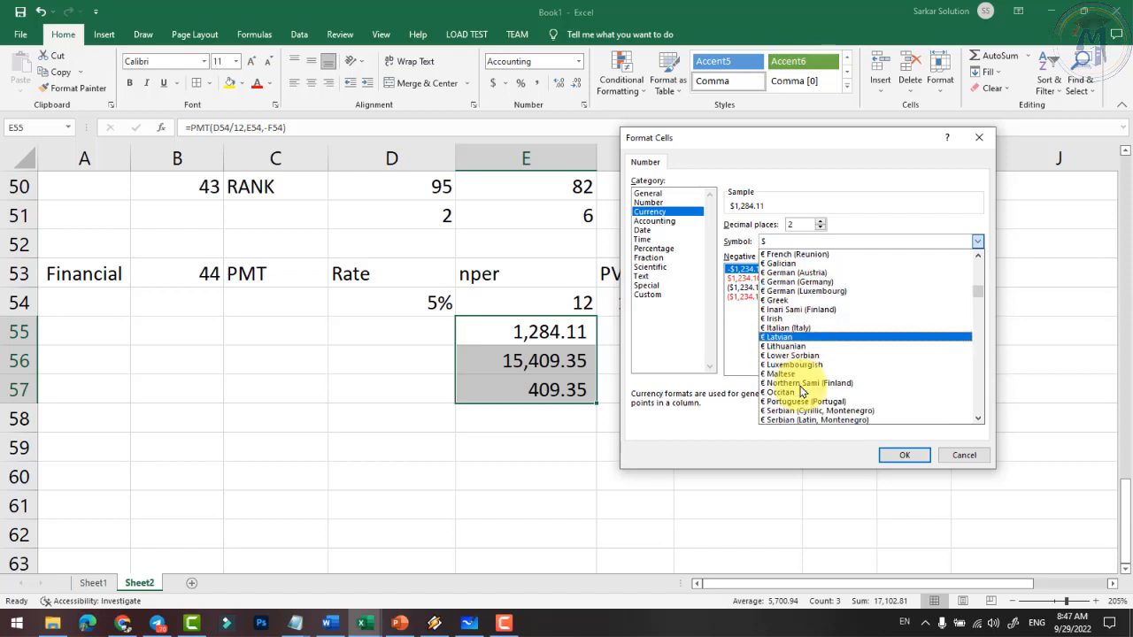
scroll(801, 392, down, 6)
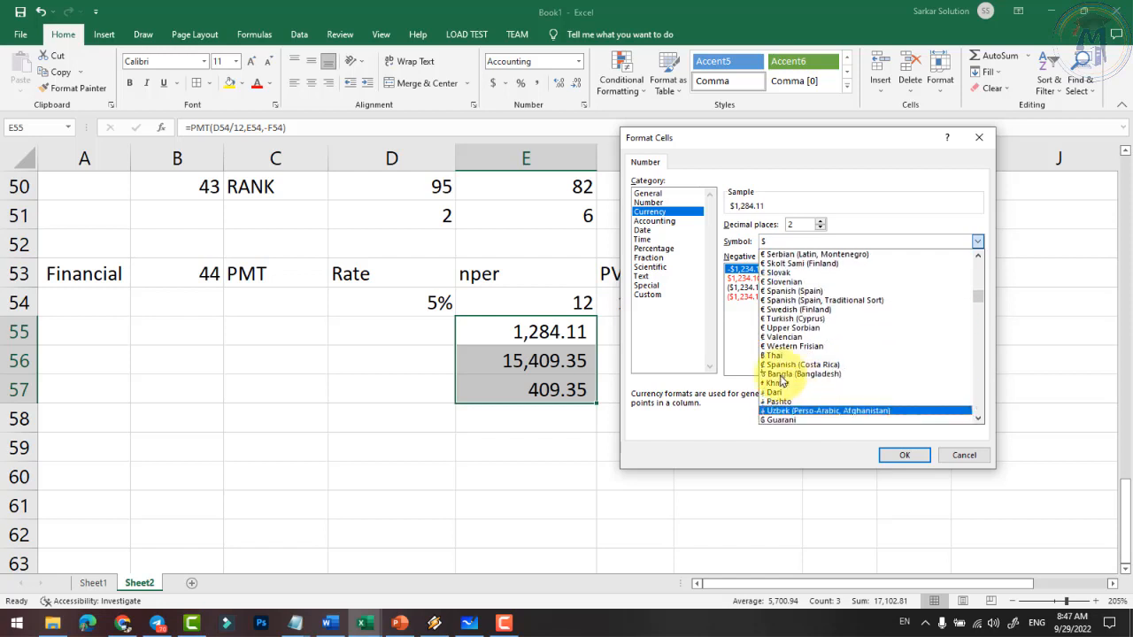
scroll(783, 381, down, 3)
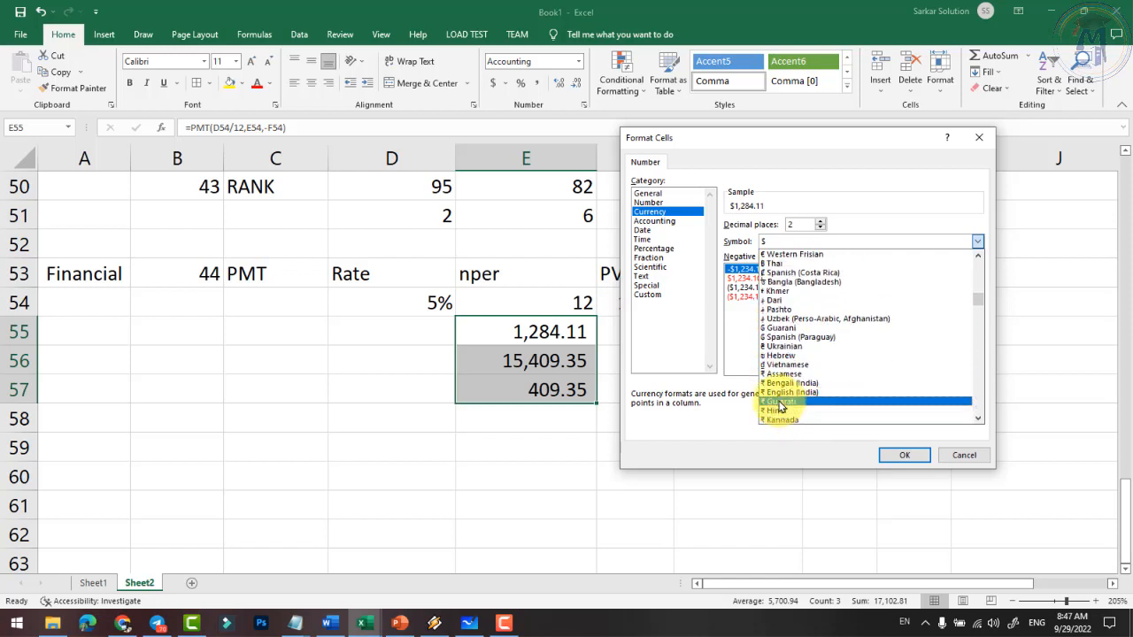
click(775, 415)
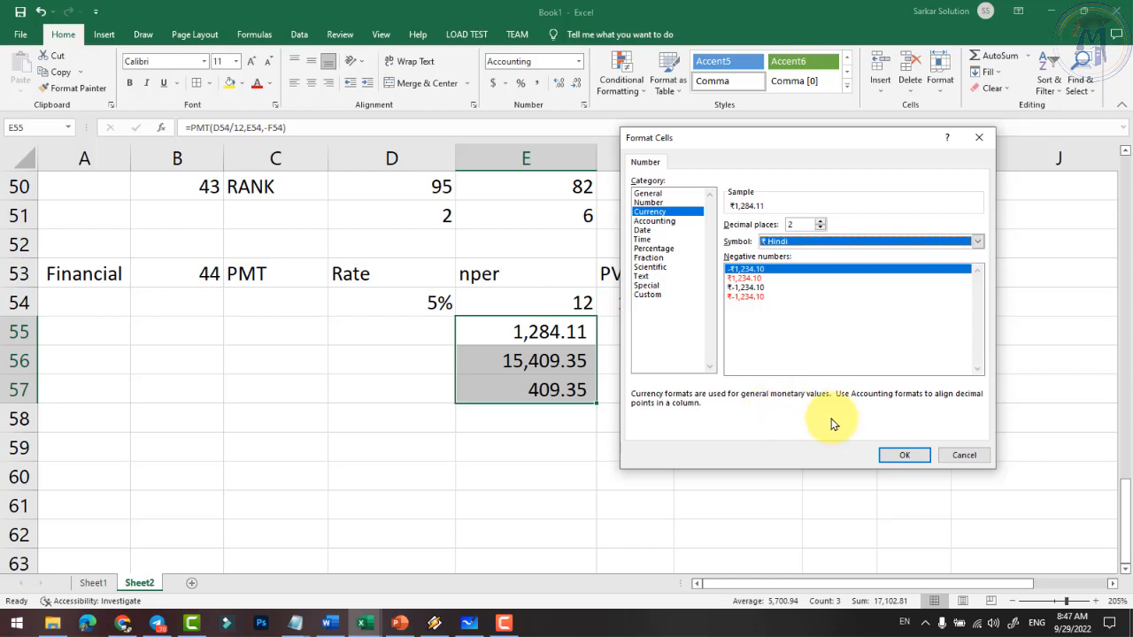
click(903, 455)
Step: Apply the comma number style to the payment, total and interest in cells E55:E57, and select the PMT label in C53
click(549, 366)
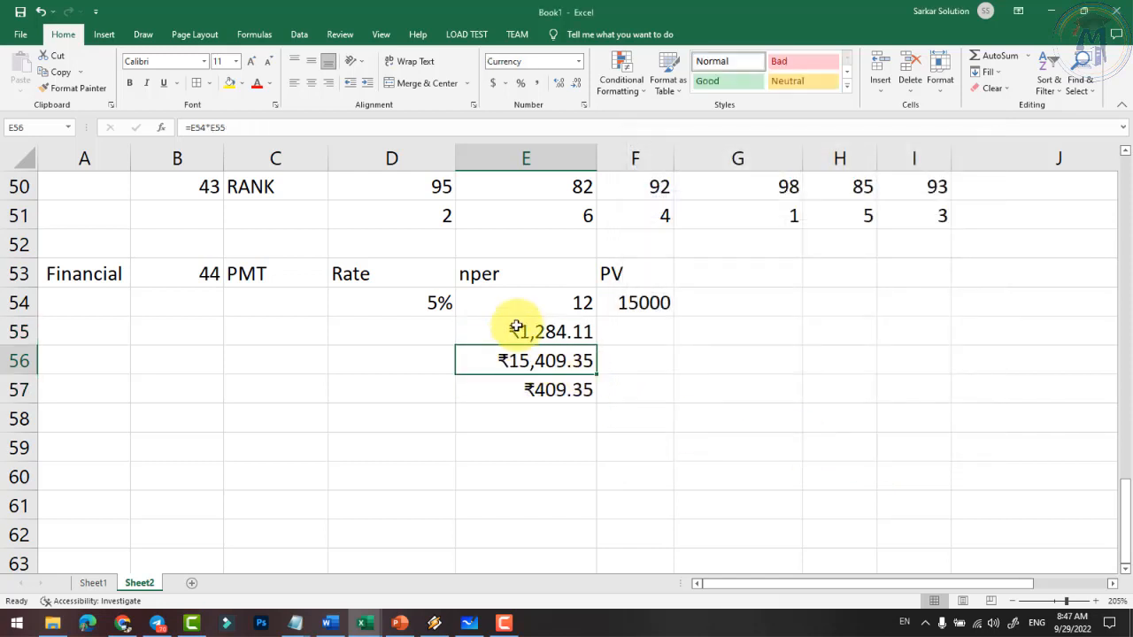
drag(528, 334, 518, 379)
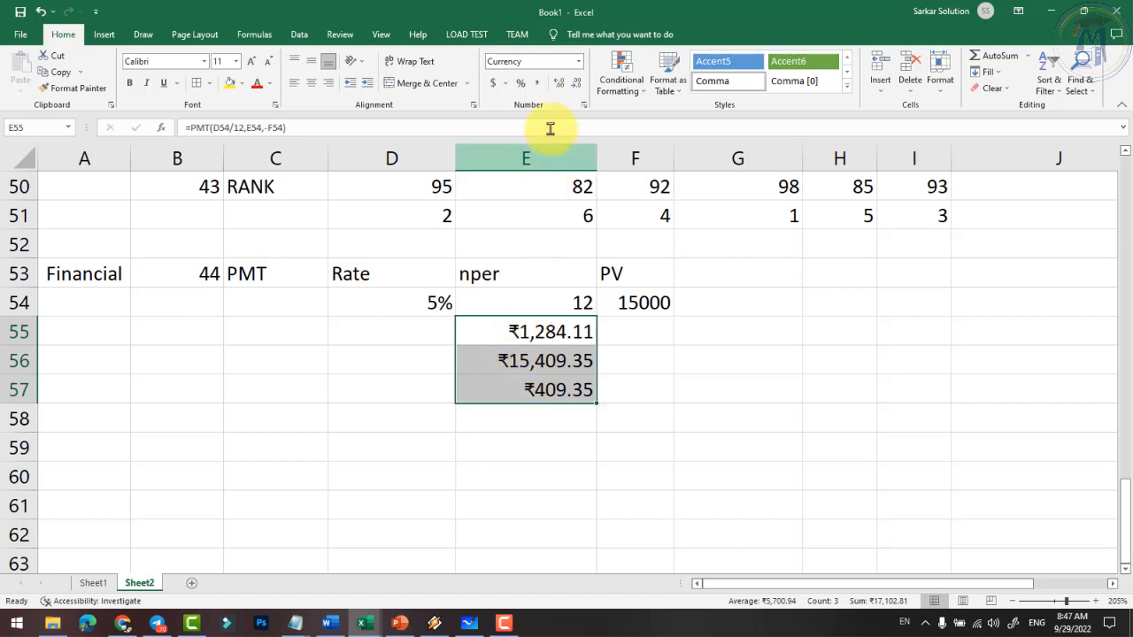
click(537, 82)
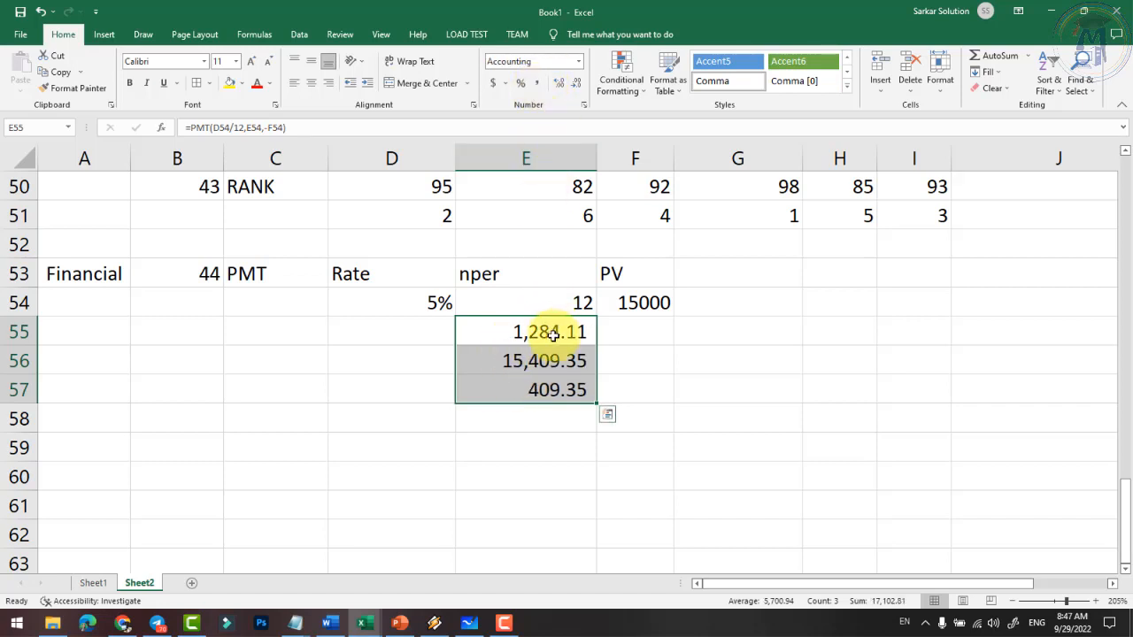
click(523, 381)
click(260, 278)
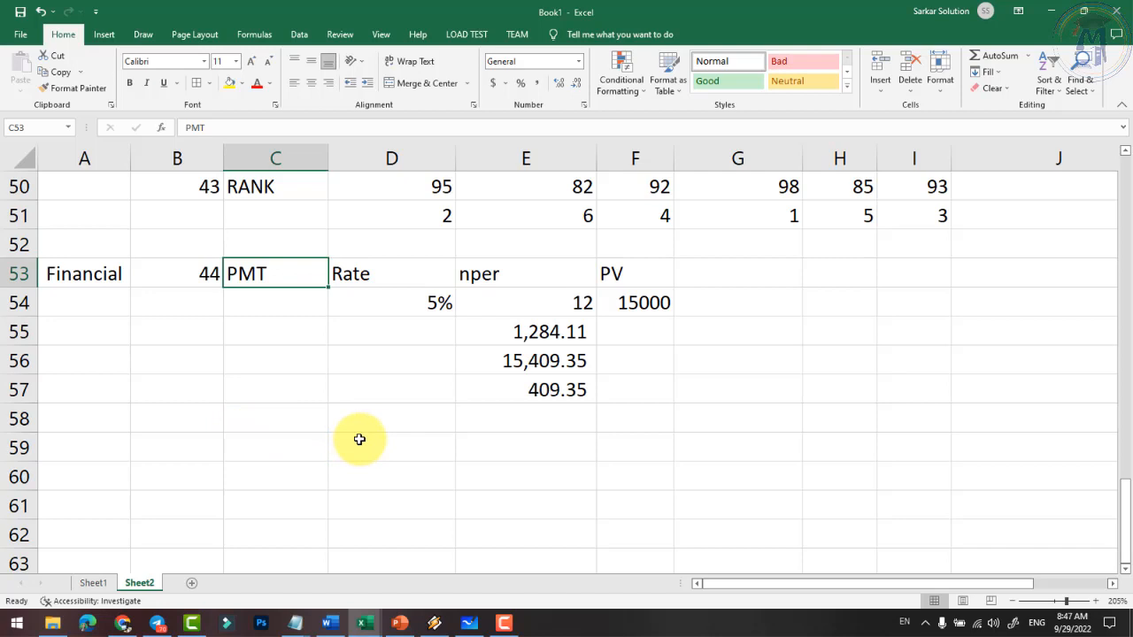
Step: Enter 45 in B59, DB in C59 and Depreciation in D59 to begin the next financial example
click(254, 441)
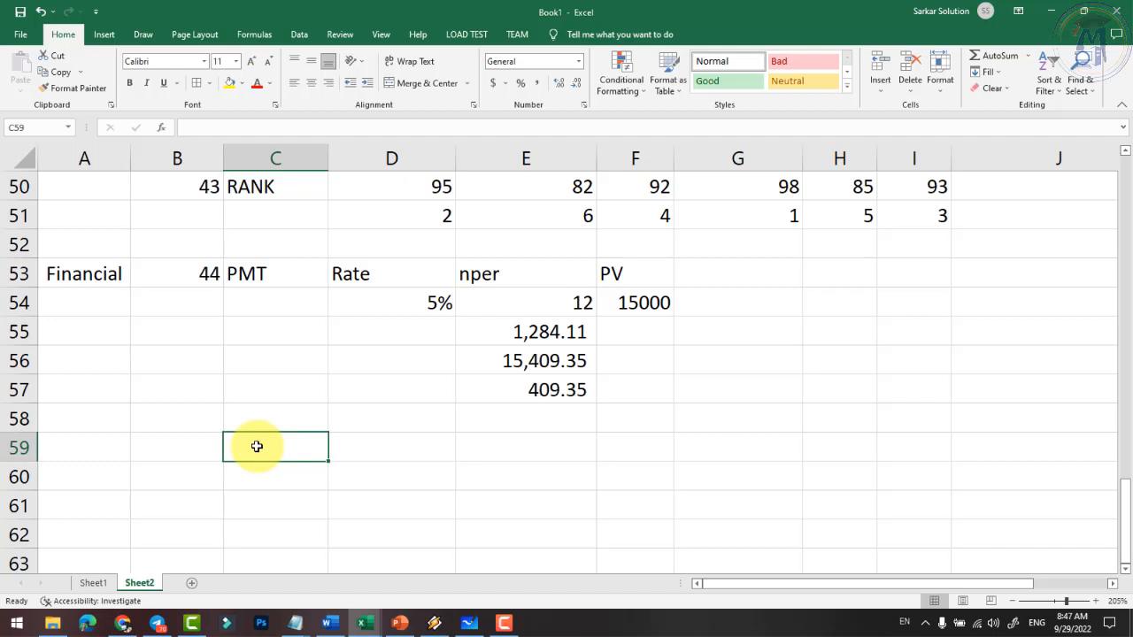
key(Left)
text(45)
click(257, 447)
text(DB)
key(Tab)
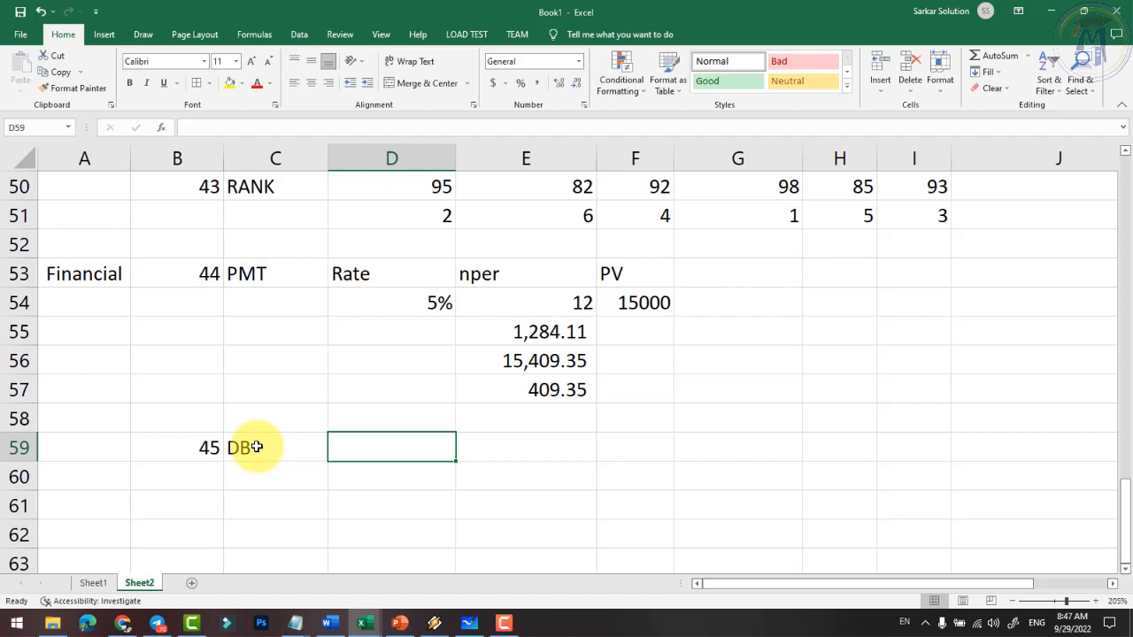
text(Depr)
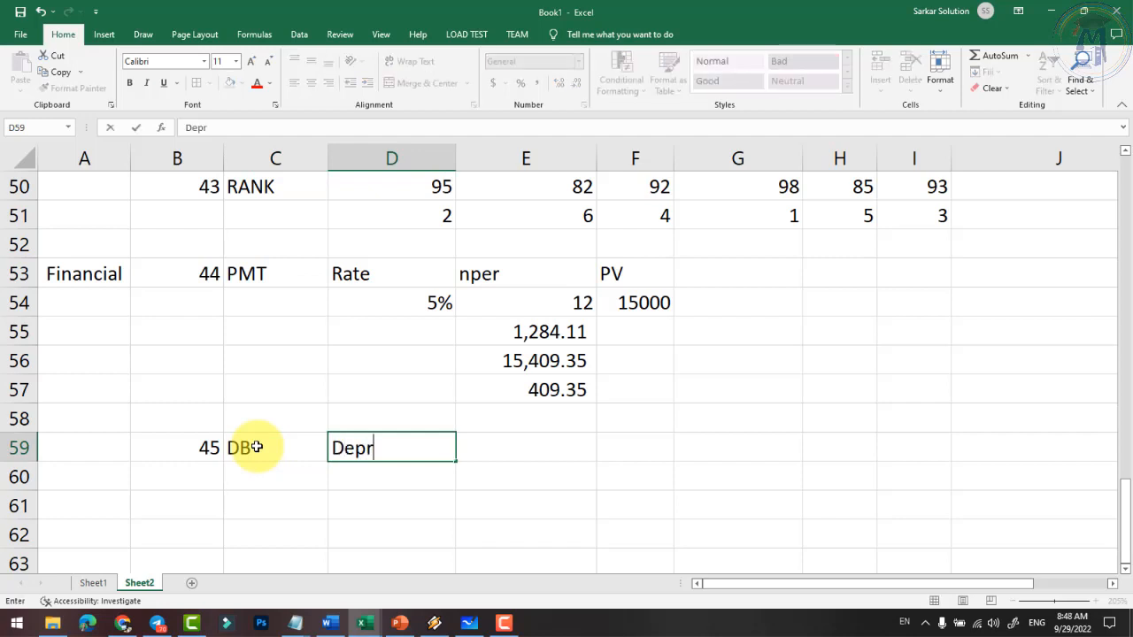
text(eciation)
key(Return)
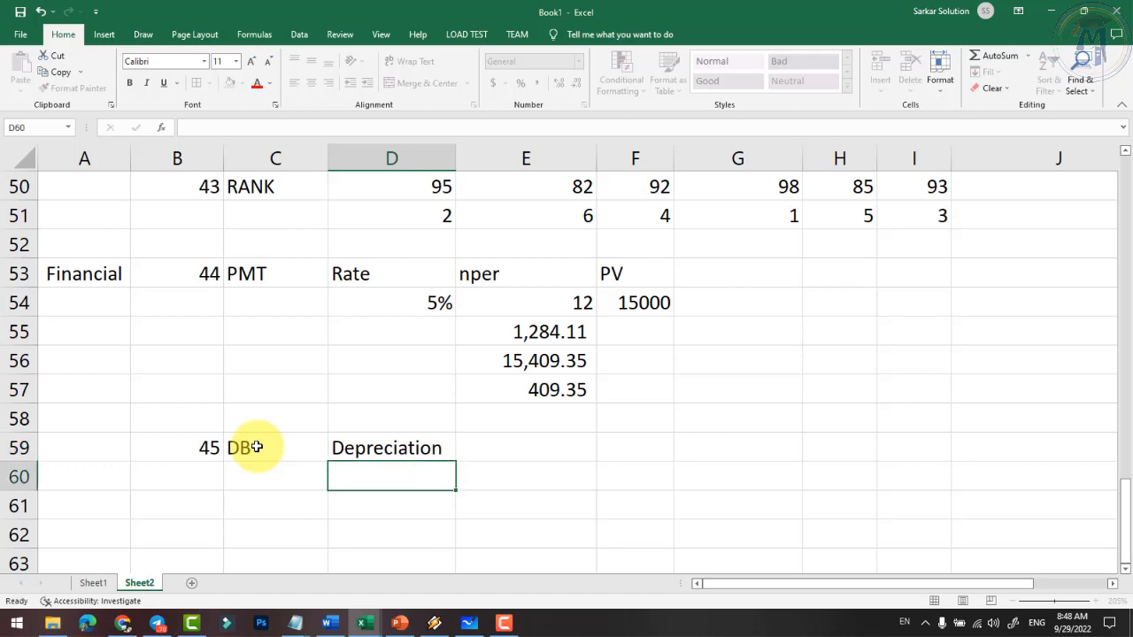
click(403, 448)
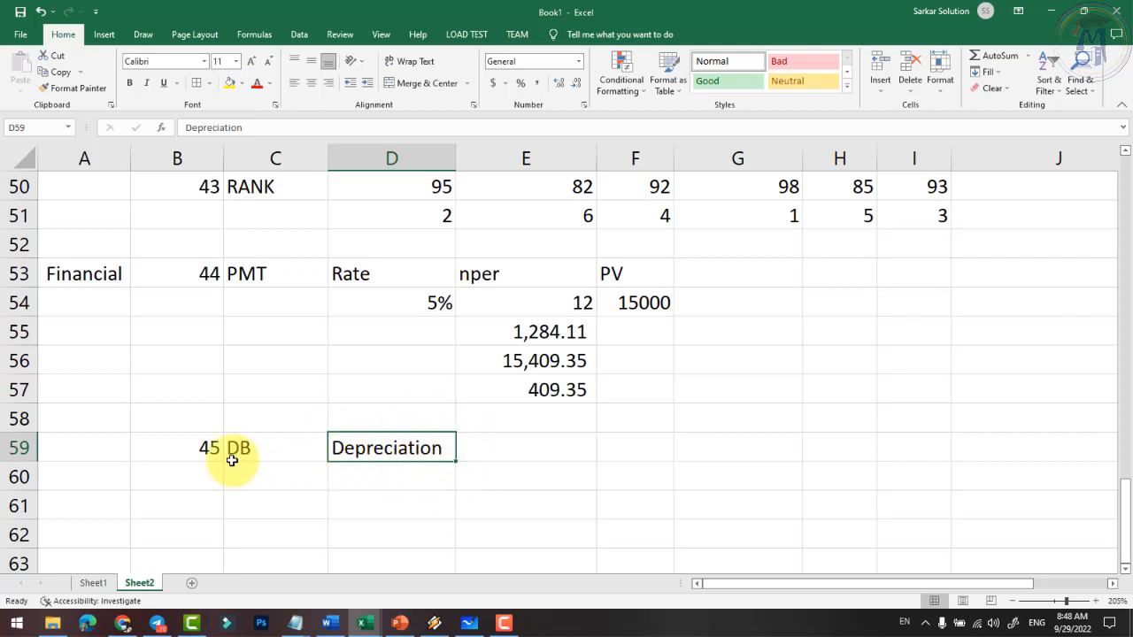
Step: Enter the heading Laptop in E59 with a cost of 50000 below it in E60
click(478, 451)
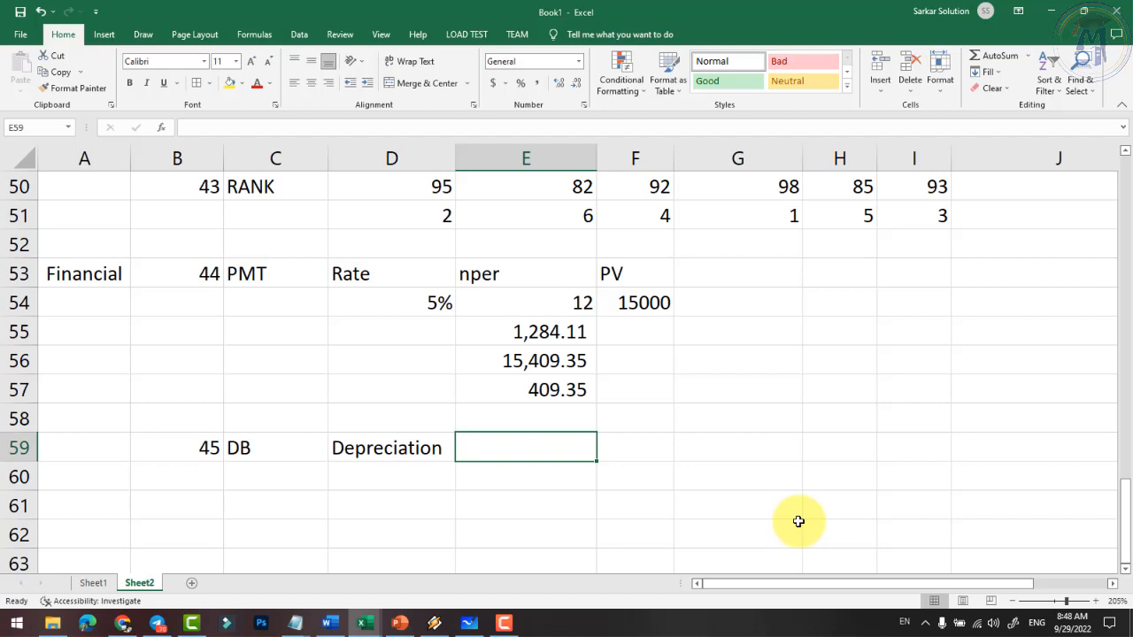
text(L)
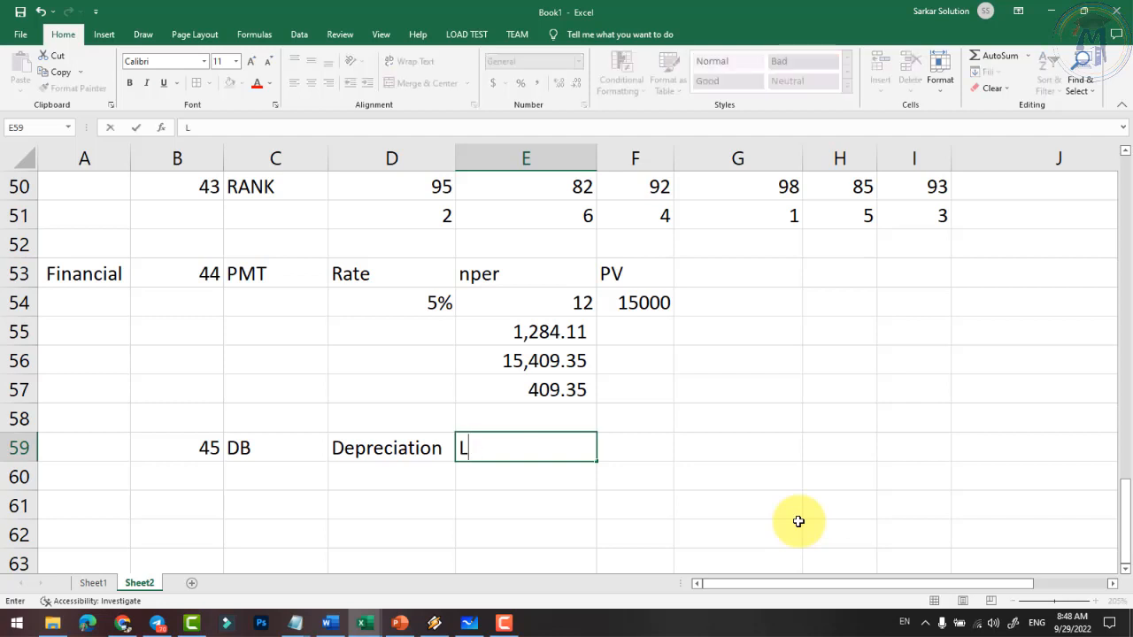
text(aab)
key(Return)
text(50000)
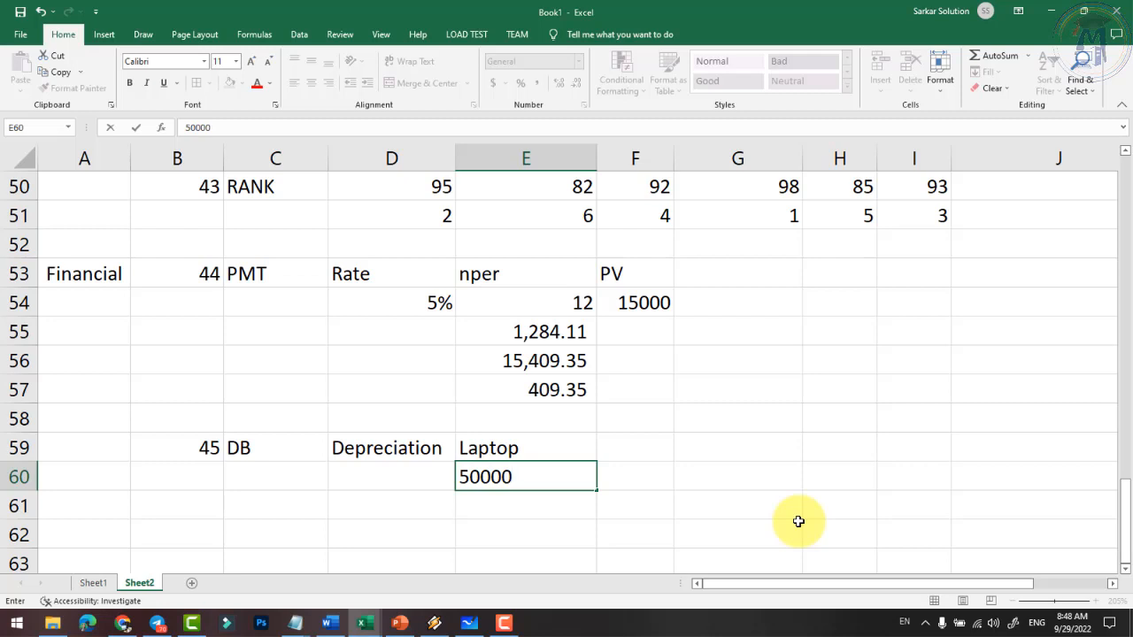
Step: Enter the heading Life in F59 with the value 5 below it in F60
key(Tab)
key(Up)
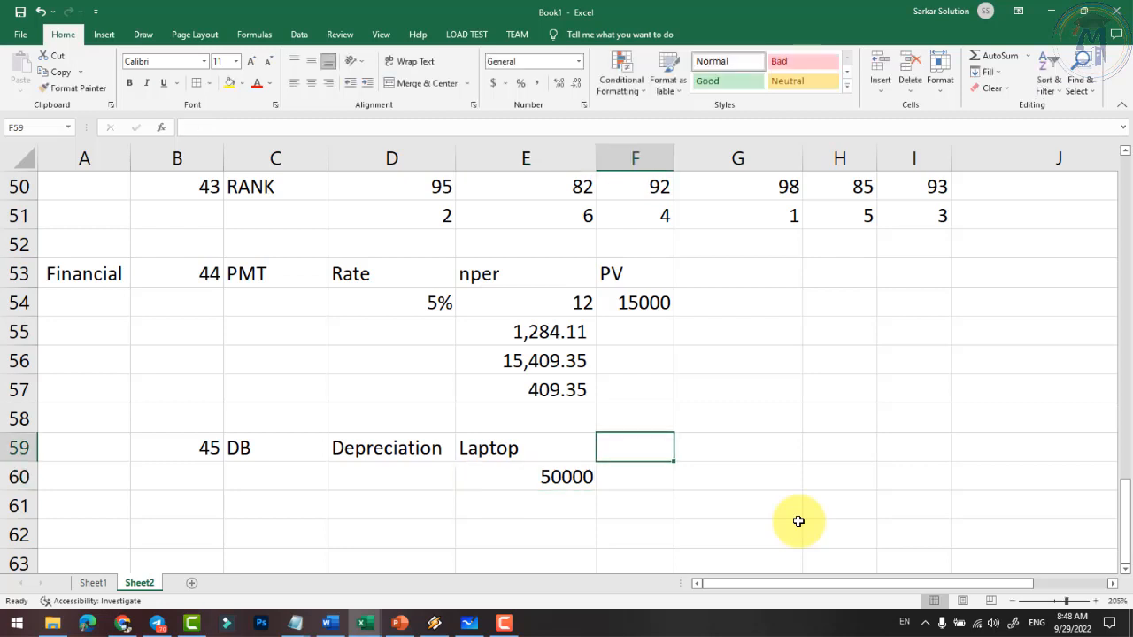
text(Li)
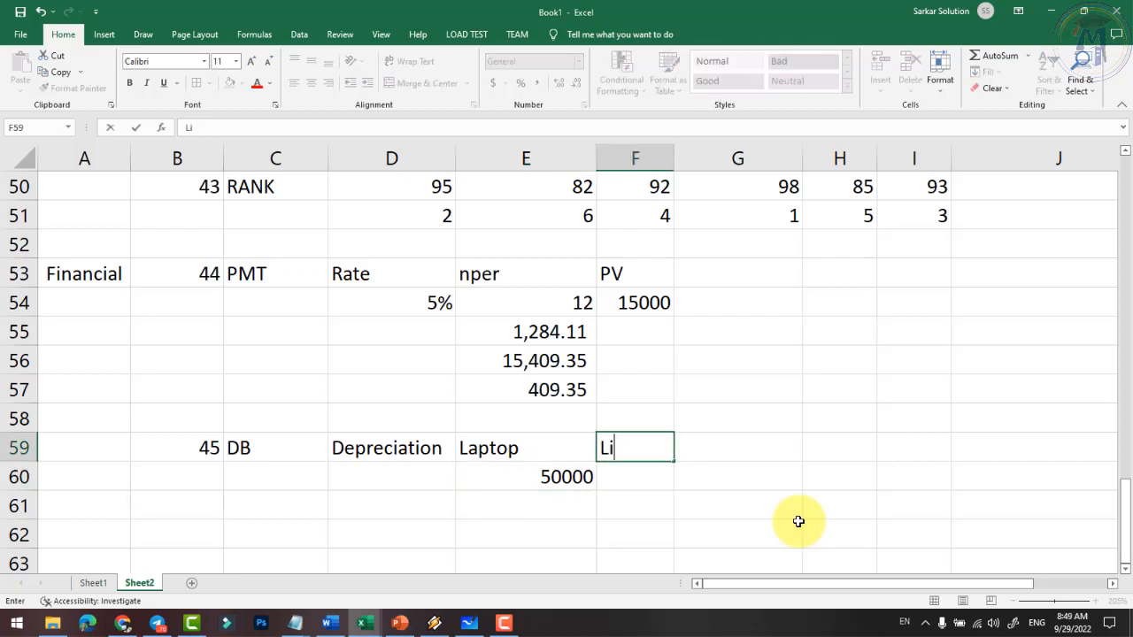
text(fe)
key(Return)
text(5)
Step: Enter the heading Salvage Value in G59 with the amount 15000 below it in G60
key(Tab)
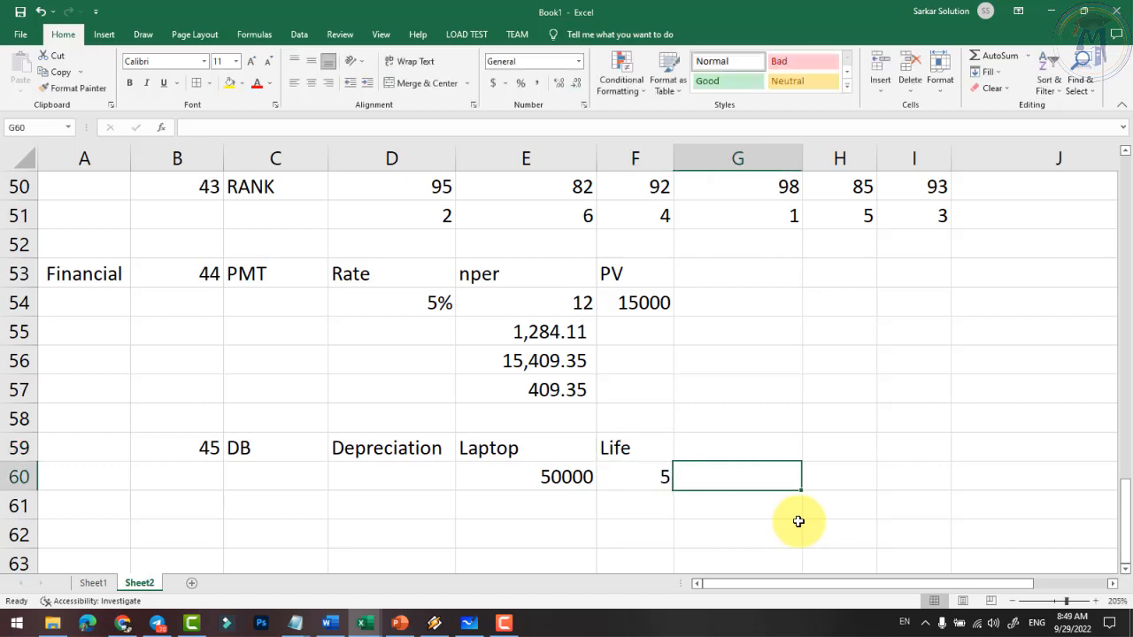
key(Up)
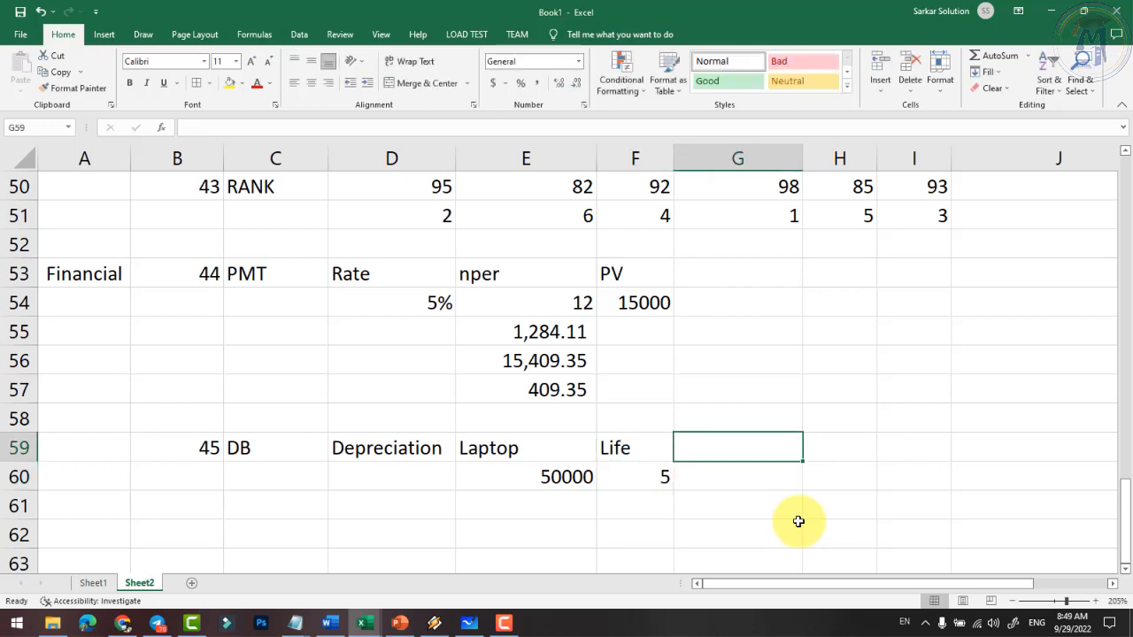
text(Salvage Value)
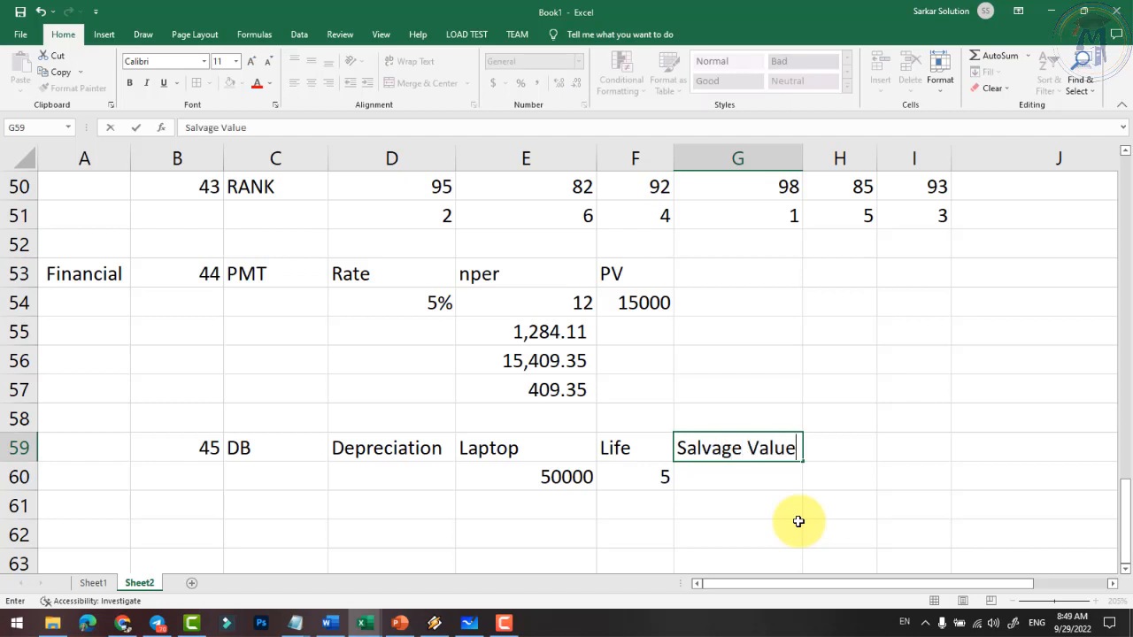
key(Return)
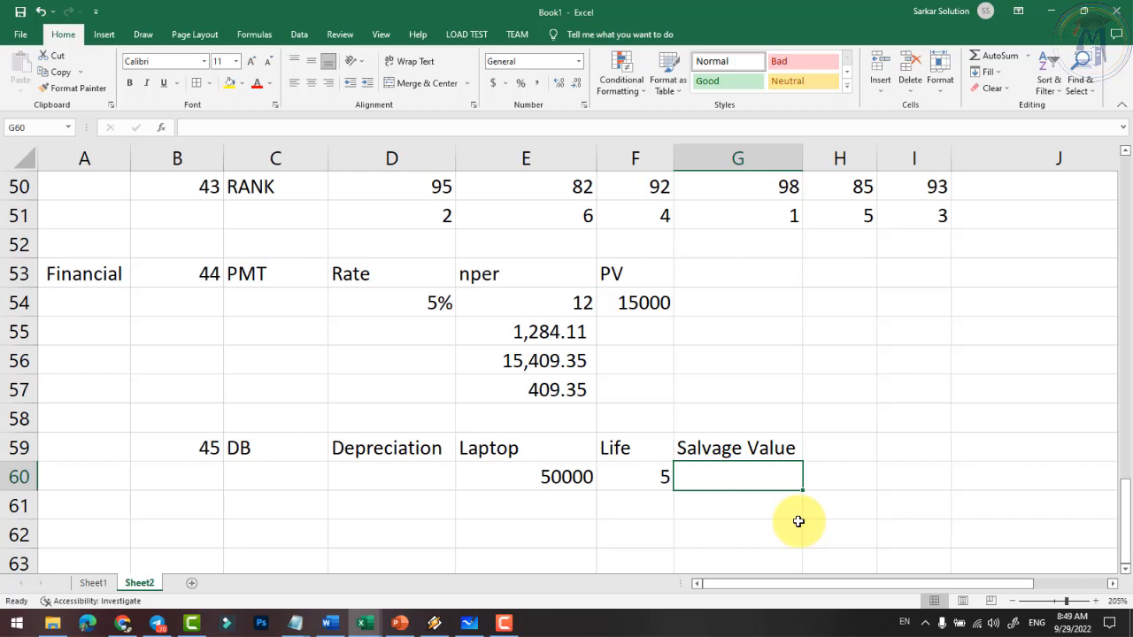
text(15000)
key(ctrl+Return)
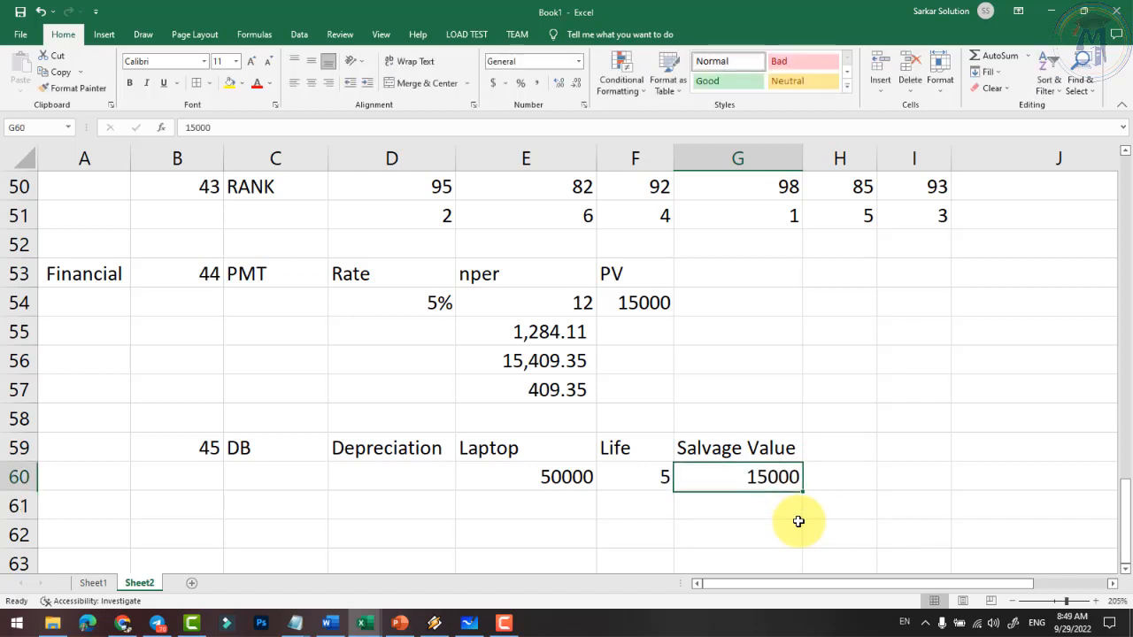
click(590, 486)
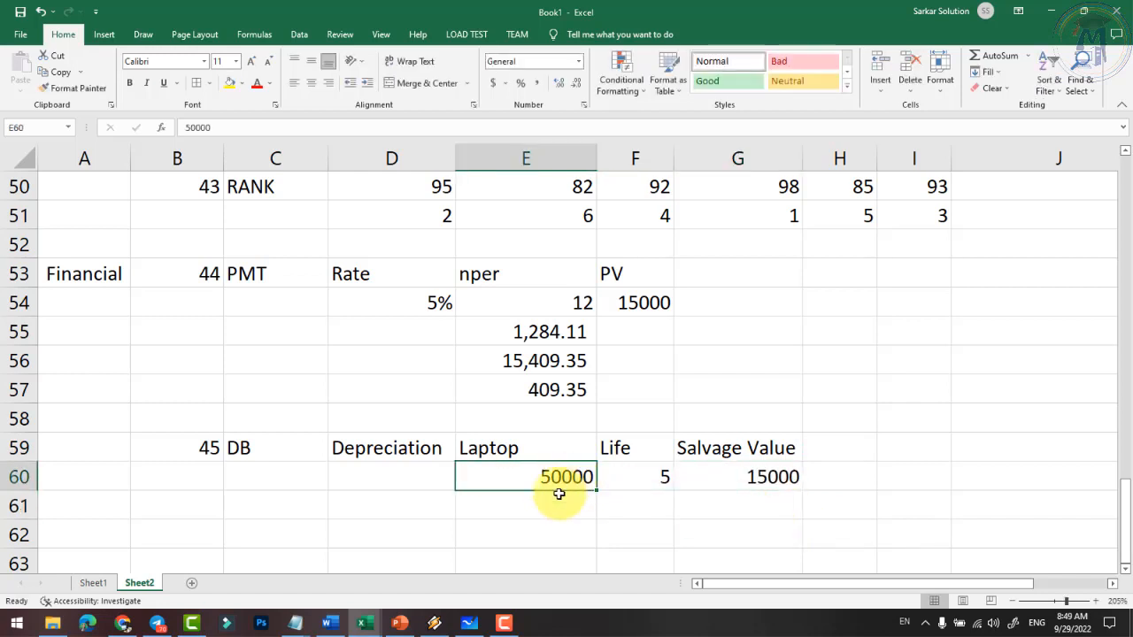
click(773, 477)
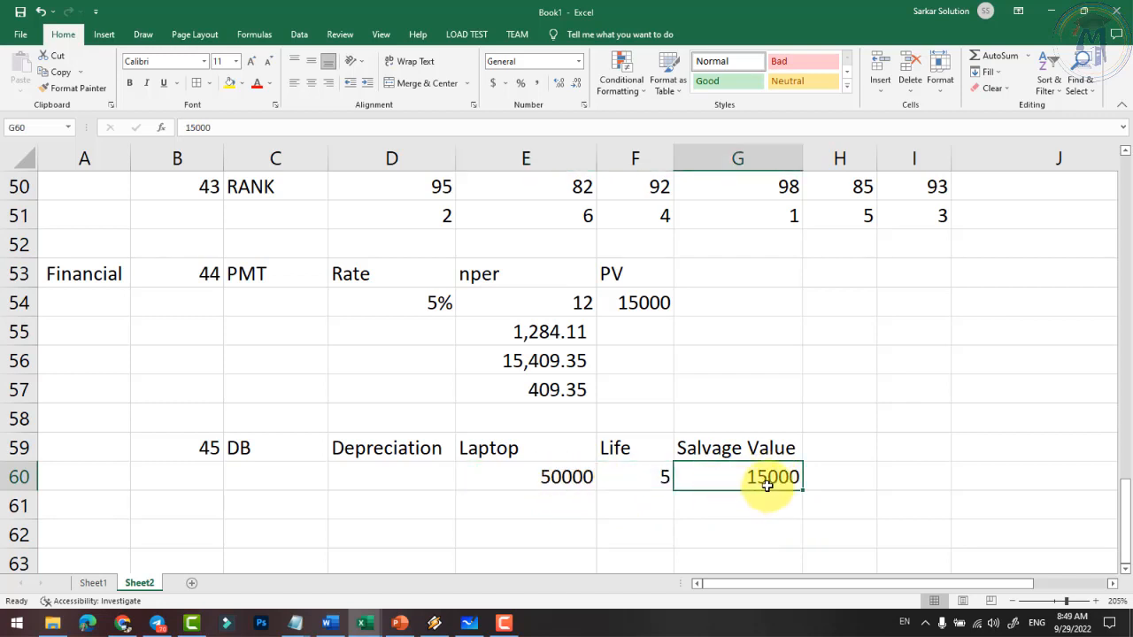
click(636, 481)
Step: Add the headings Year in E62 and Depreciation in F62, and autofit the width of column F
scroll(638, 478, down, 1)
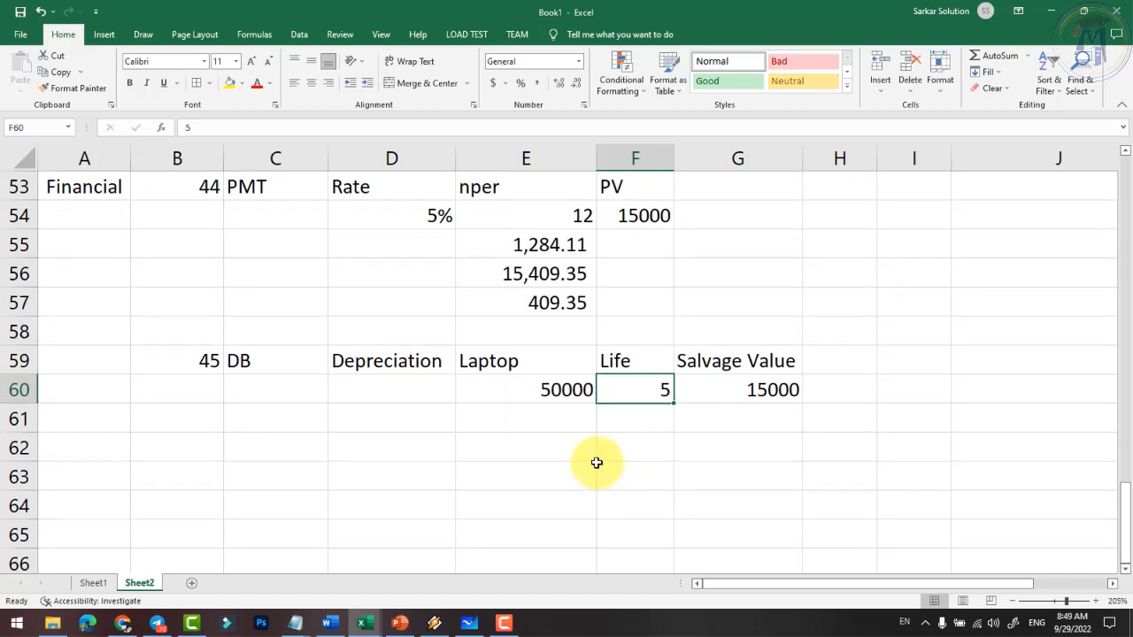
click(589, 456)
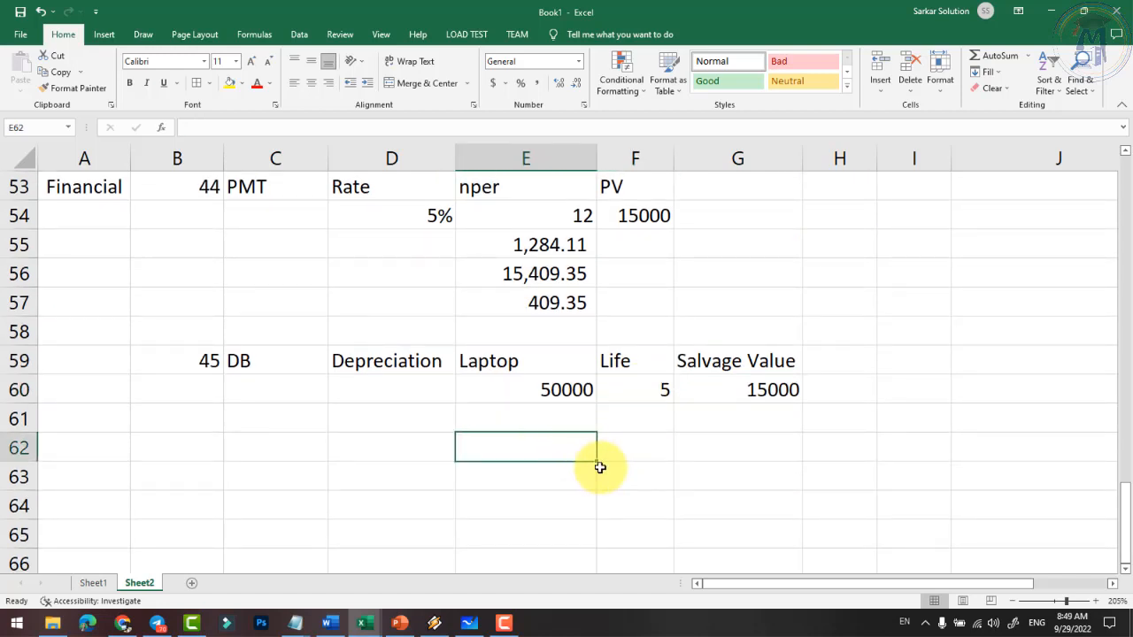
text(Year)
key(Tab)
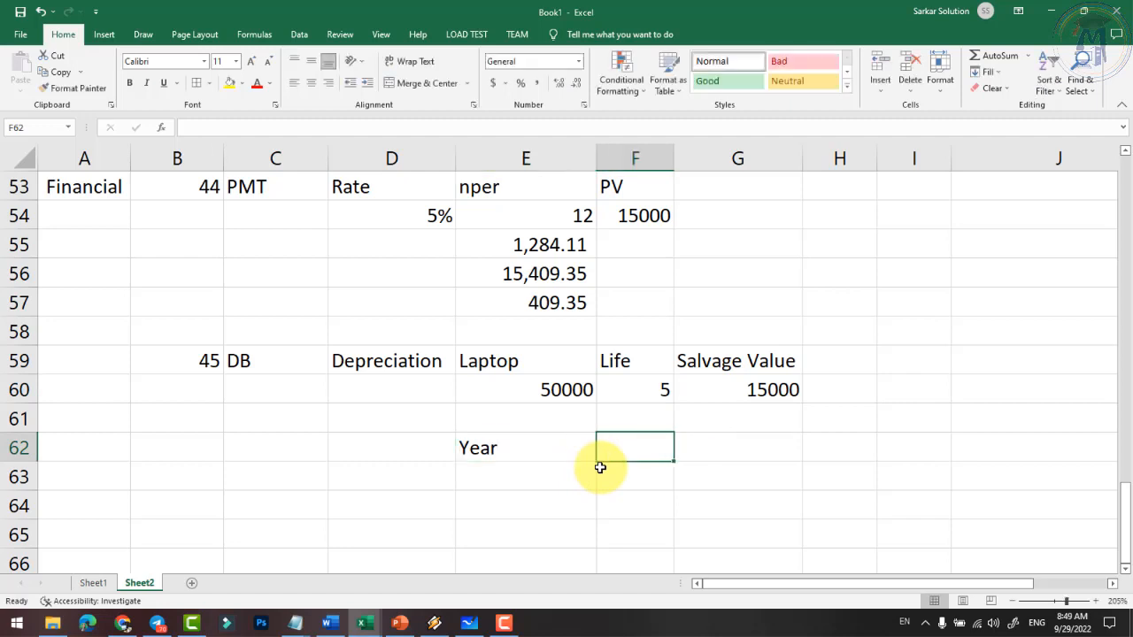
text(Depreciation)
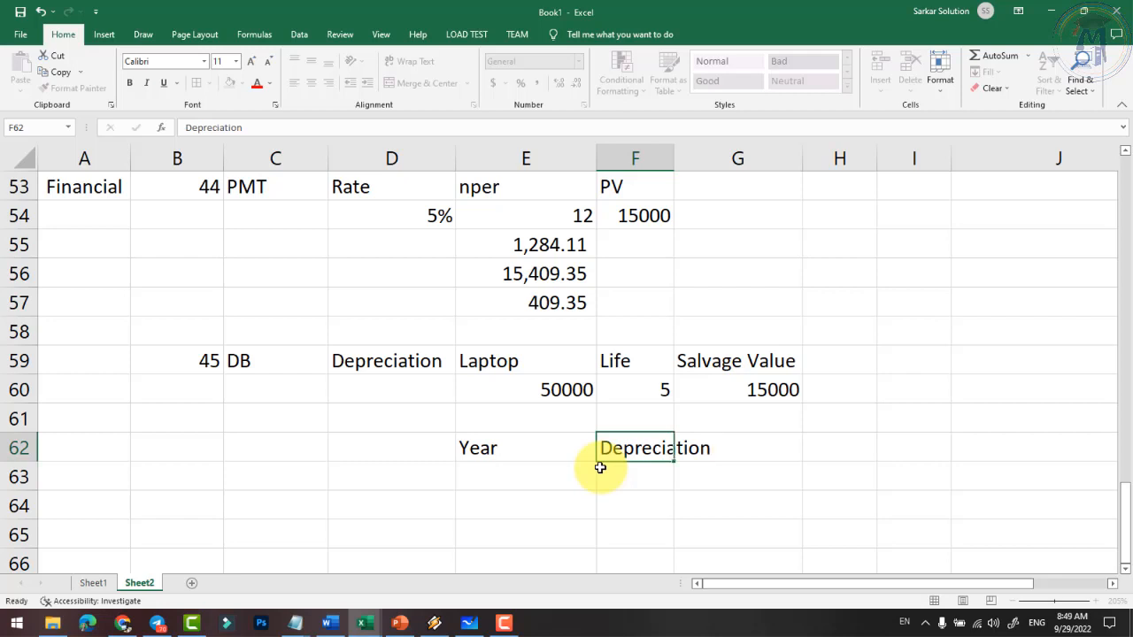
key(Return)
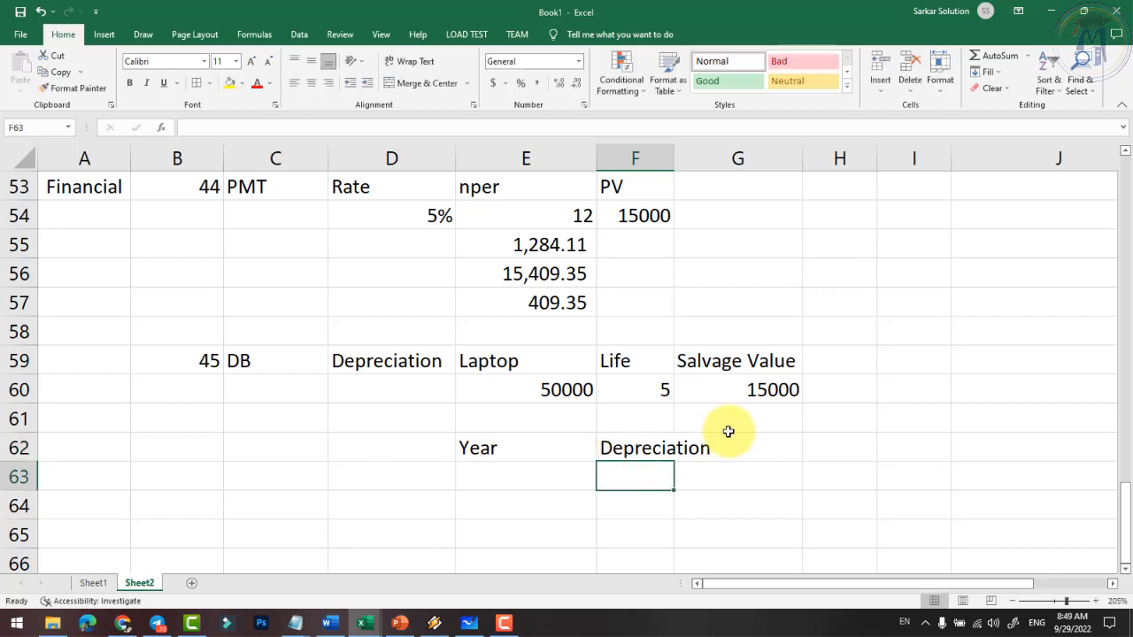
click(665, 158)
double_click(675, 157)
Step: Fill the Year column in cells E63:E67 with the numbers 1 to 5
click(526, 474)
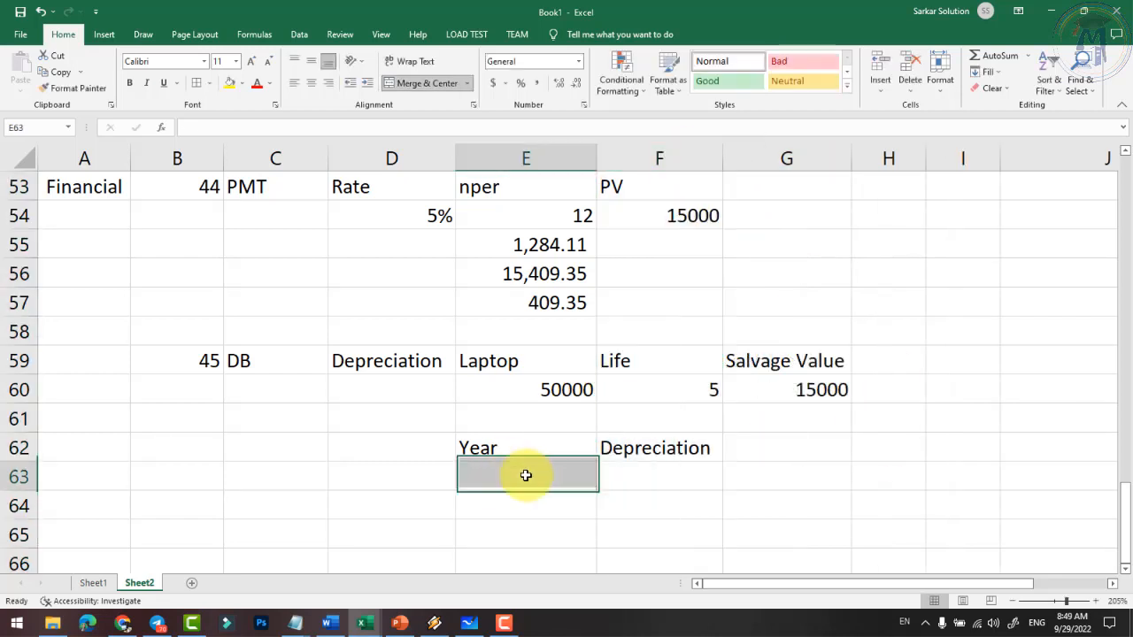
text(1)
key(Return)
text(2)
key(Return)
text(3)
key(Return)
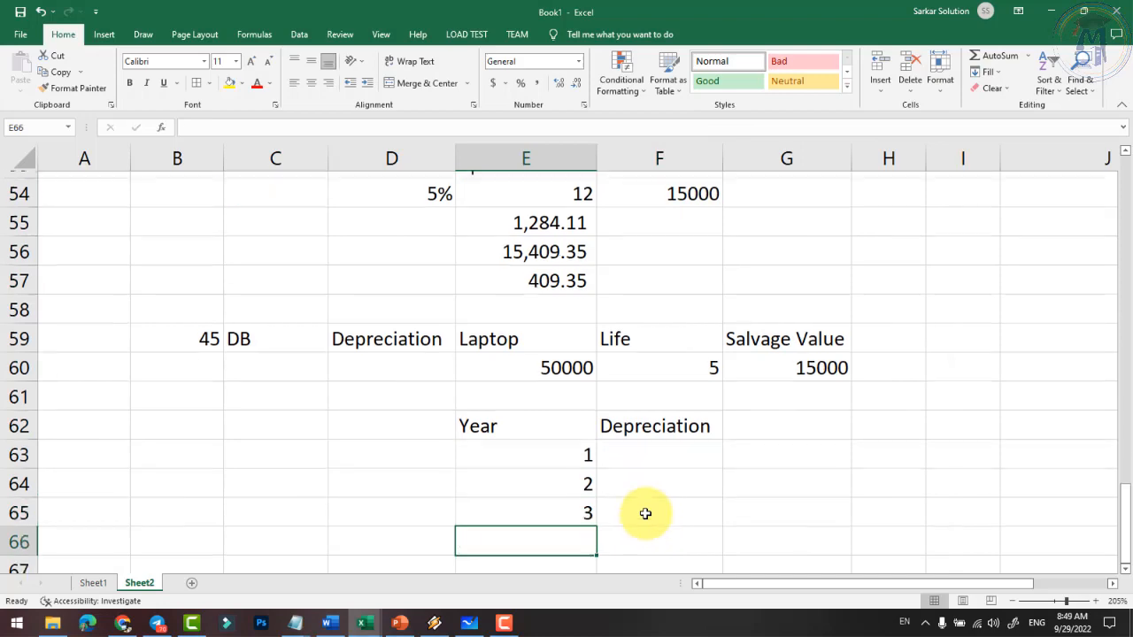
text(4)
key(Return)
text(5)
key(Return)
Step: Start a DB formula in F63 for year 1 with the laptop price in E60 as the cost
key(Up)
key(Up)
key(Up)
key(Up)
key(Up)
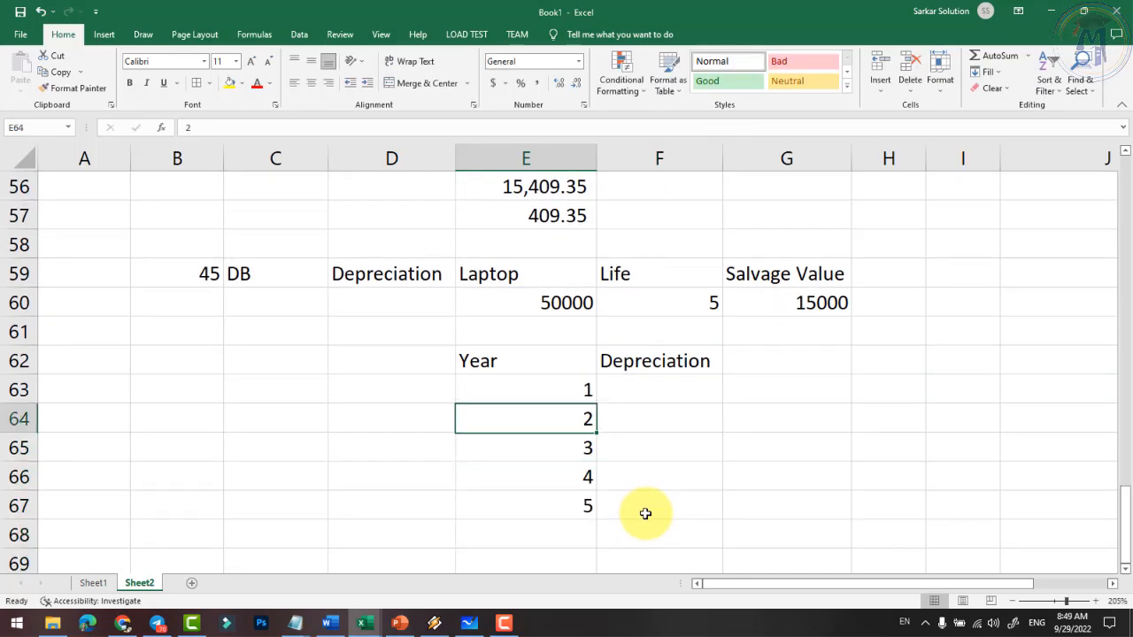
key(Right)
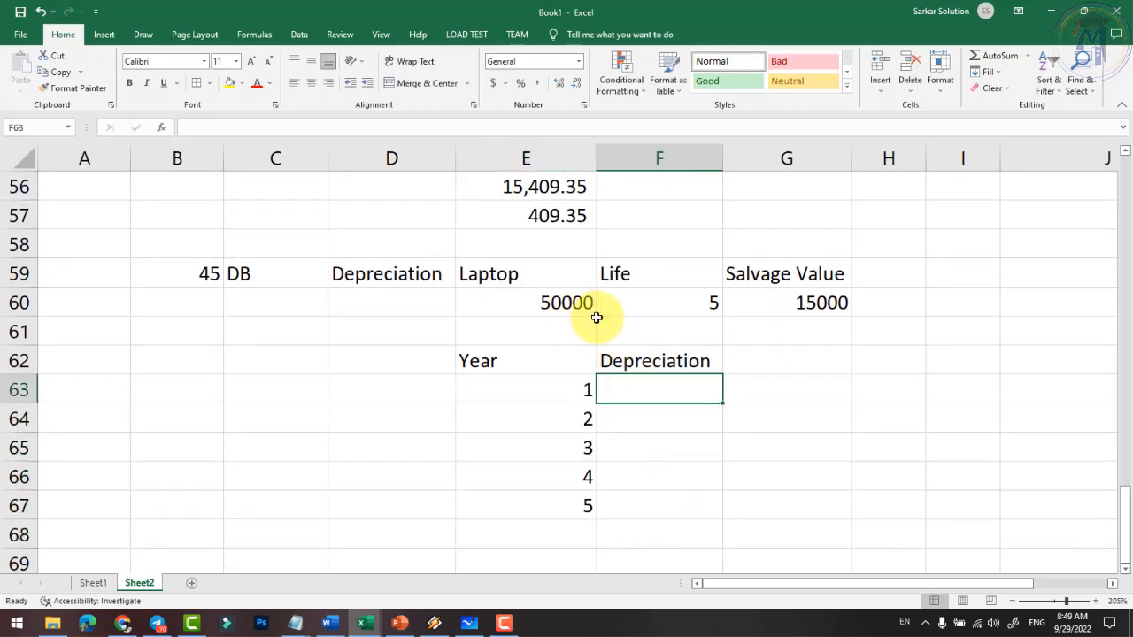
text(=db)
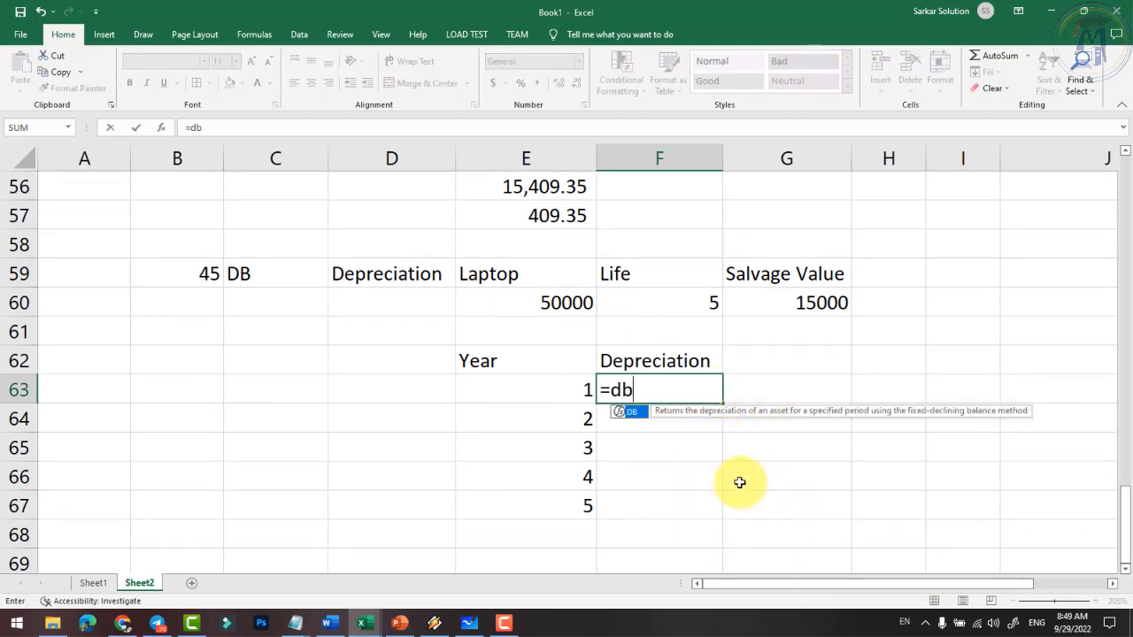
text(()
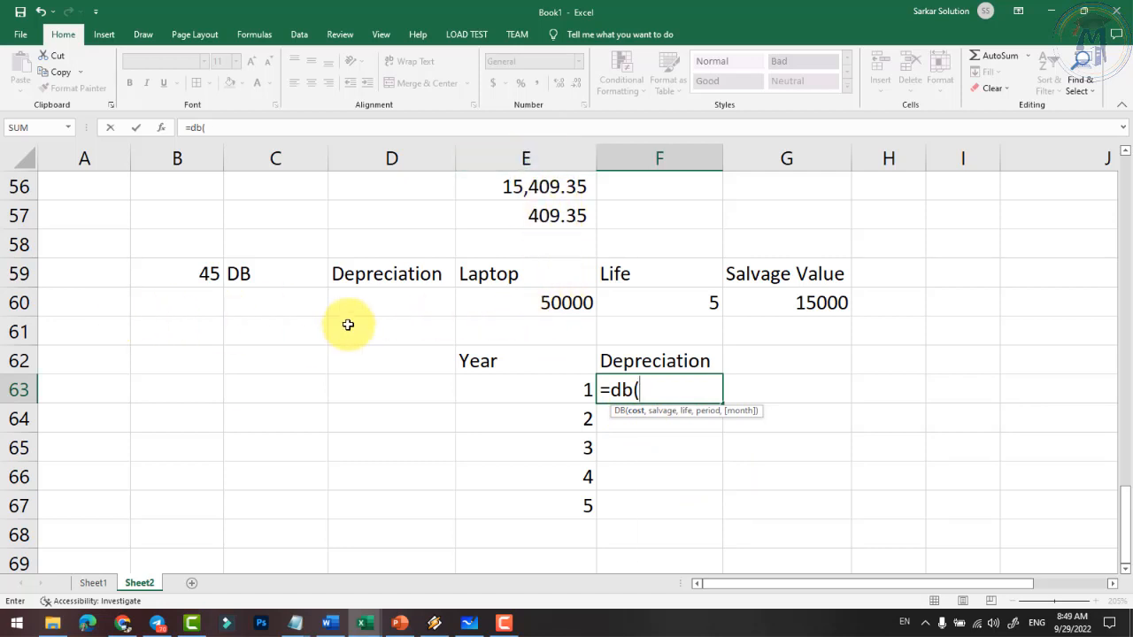
text(e60,)
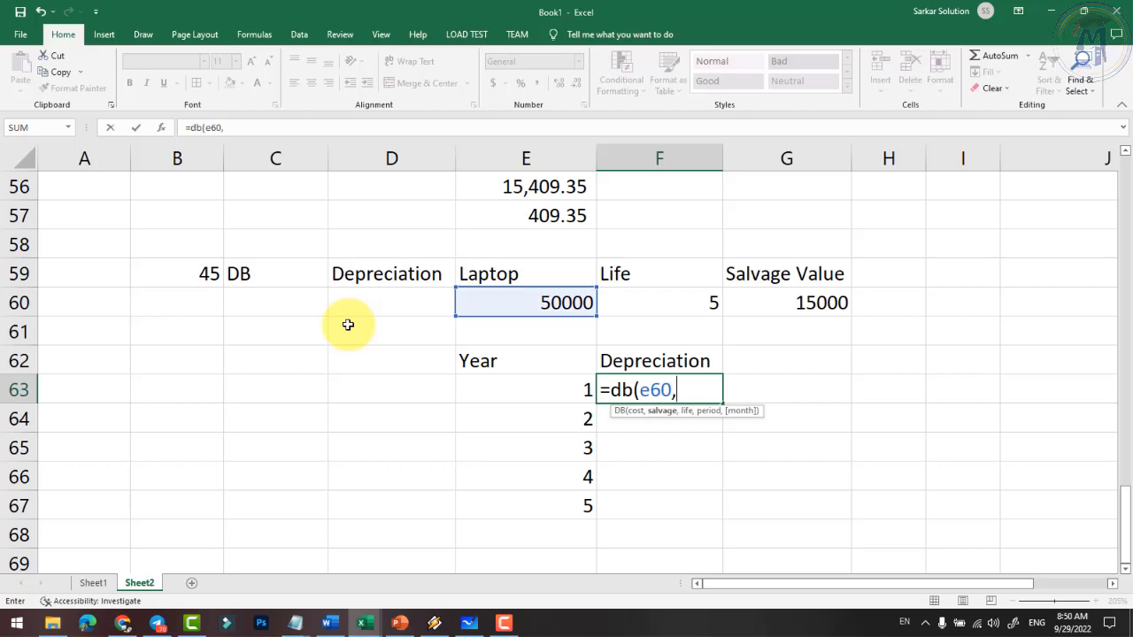
click(696, 297)
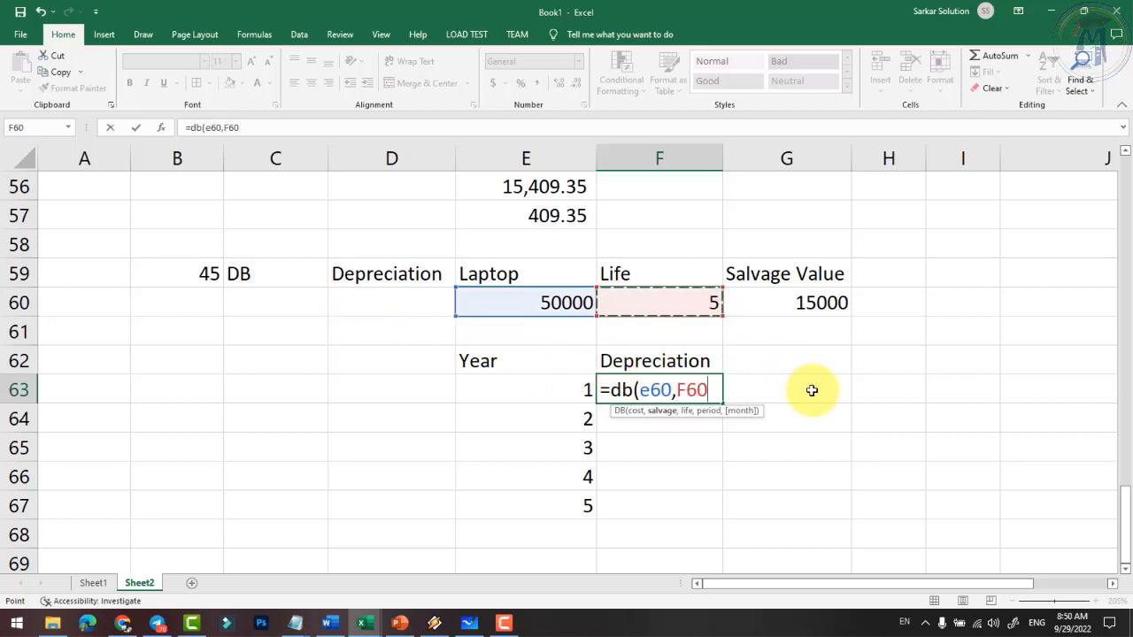
text(,)
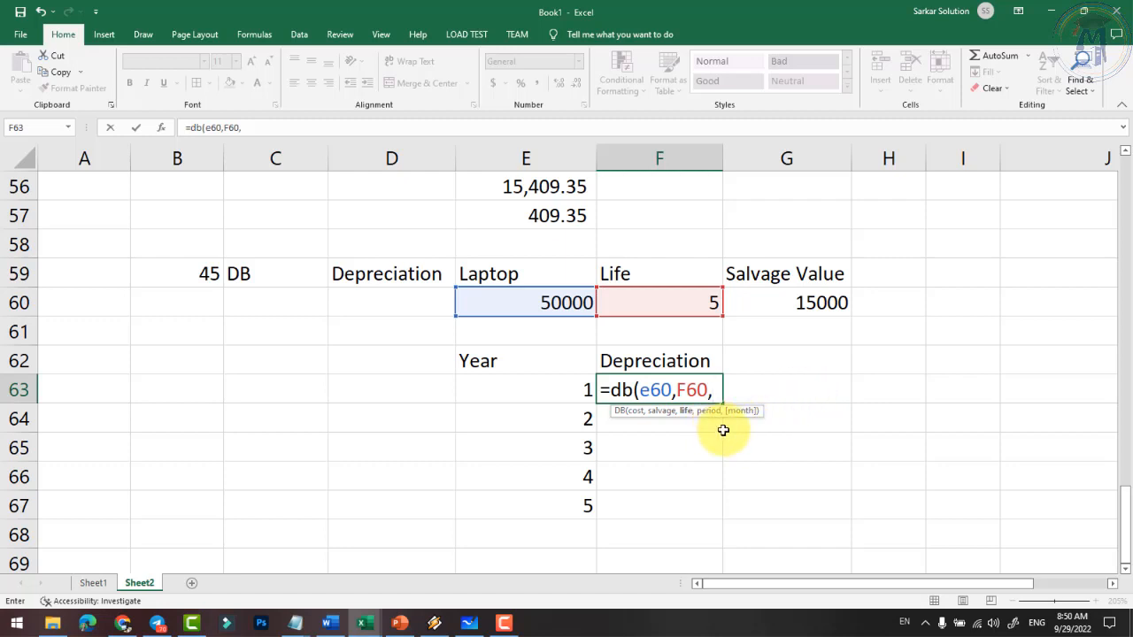
key(BackSpace)
key(BackSpace)
key(BackSpace)
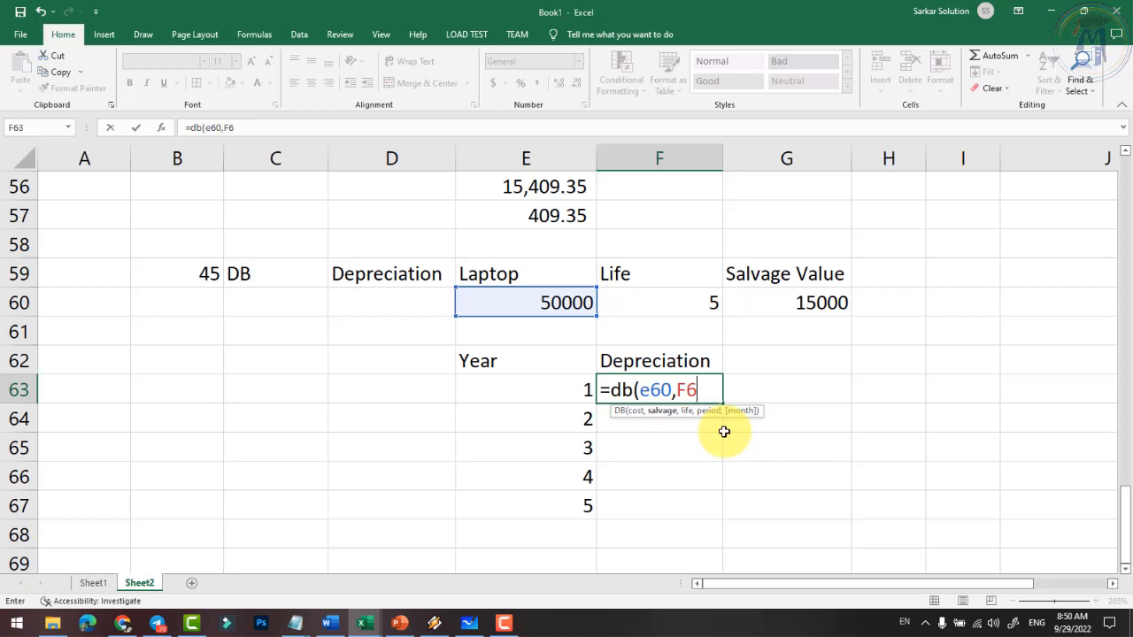
Step: Complete the DB formula in F63 with G60 as salvage, F60 as life and E63 as the period
click(816, 302)
text(,)
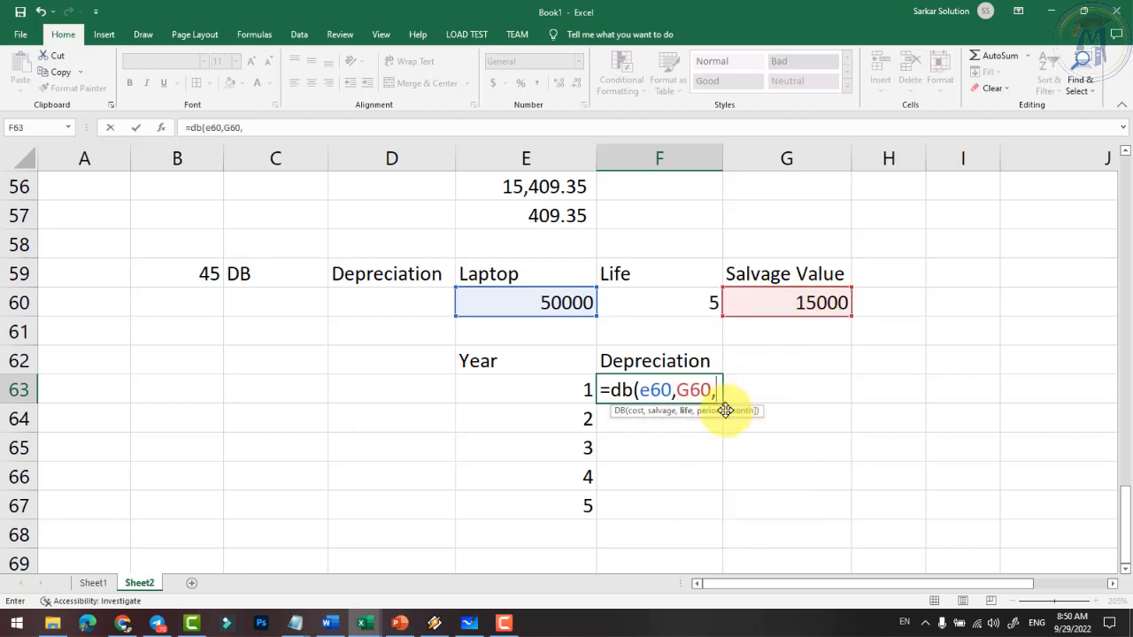
click(699, 307)
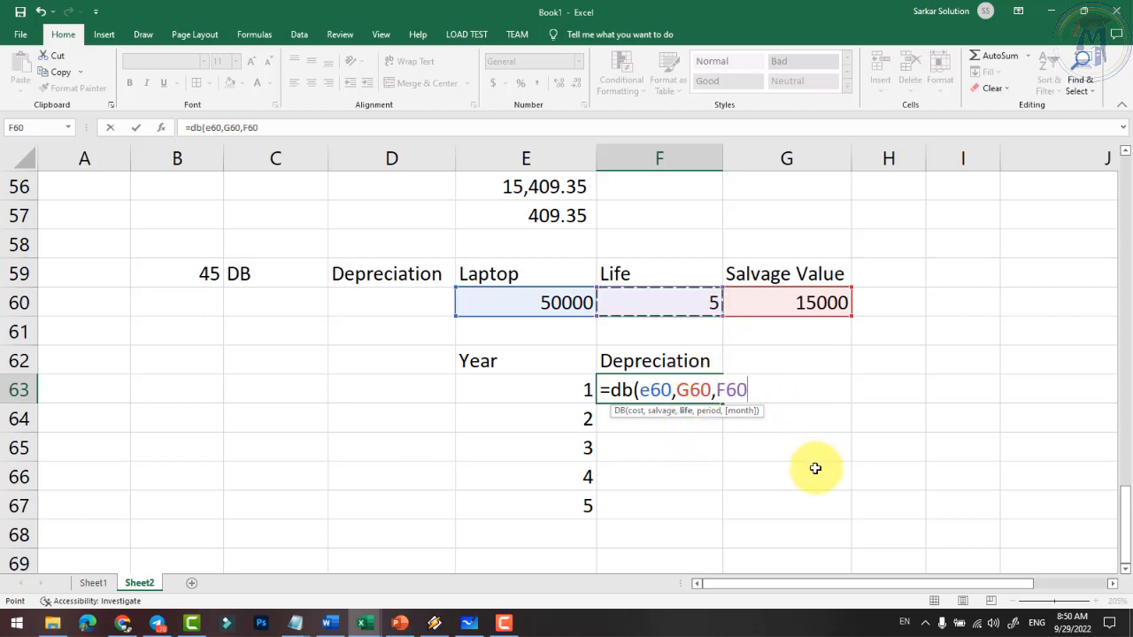
text(,)
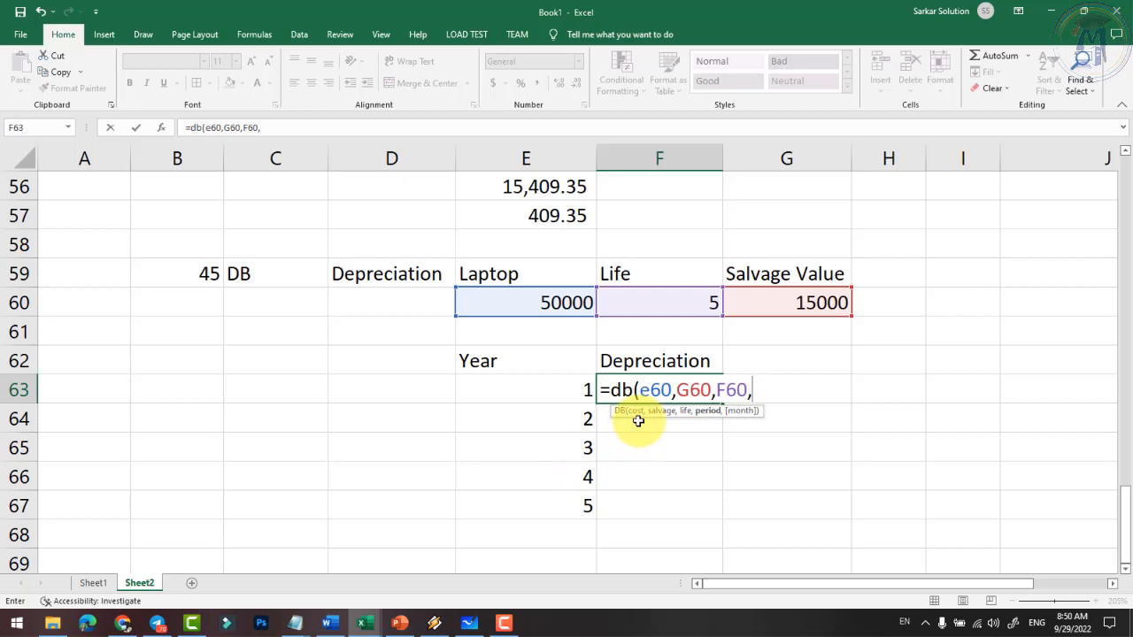
click(554, 391)
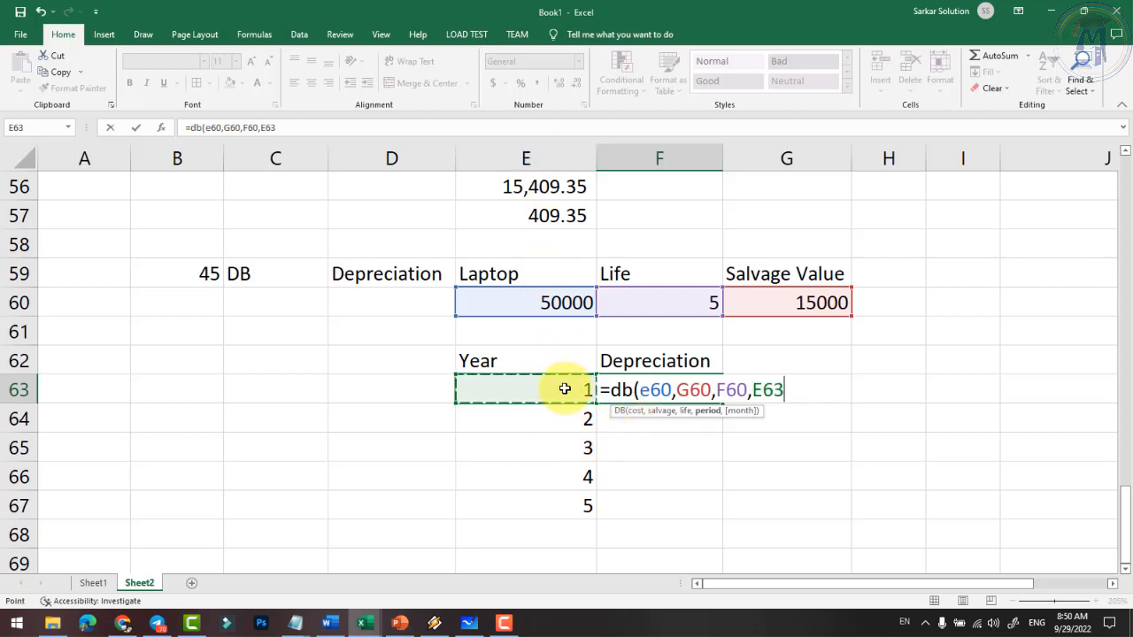
text())
key(Return)
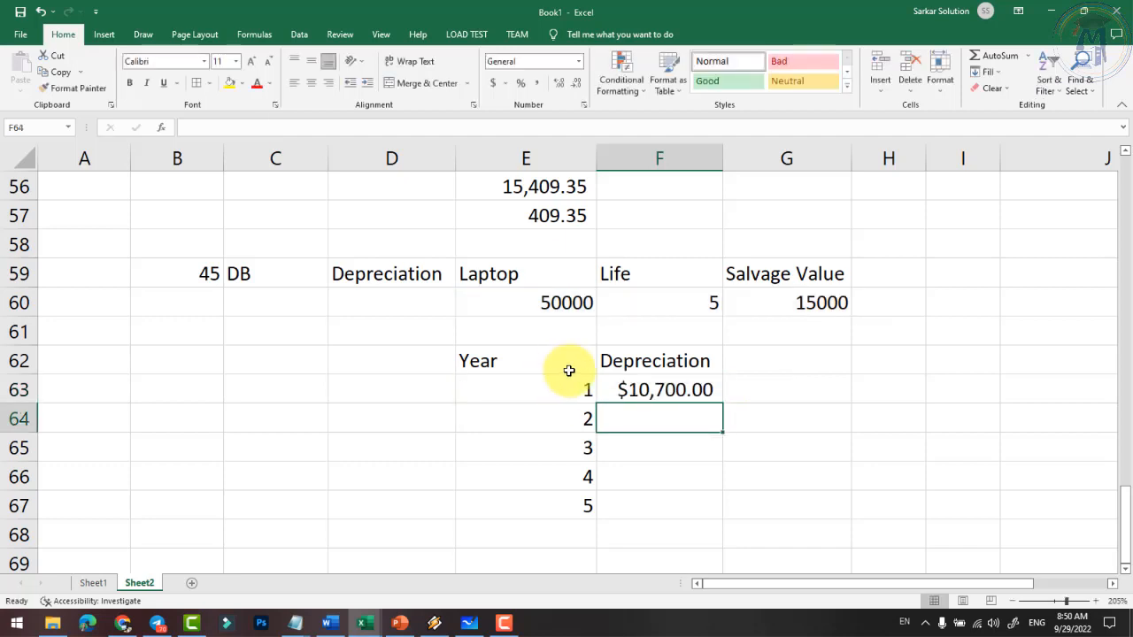
Step: Apply the comma style to the Depreciation cells F63:F67
click(661, 387)
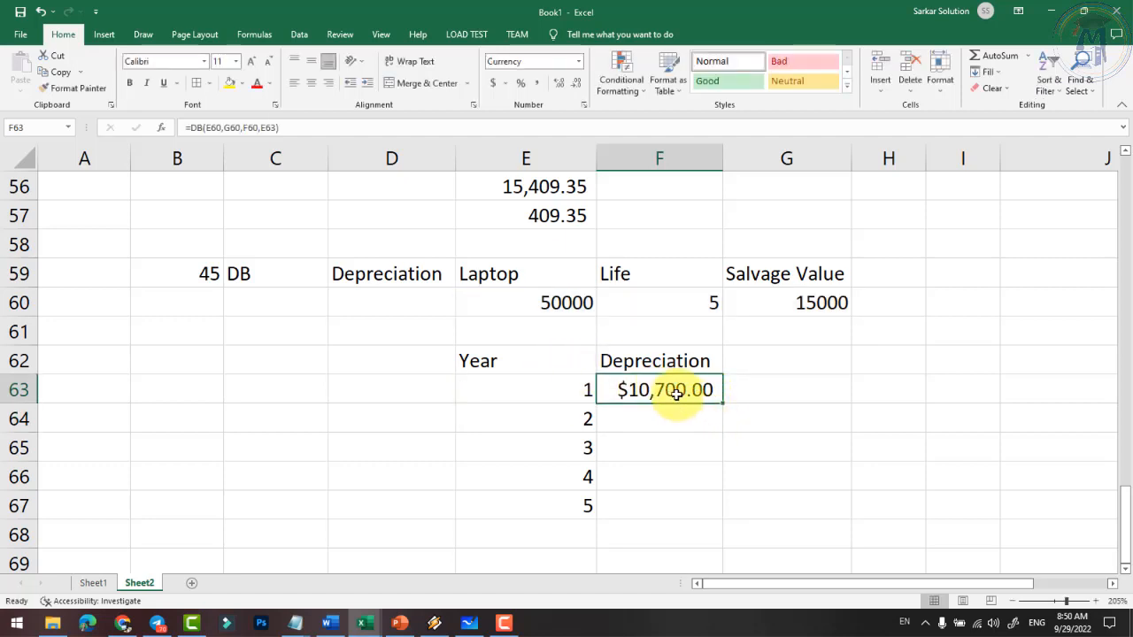
drag(682, 392, 682, 493)
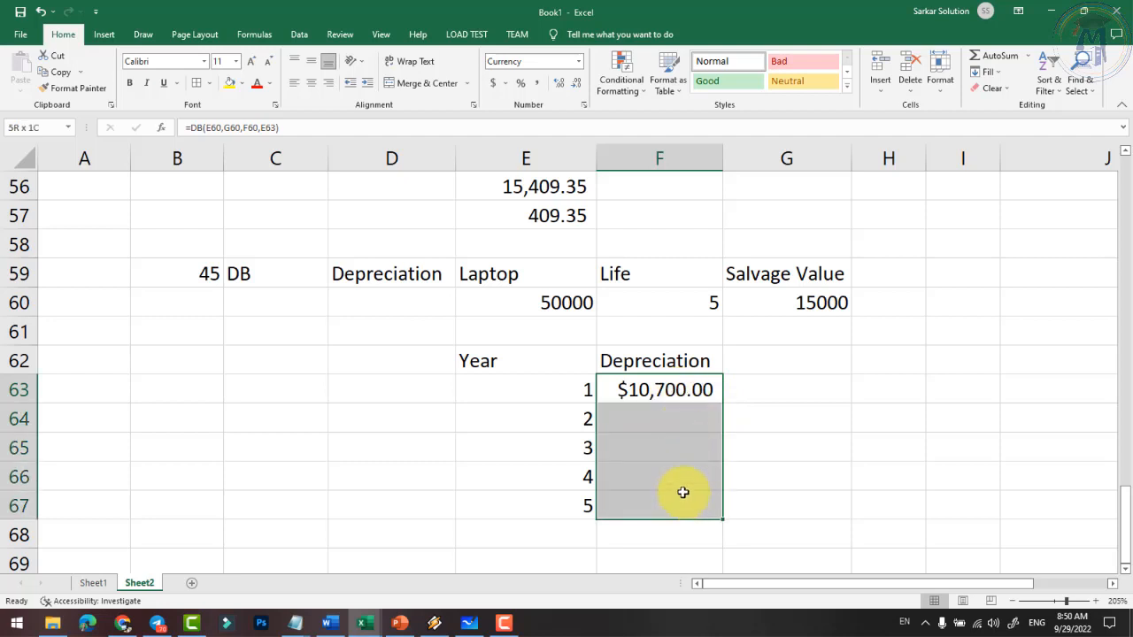
click(536, 86)
click(648, 393)
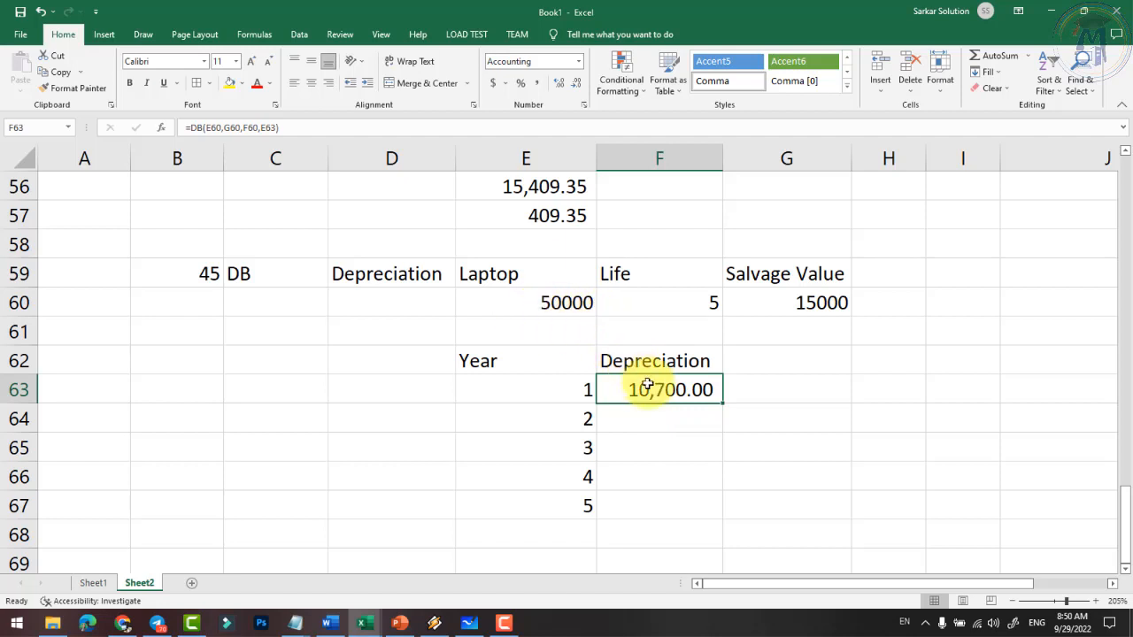
click(649, 423)
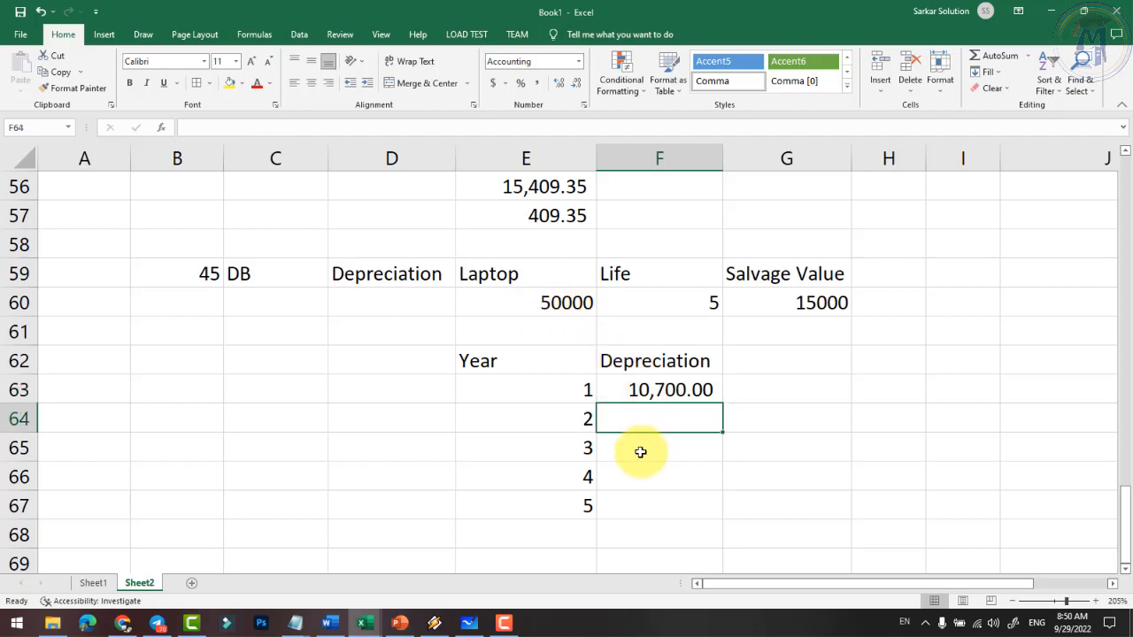
click(642, 449)
click(648, 482)
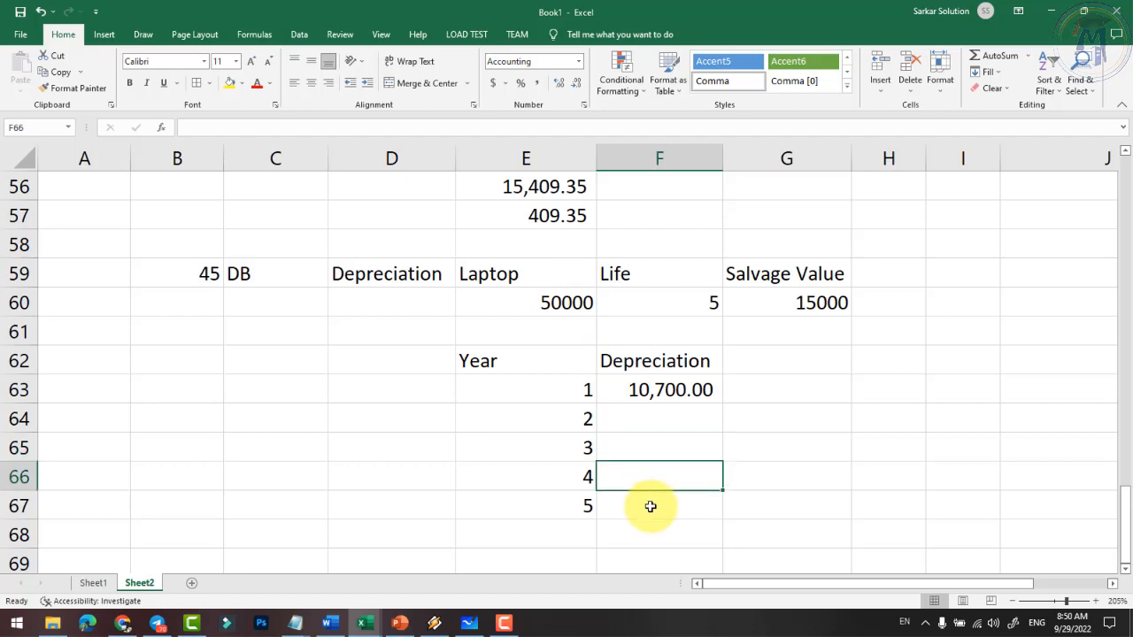
click(653, 504)
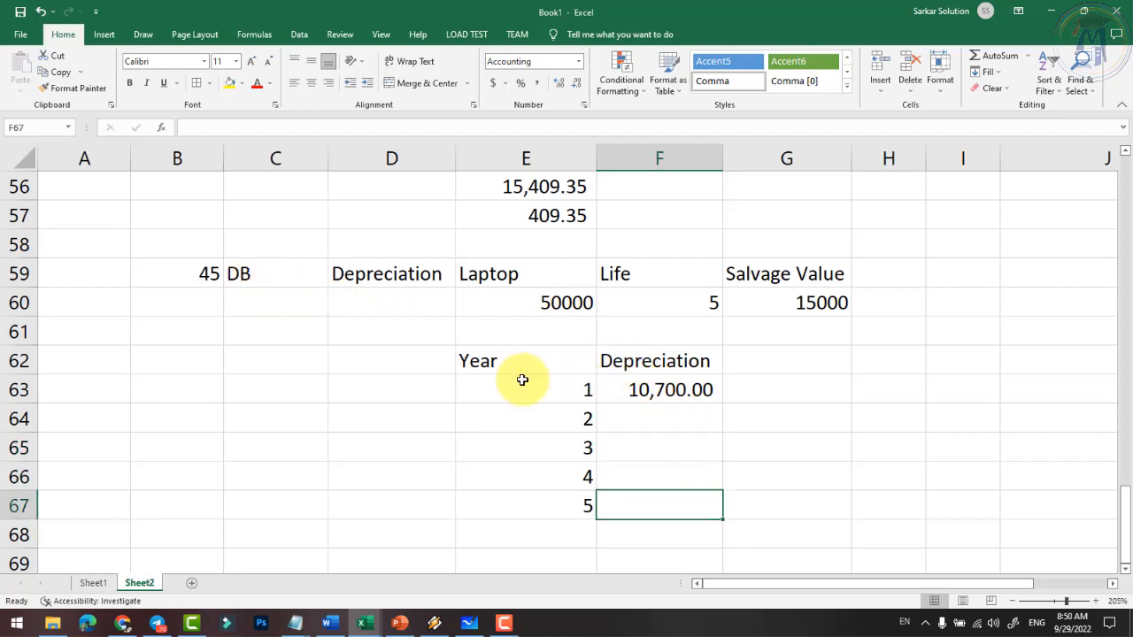
Step: Calculate the year 2 depreciation in F64 with =DB(E60,G60,F60,E64) and format the cell with the comma style
click(686, 412)
text(=)
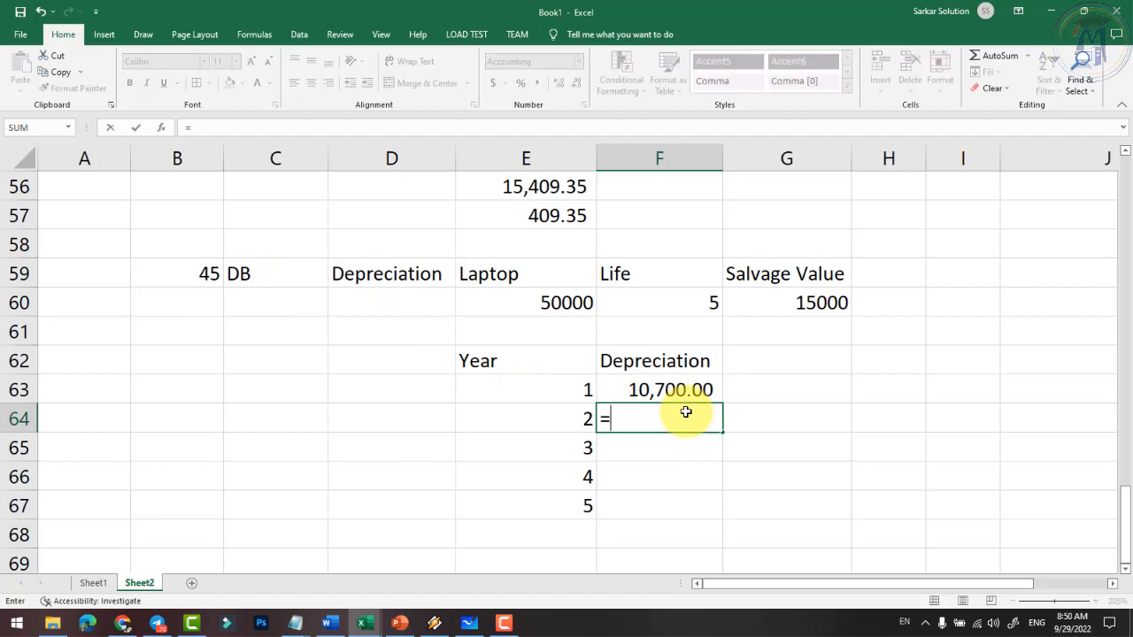
text(db()
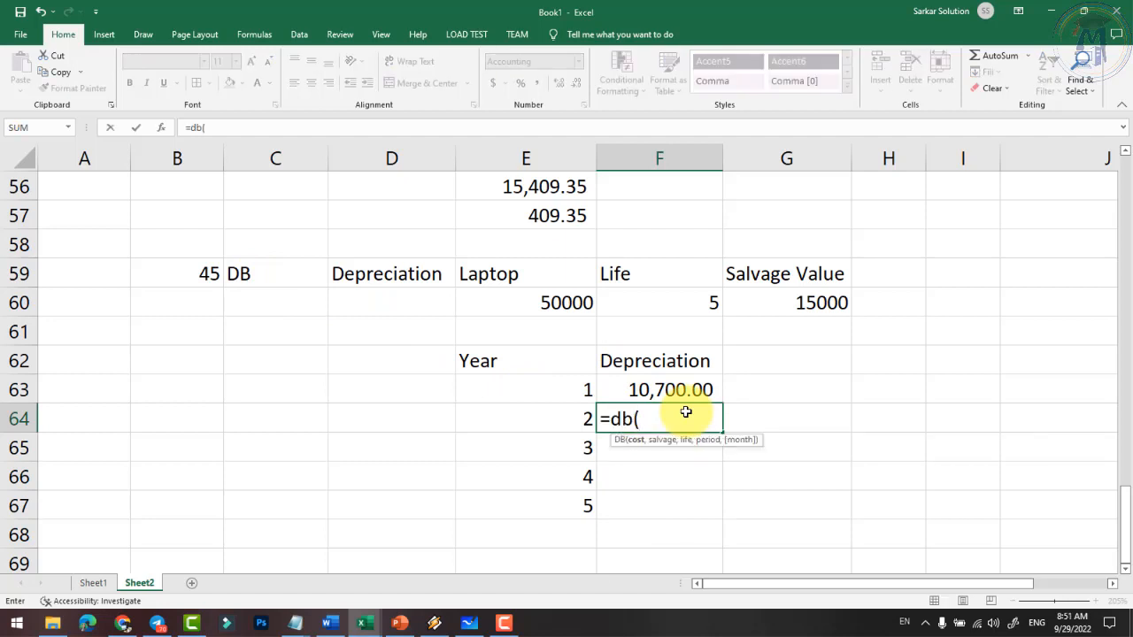
click(523, 301)
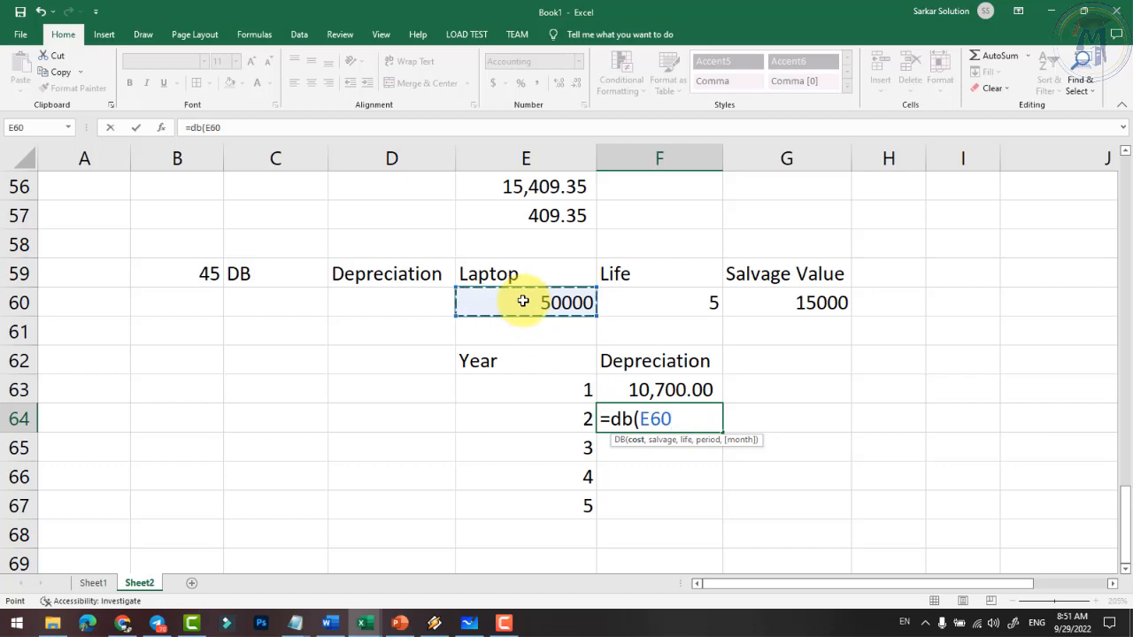
text(,)
click(801, 302)
text(,)
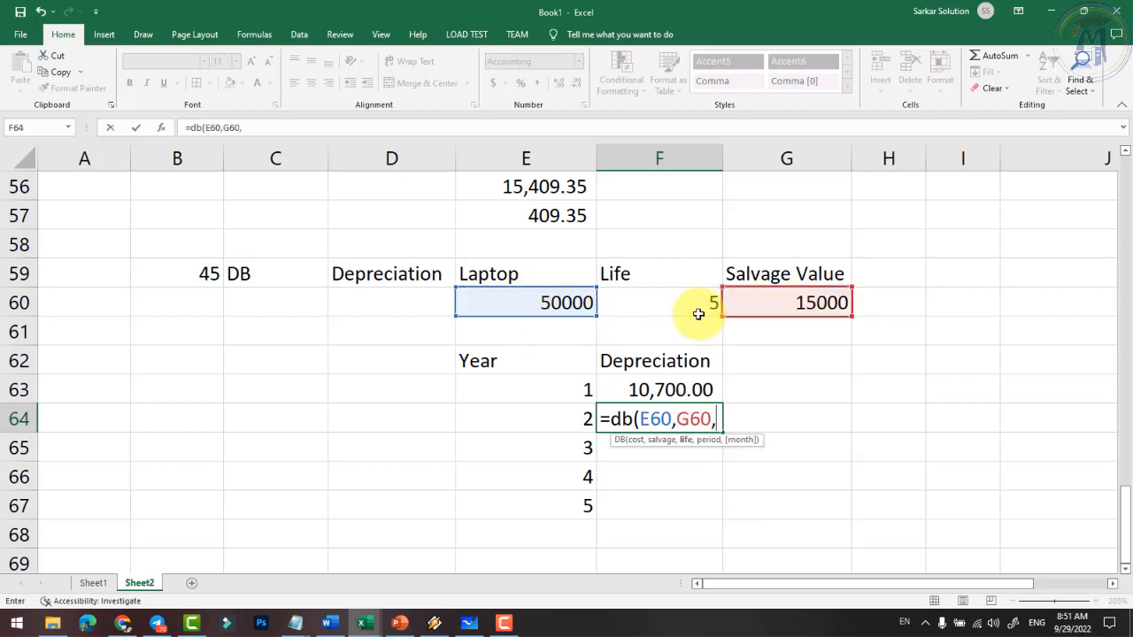
click(676, 307)
text(,)
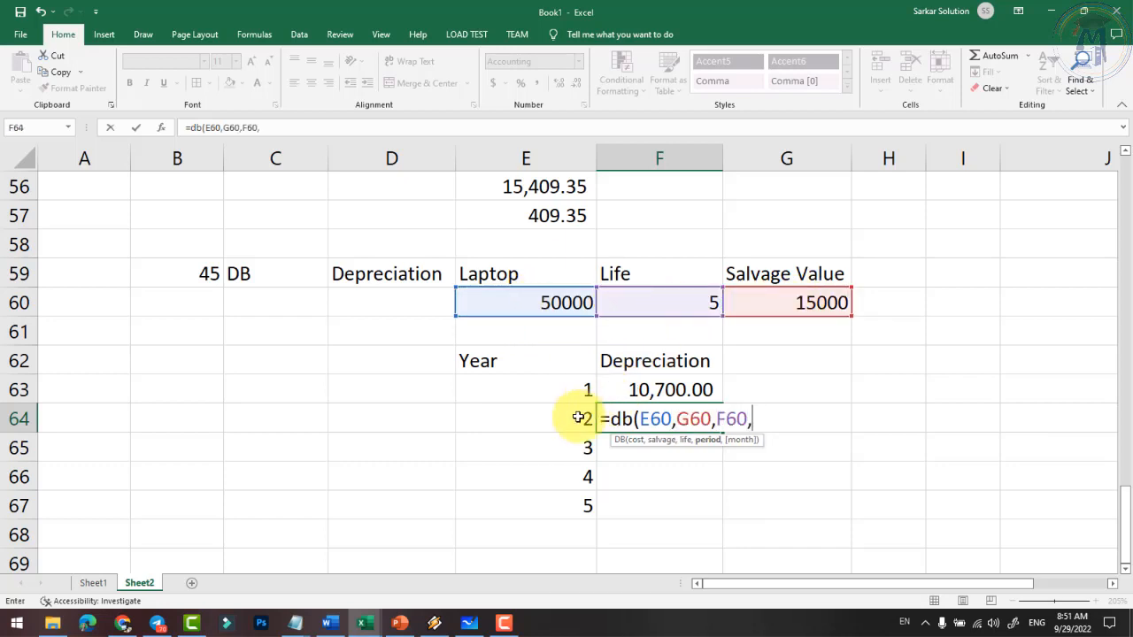
click(576, 418)
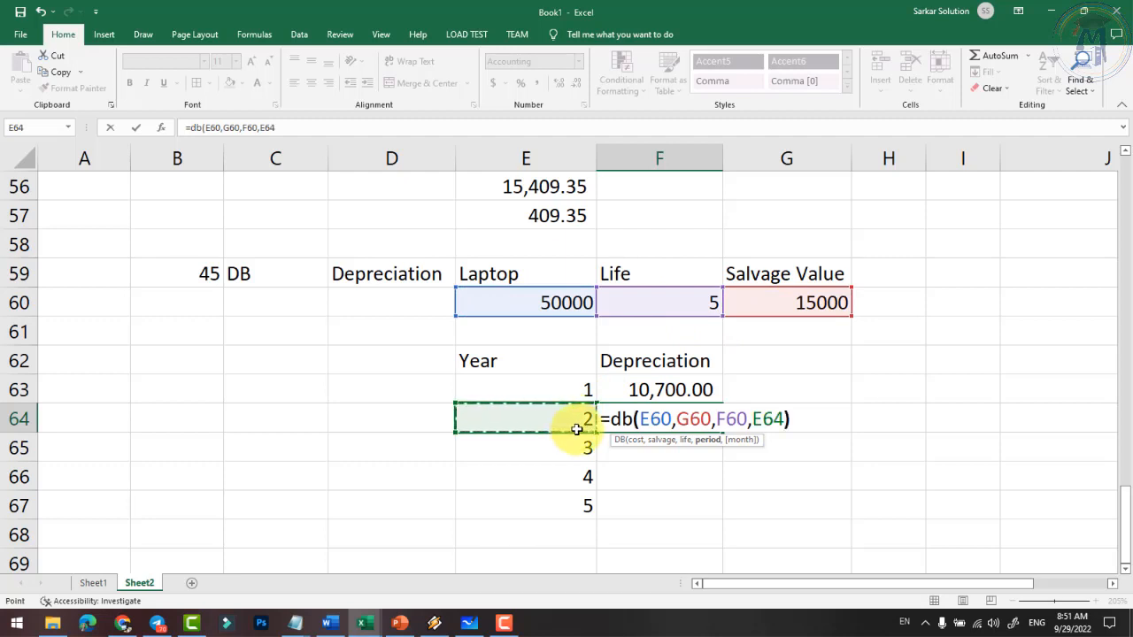
key(Return)
click(653, 423)
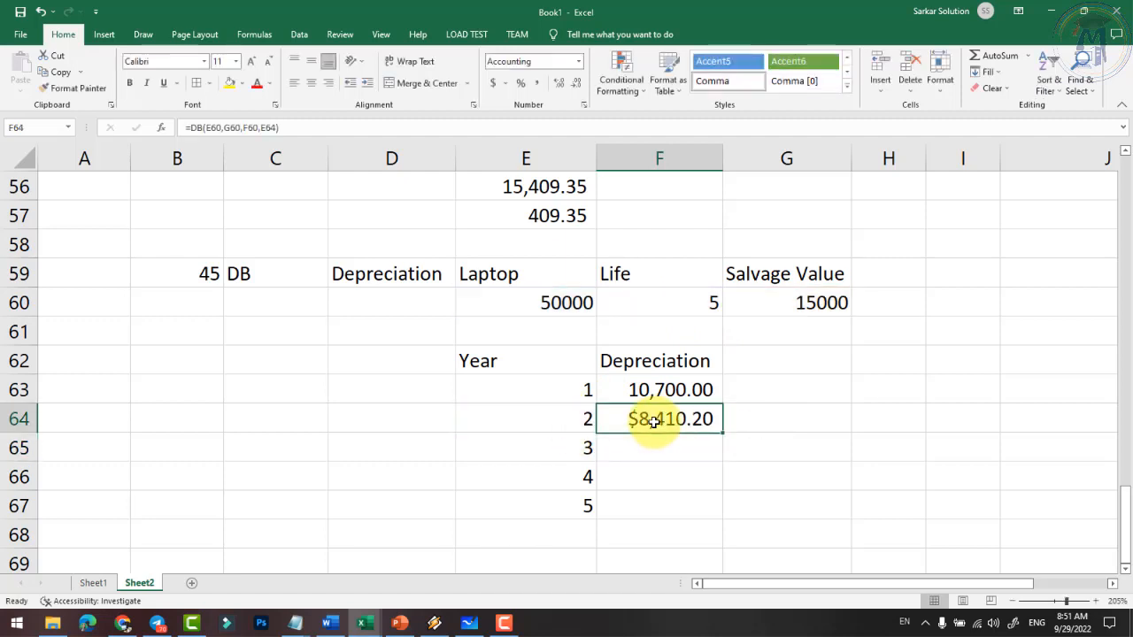
click(539, 85)
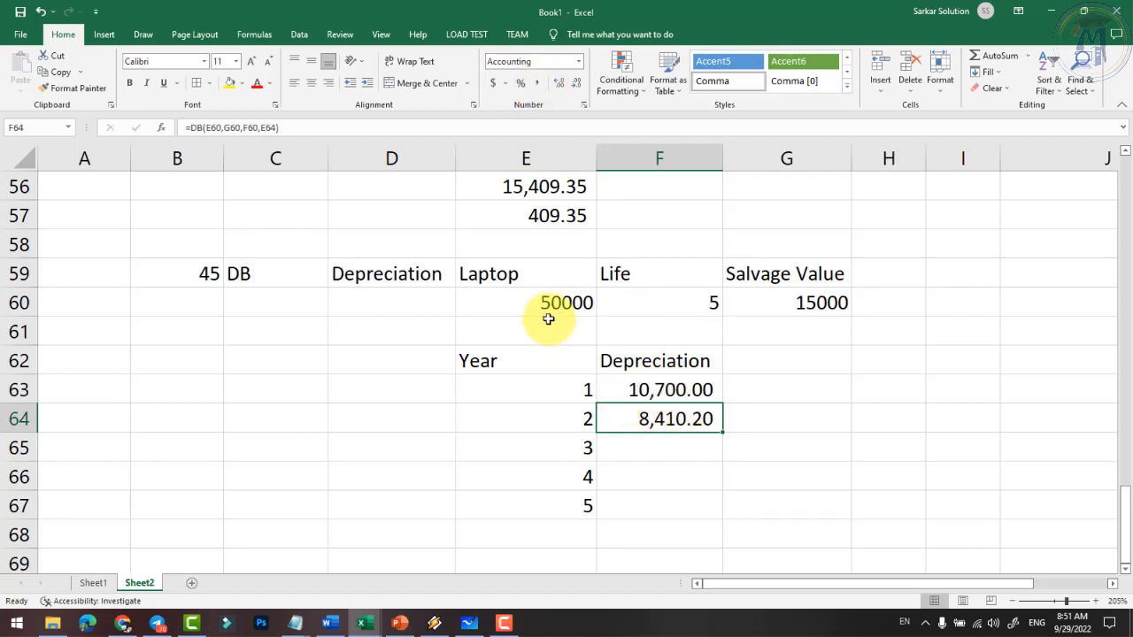
Step: Calculate the year 3 depreciation in F65 with =DB(E60,G60,F60,E65) and format the cell with the comma style
click(659, 450)
text(=)
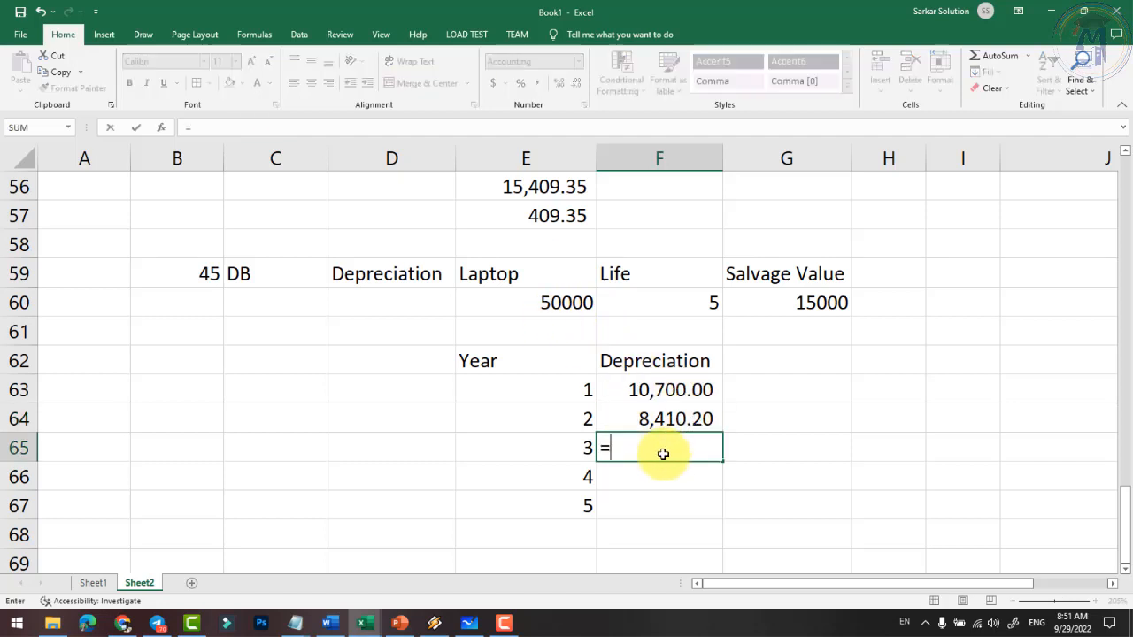
text(db()
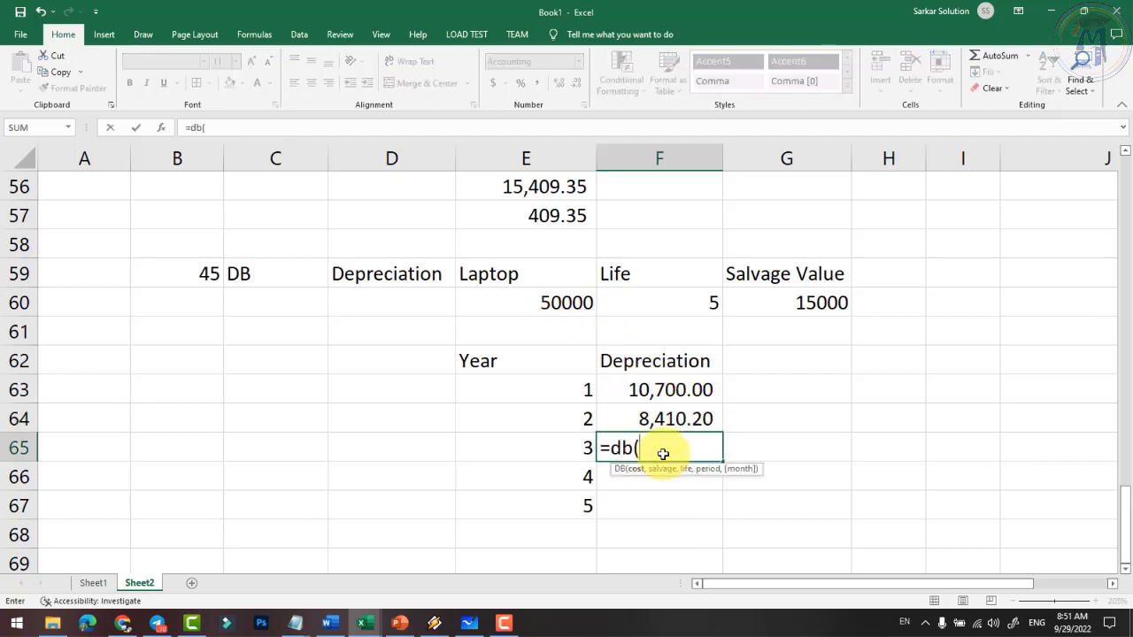
click(568, 305)
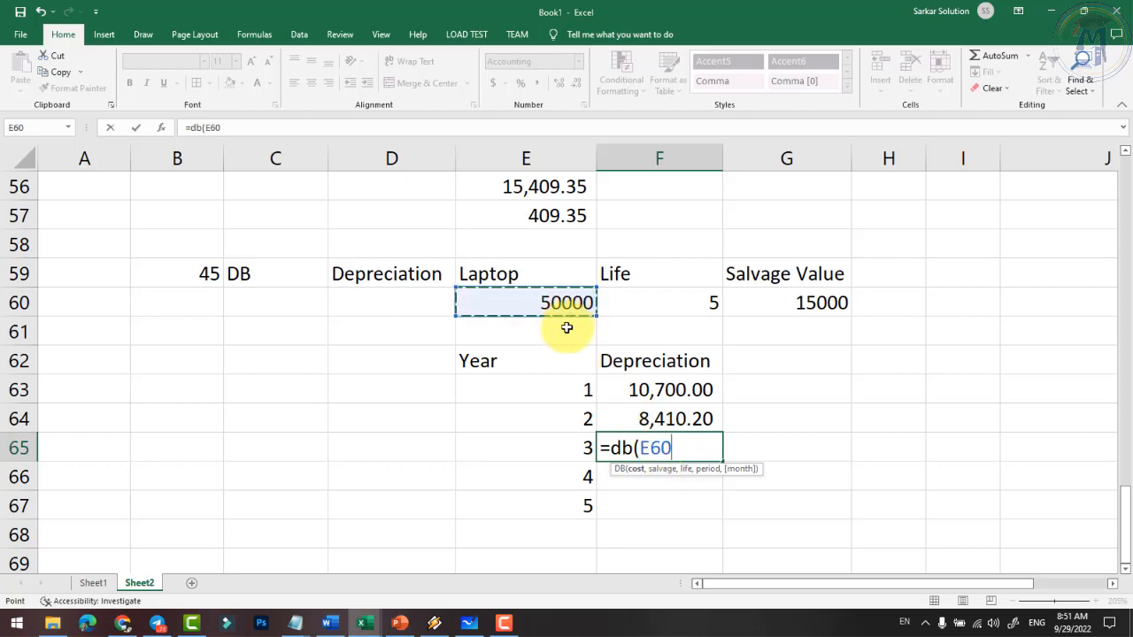
text(,)
click(823, 305)
text(,)
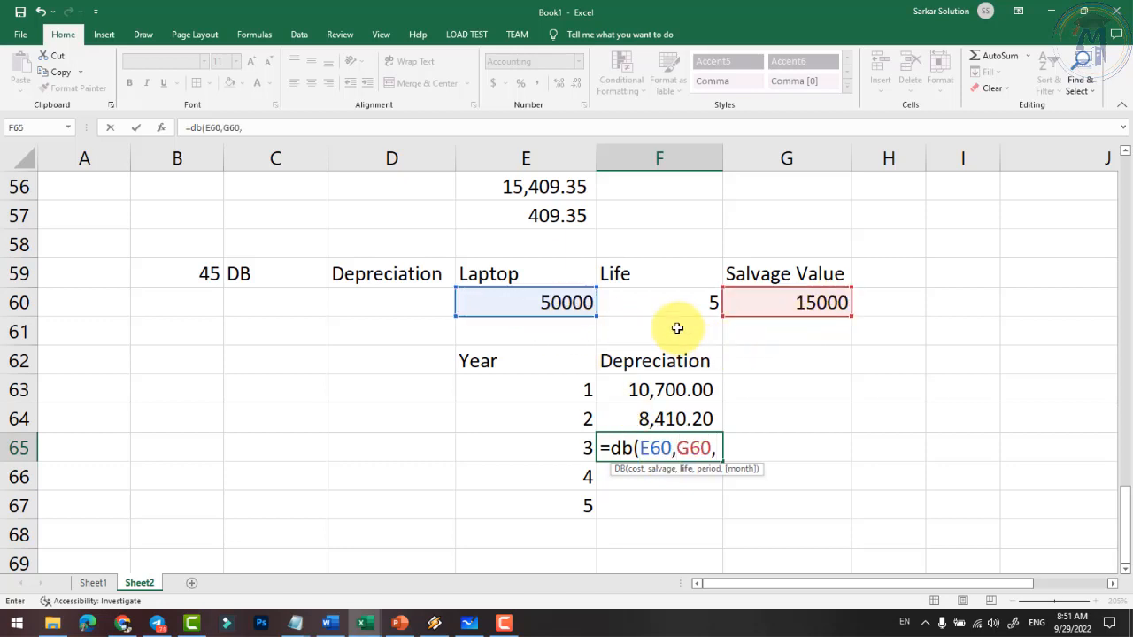
click(668, 302)
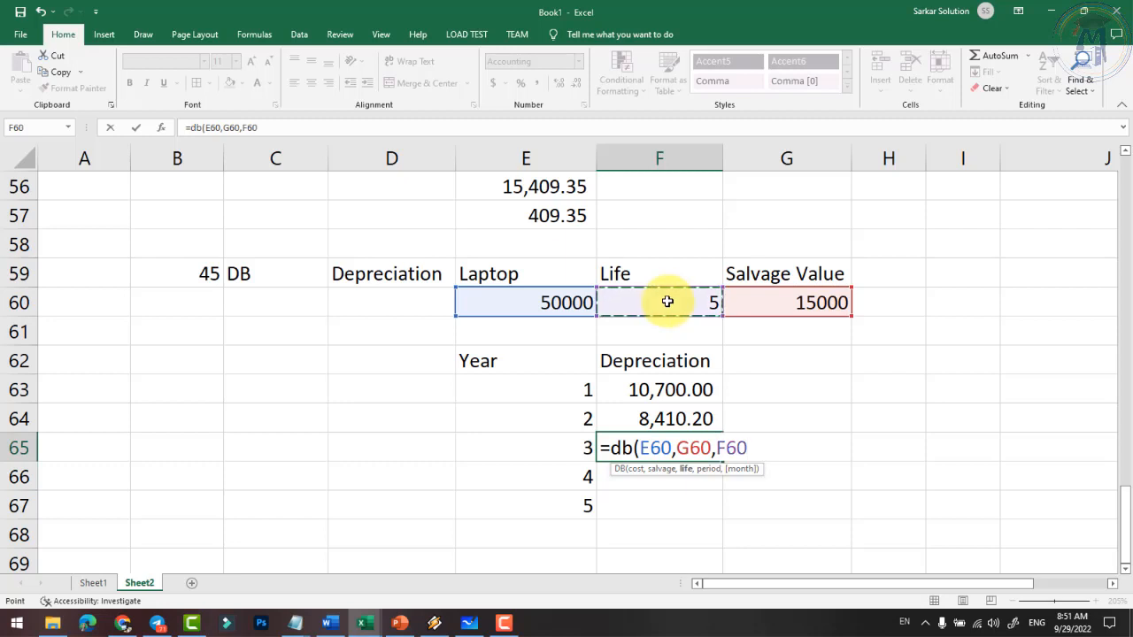
text(,)
click(574, 448)
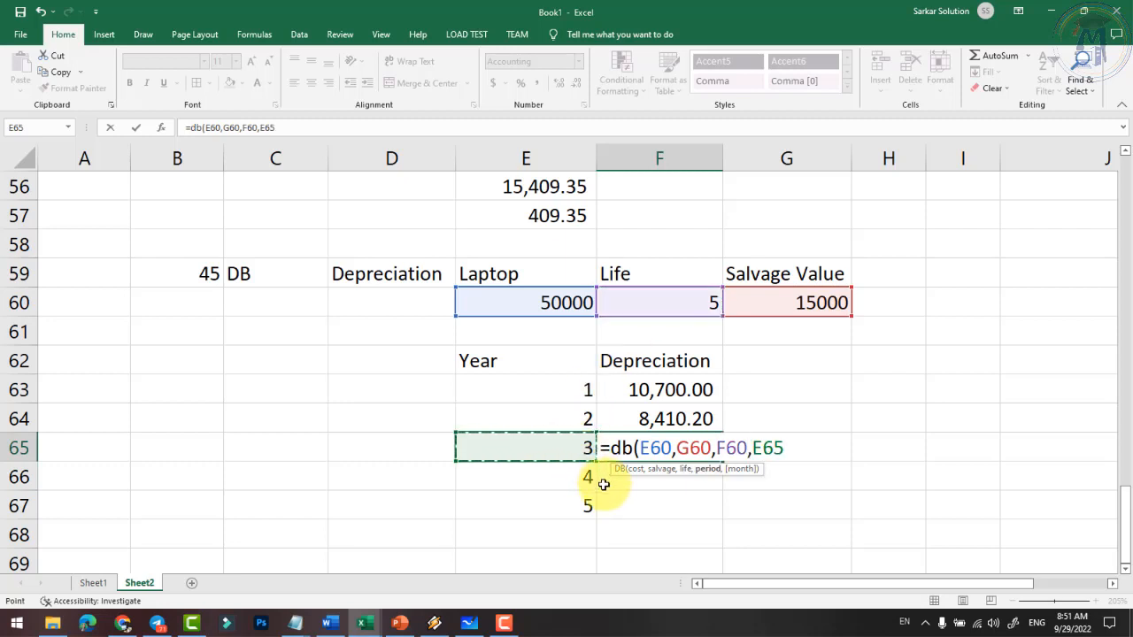
text())
key(Return)
click(609, 449)
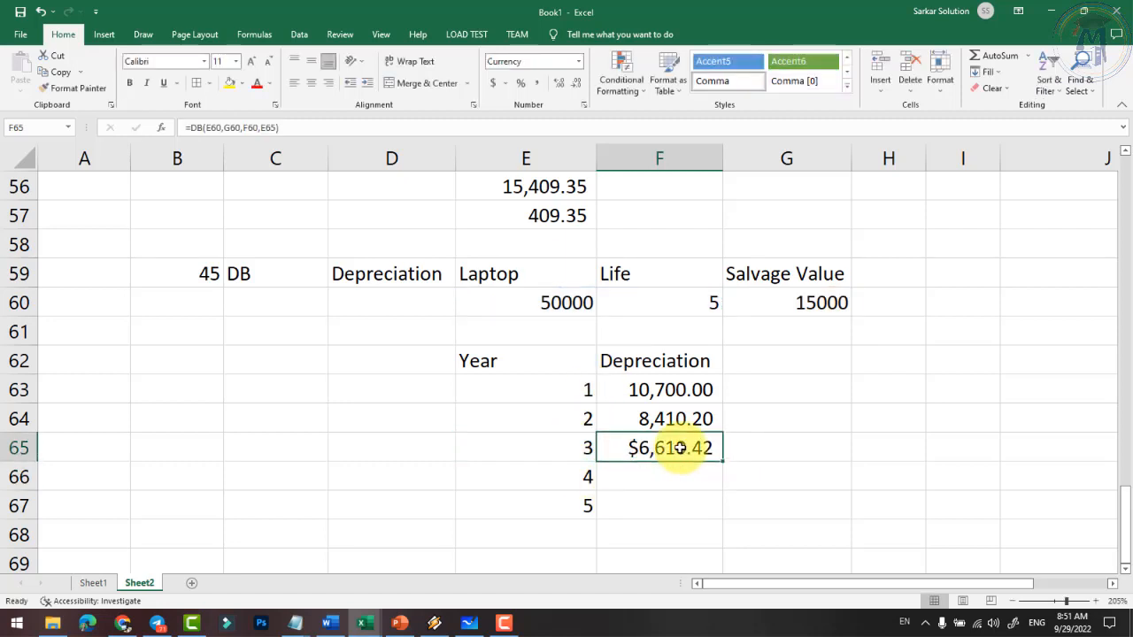
click(535, 84)
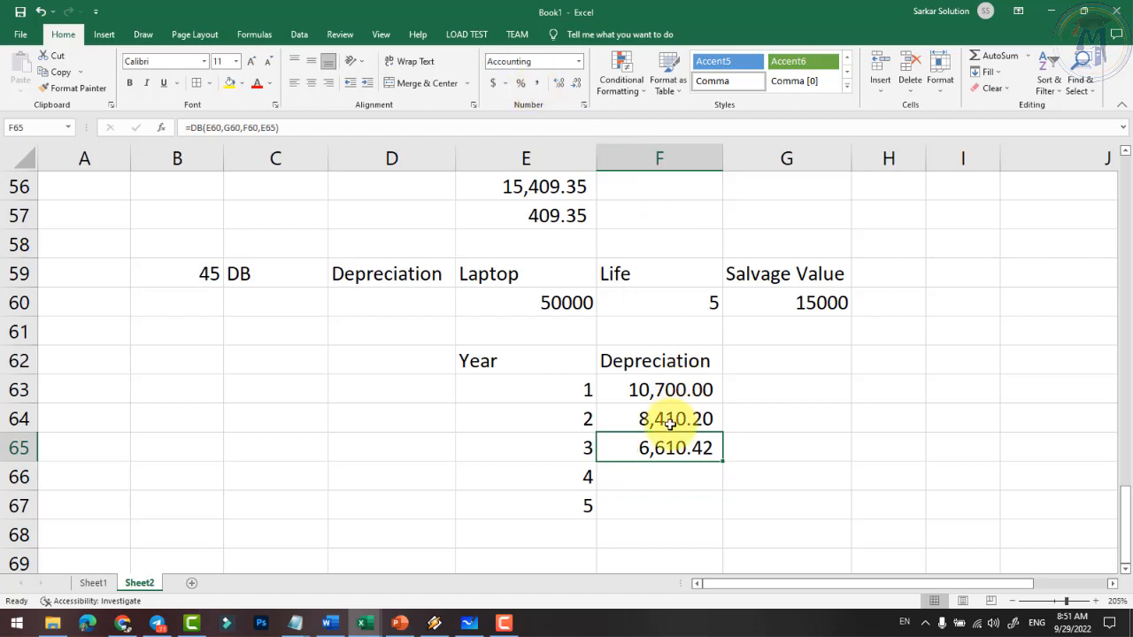
Step: Calculate the year 4 depreciation in F66 with the formula =DB(E60,G60,F60,E66)
click(657, 483)
text(=db()
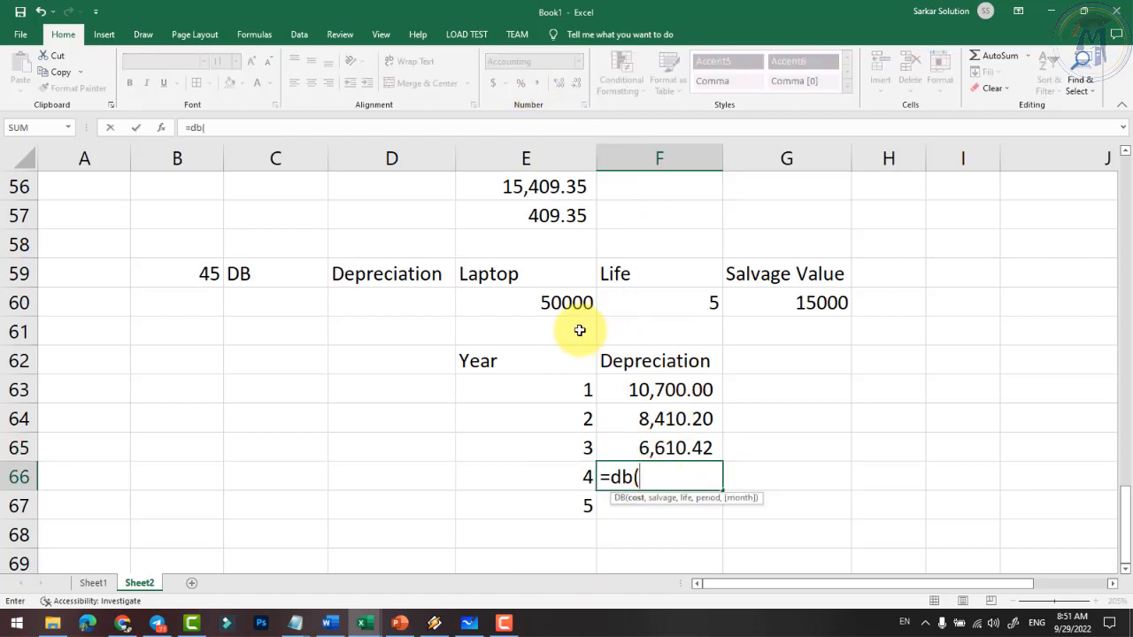
click(551, 304)
text(,)
click(787, 302)
text(,)
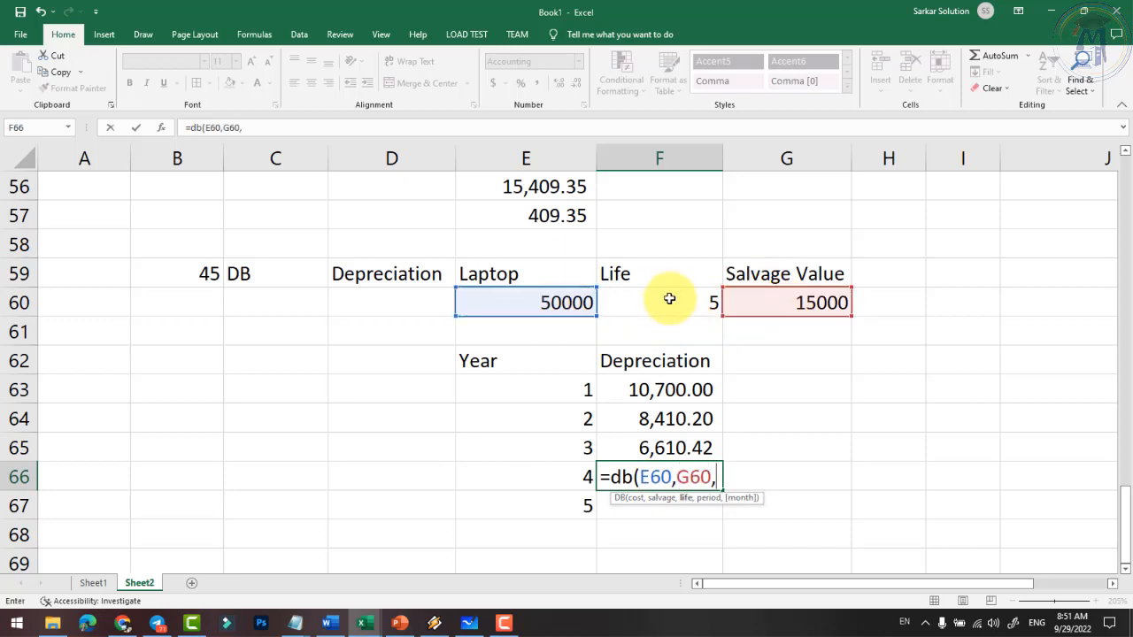
click(668, 301)
text(,)
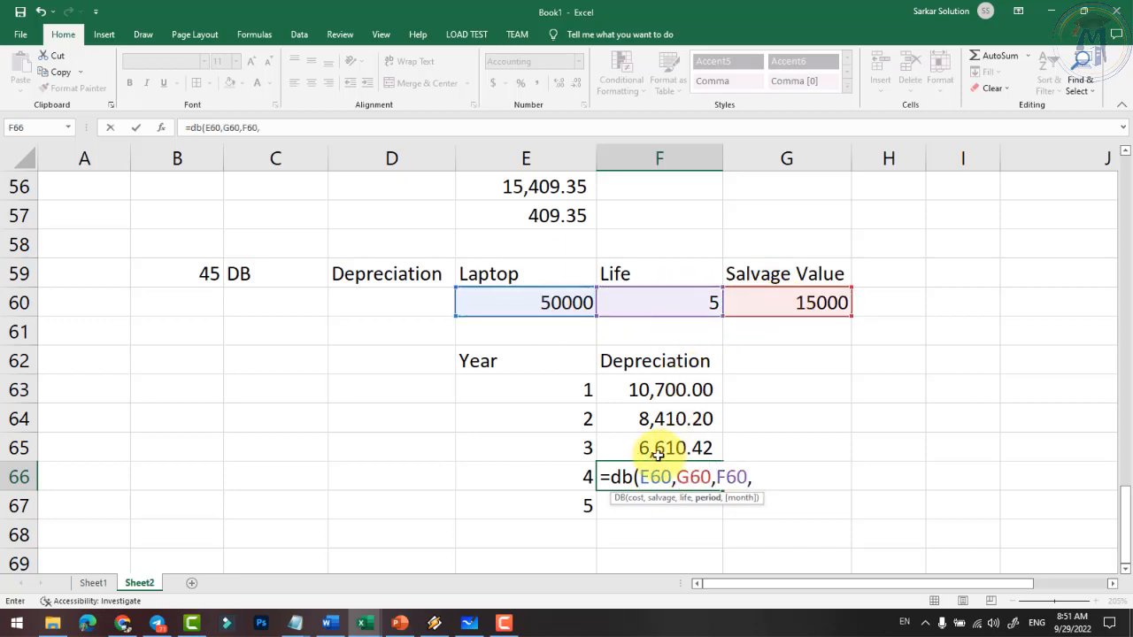
click(574, 477)
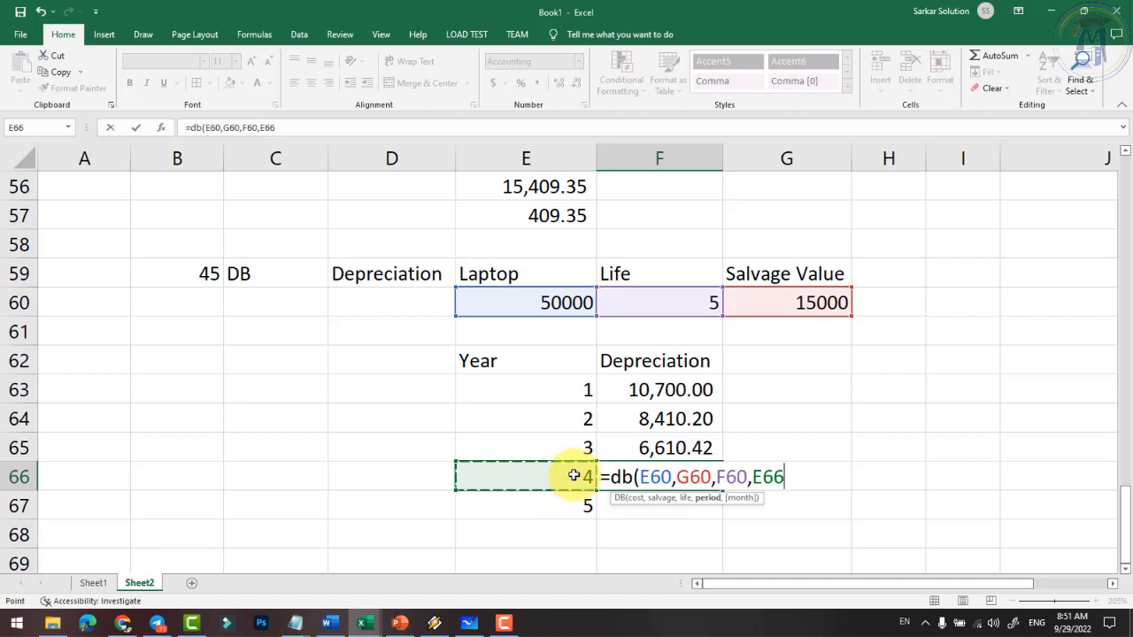
text())
key(Return)
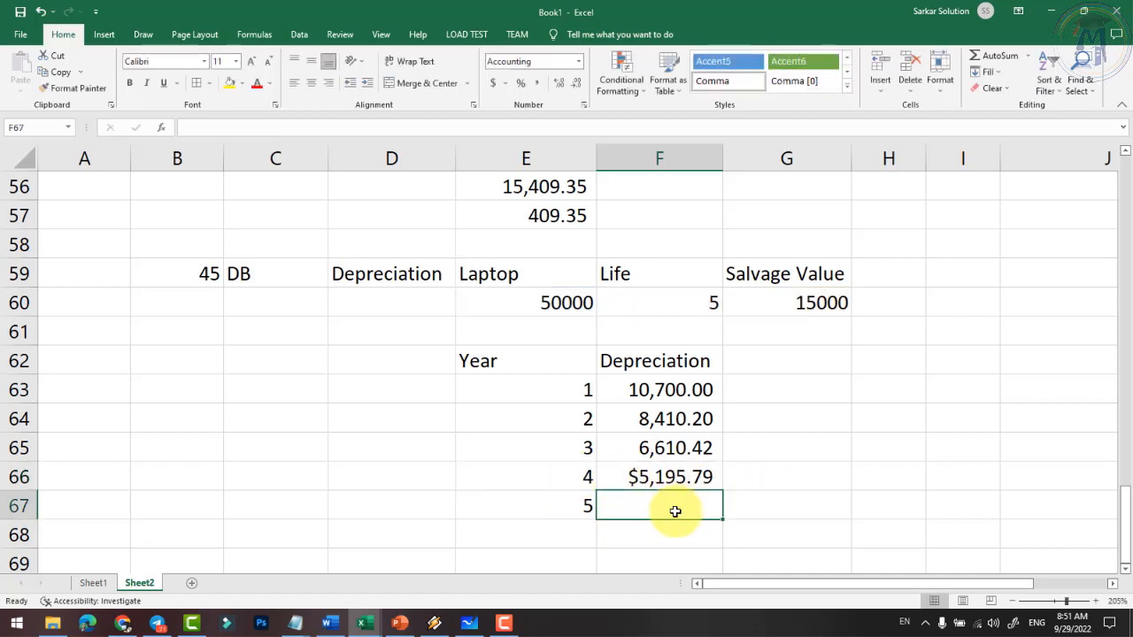
Step: Calculate the year 5 depreciation in F67 with =DB(E60,G60,F60,E67) and apply the comma style to F66:F67
text(=db)
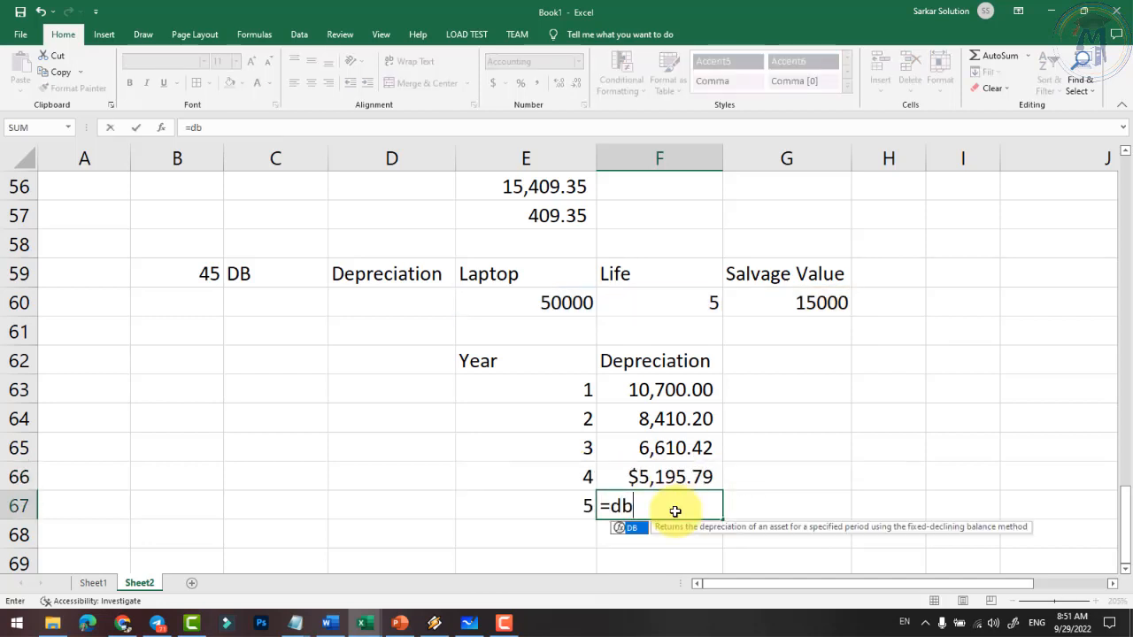
text(()
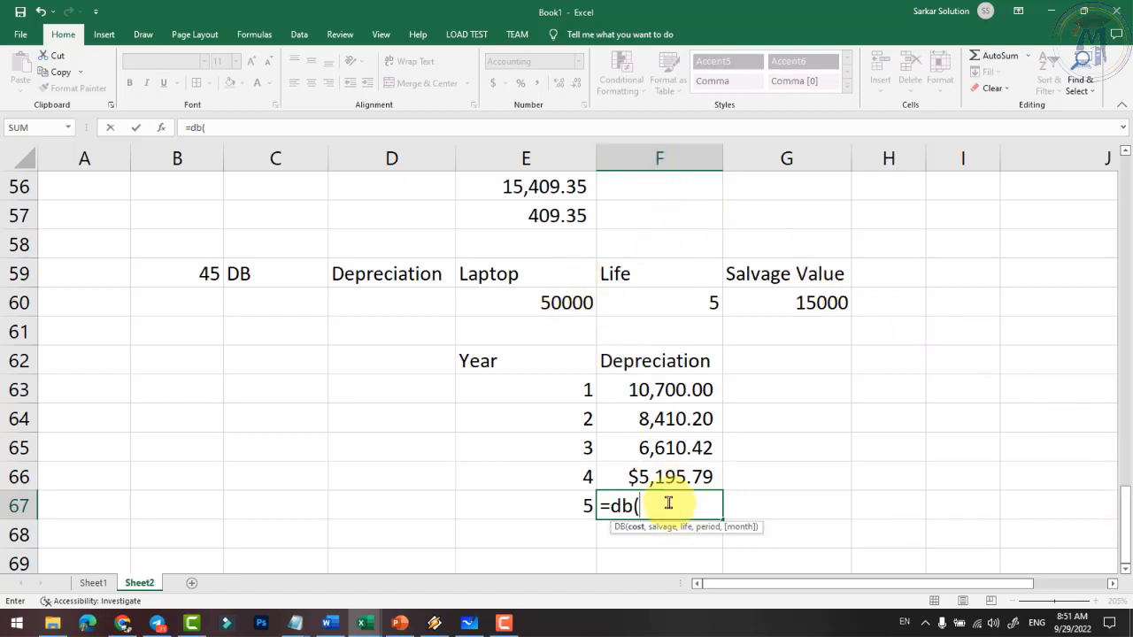
click(550, 306)
text(,)
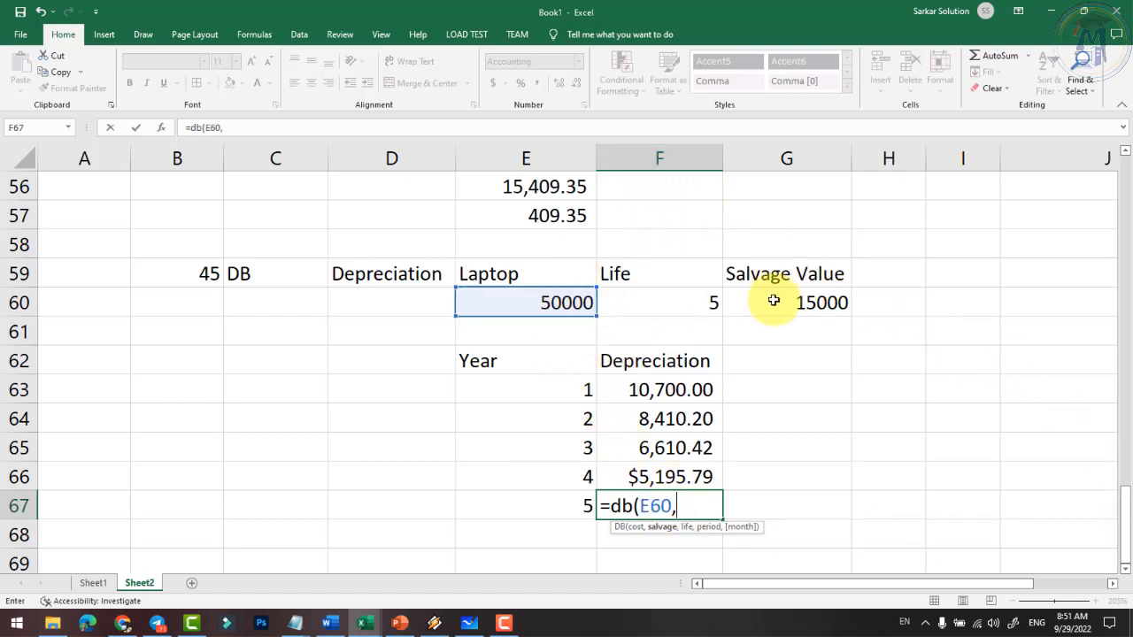
click(773, 298)
text(,)
click(665, 304)
text(,)
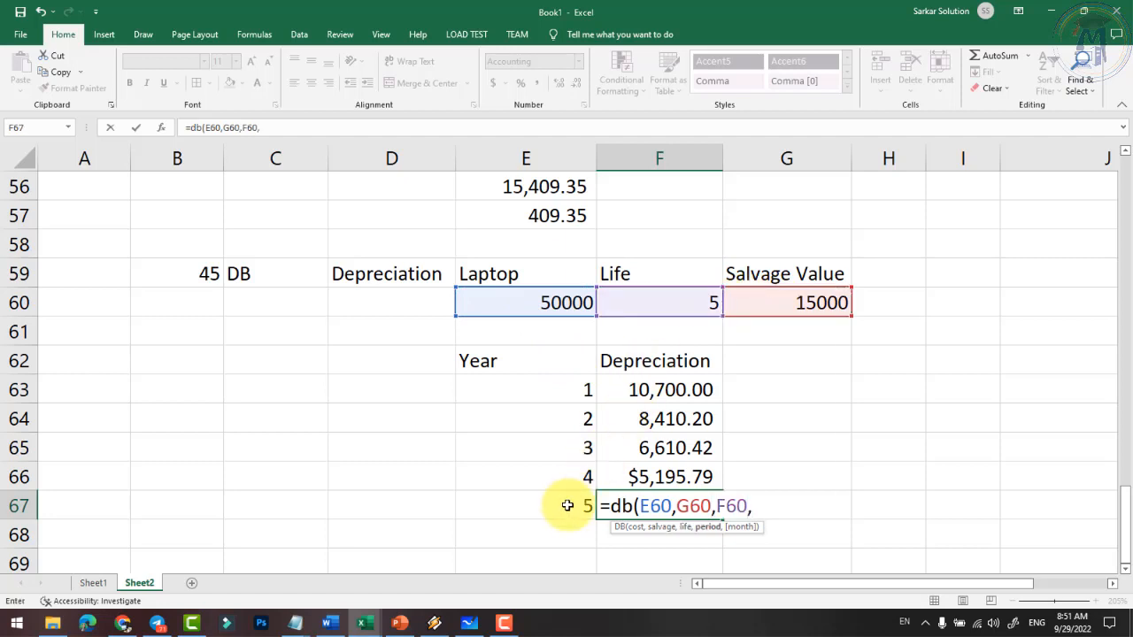
click(567, 506)
text())
key(Return)
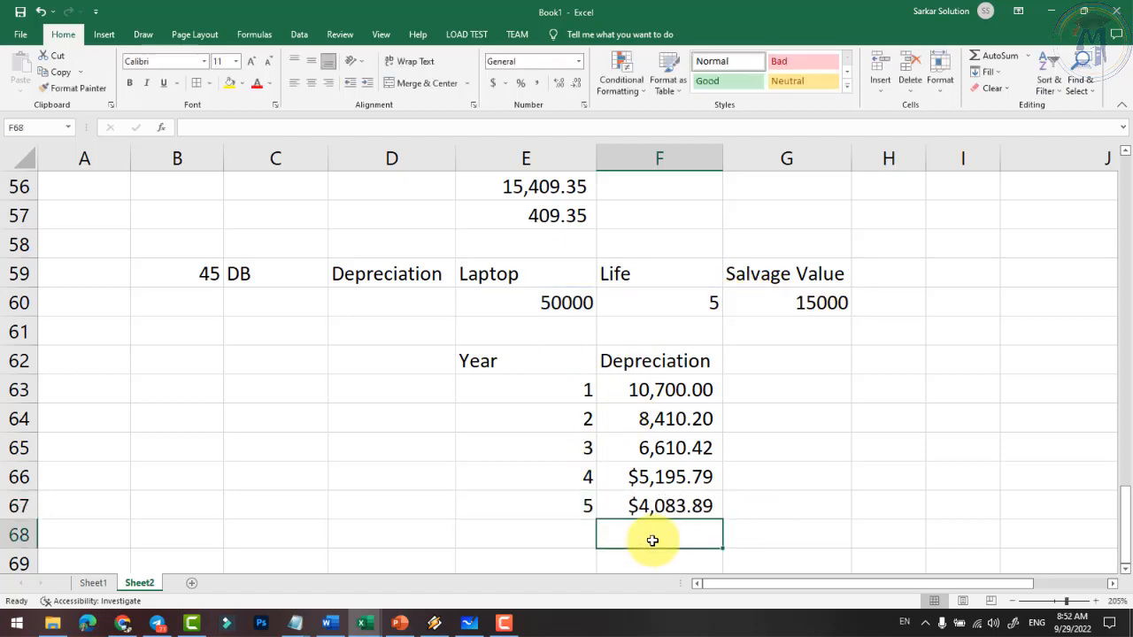
drag(678, 481, 682, 517)
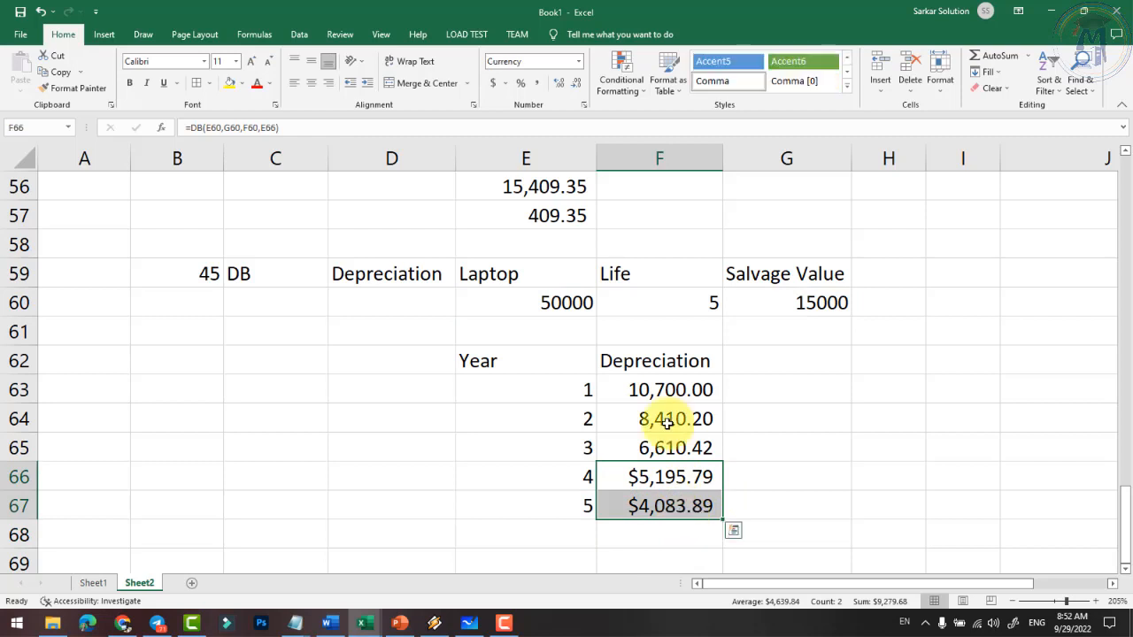
click(536, 84)
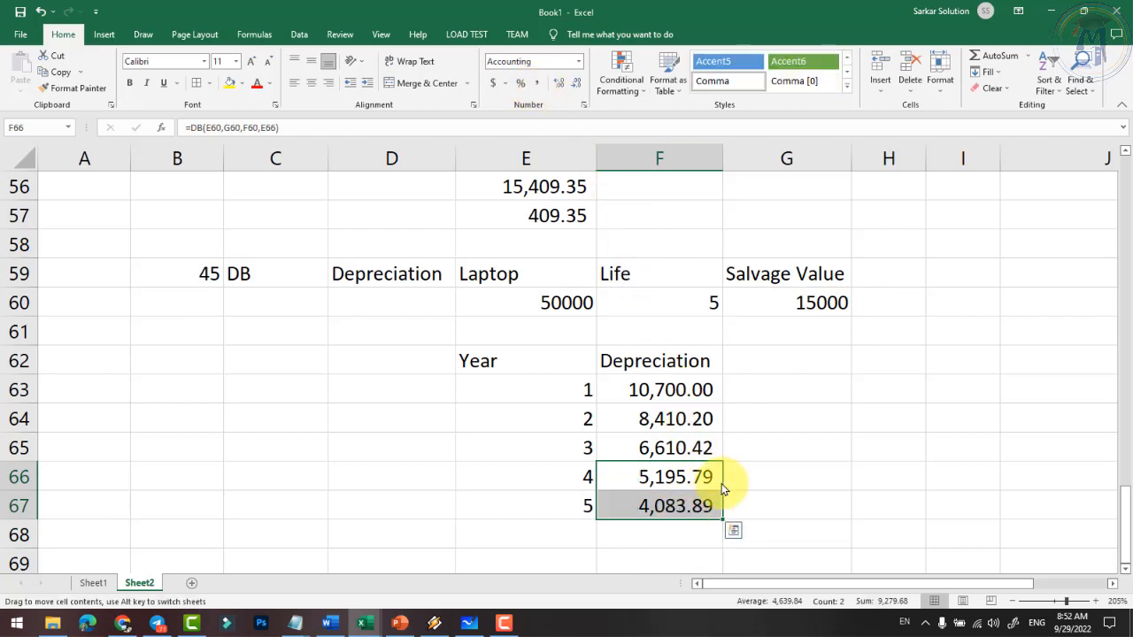
Step: Total the five yearly depreciation amounts in F68 with =SUM(F63:F67)
drag(666, 394, 682, 502)
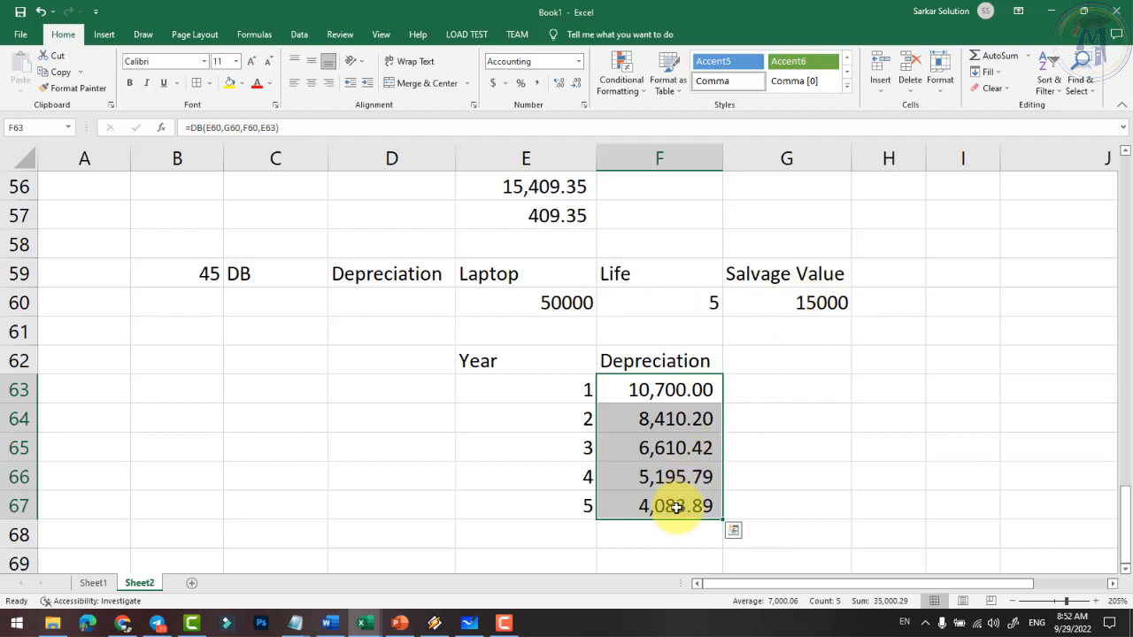
click(676, 535)
key(alt+equal)
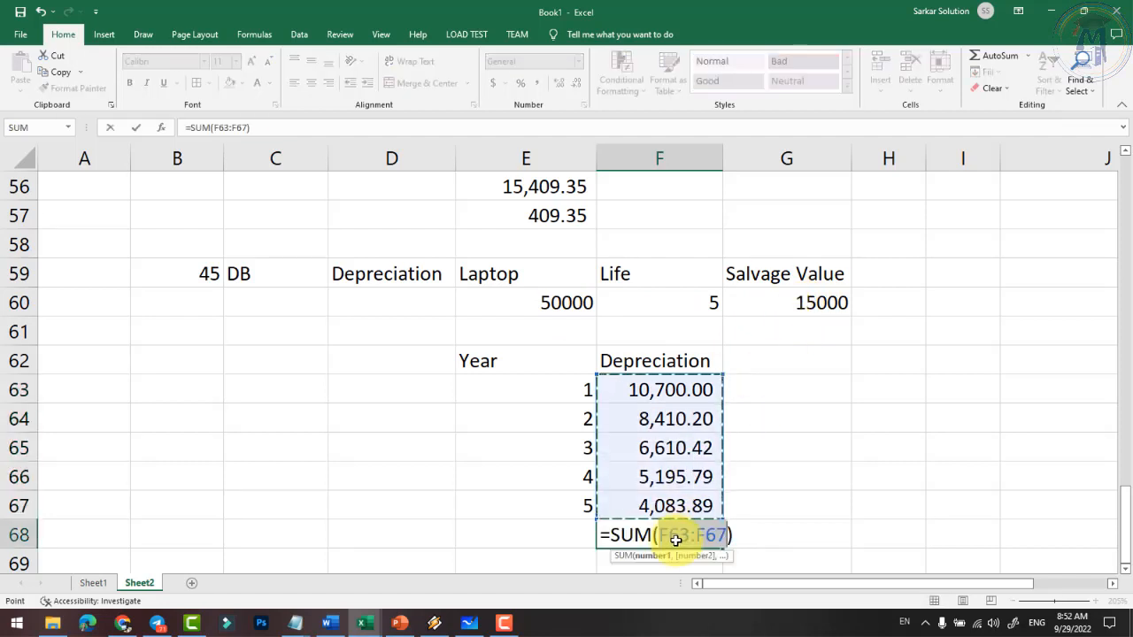
key(Return)
click(682, 514)
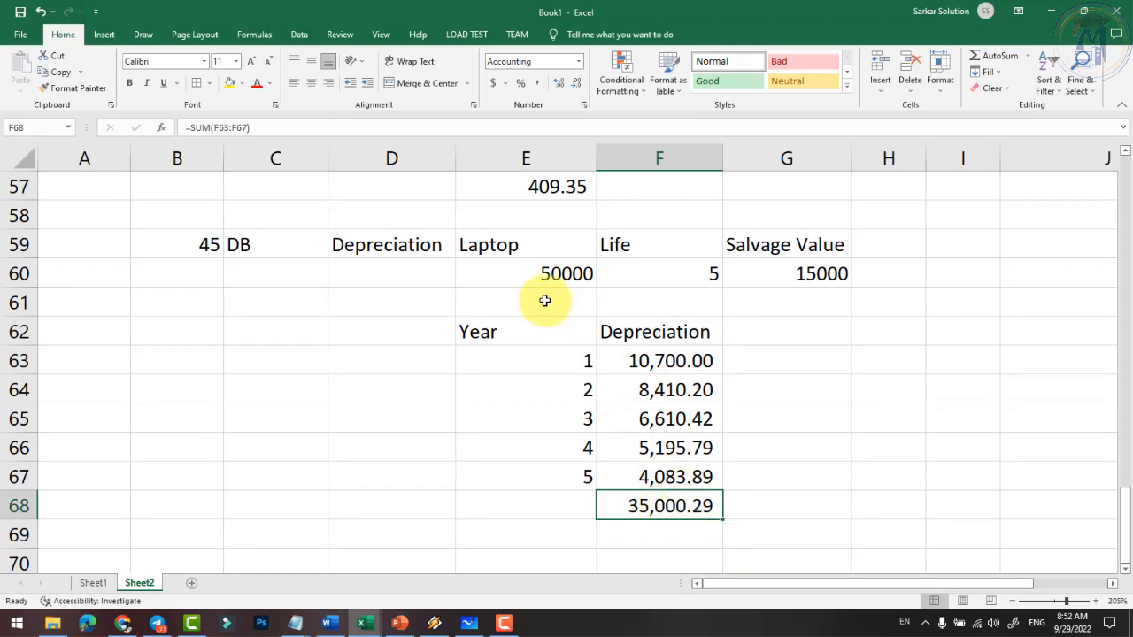
Step: Compare the laptop's cost, life and salvage value in row 60 with the total depreciation in F68
click(820, 280)
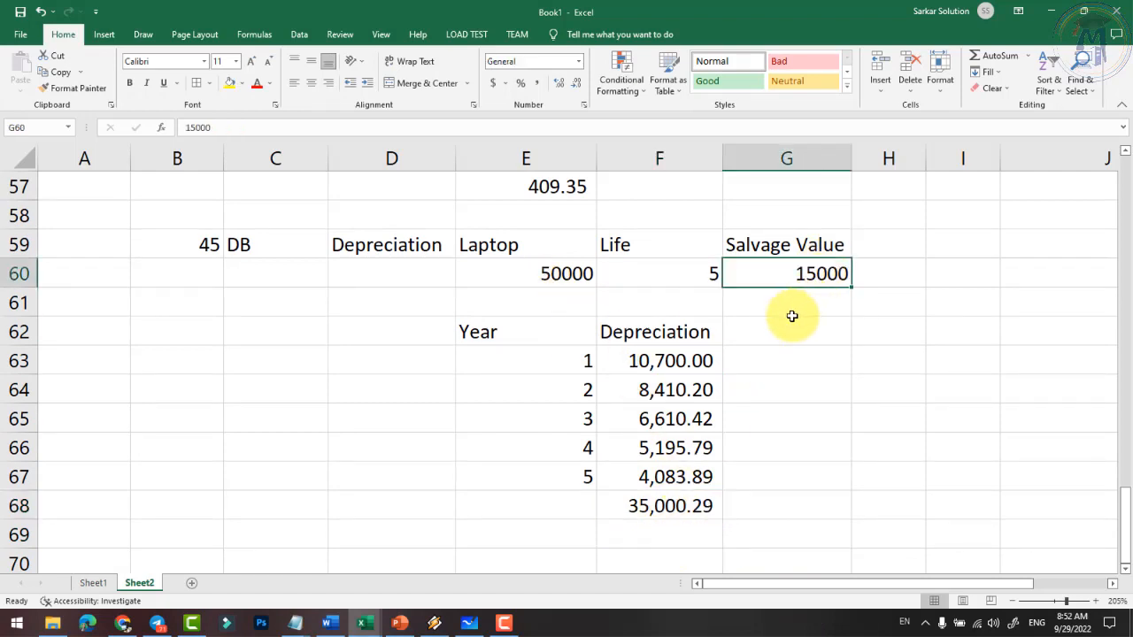
click(563, 278)
click(792, 274)
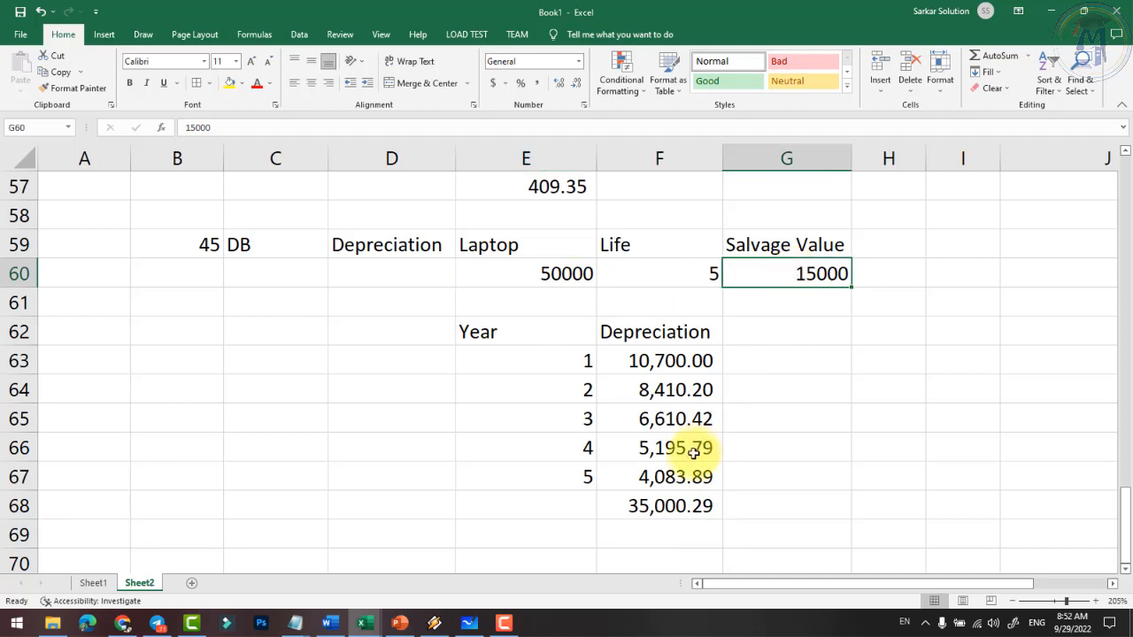
click(665, 513)
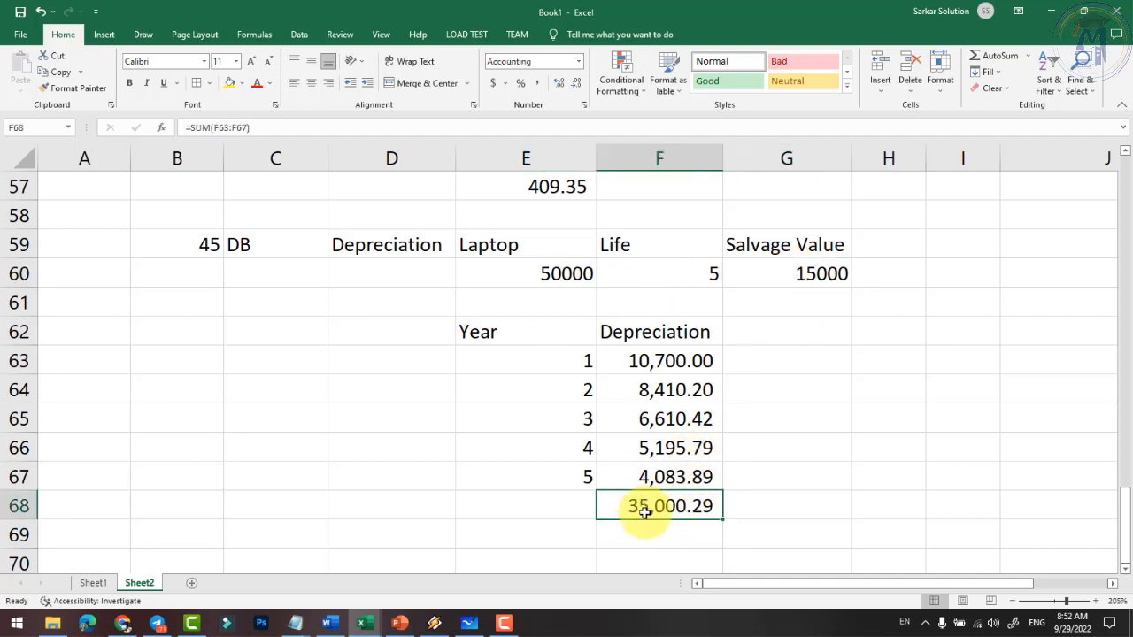
click(799, 275)
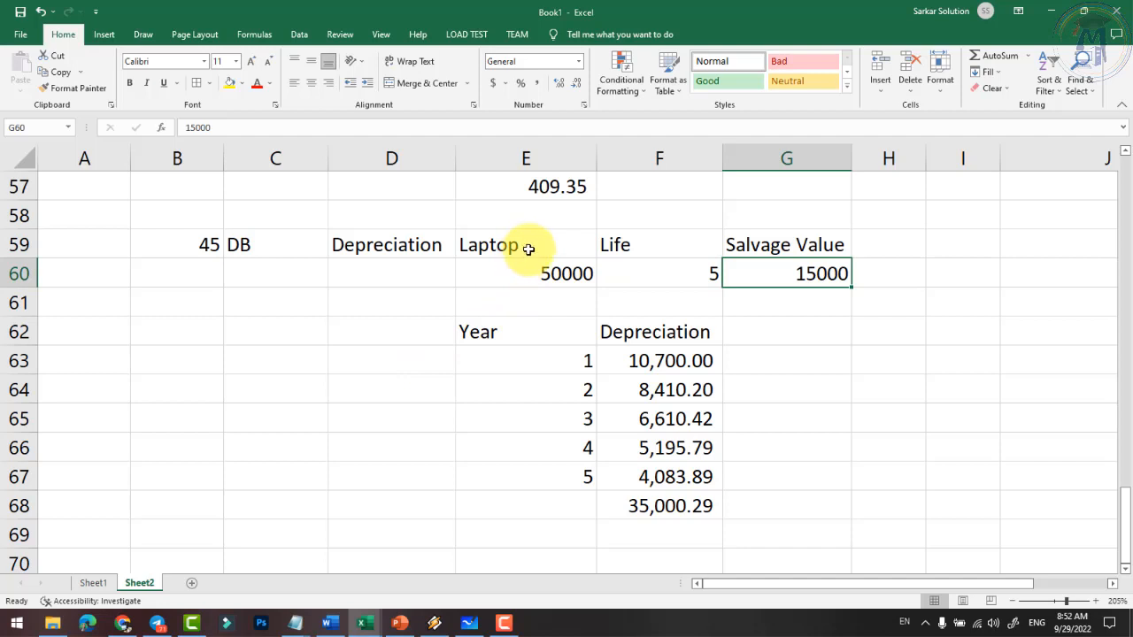
drag(533, 248, 559, 266)
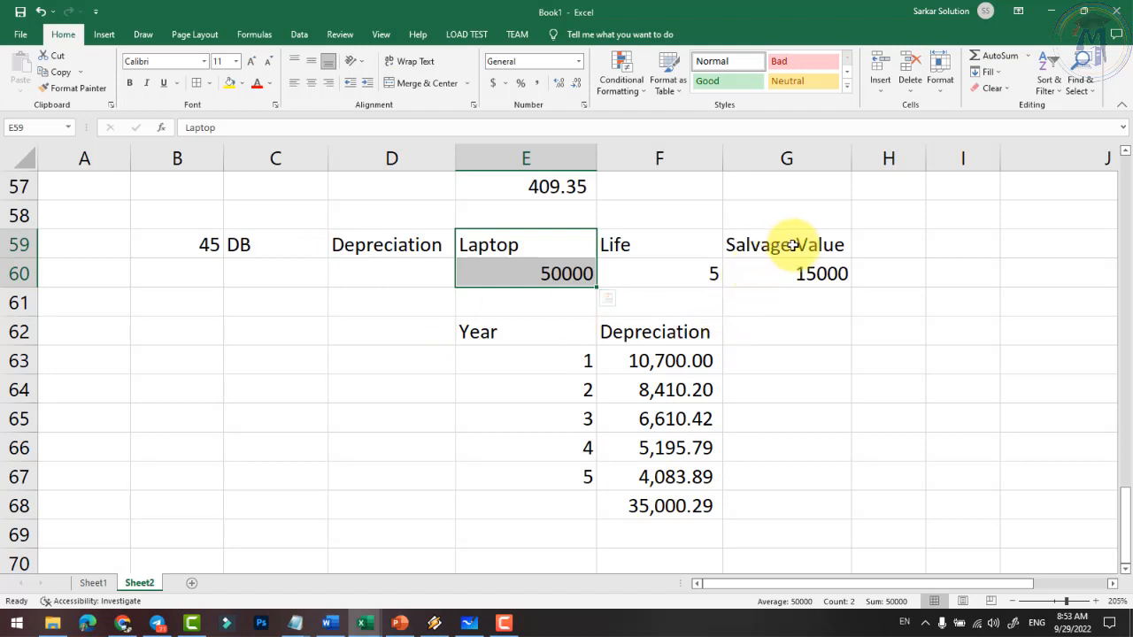
click(652, 248)
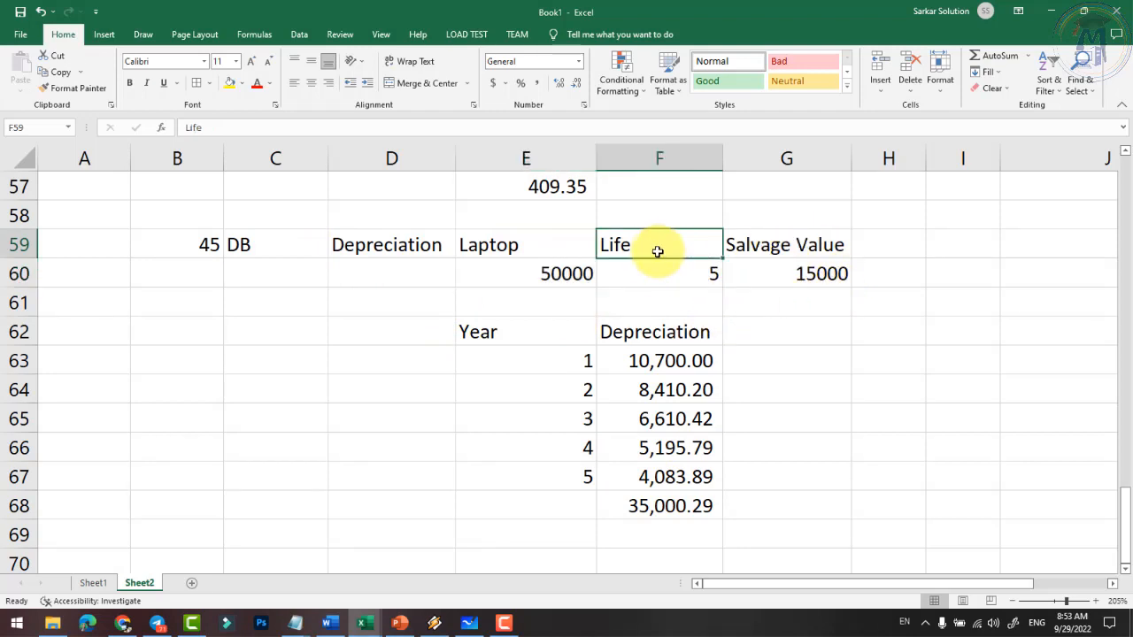
click(536, 248)
click(546, 275)
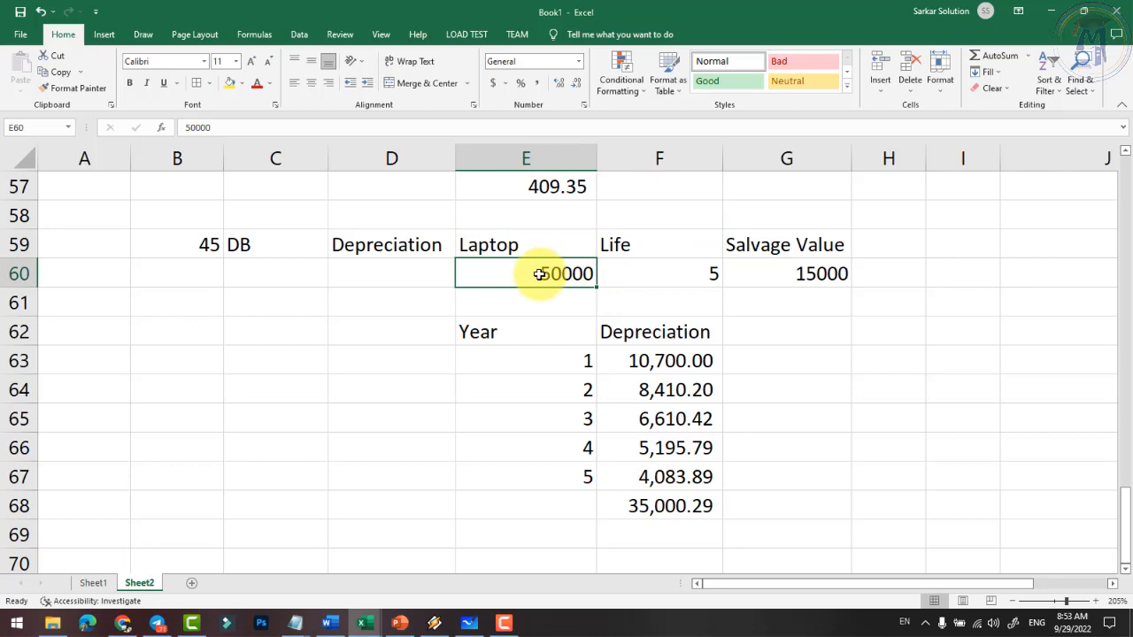
Step: Start the next function example in row 70 by entering 46 in B70 and FV in C70
scroll(537, 309, down, 1)
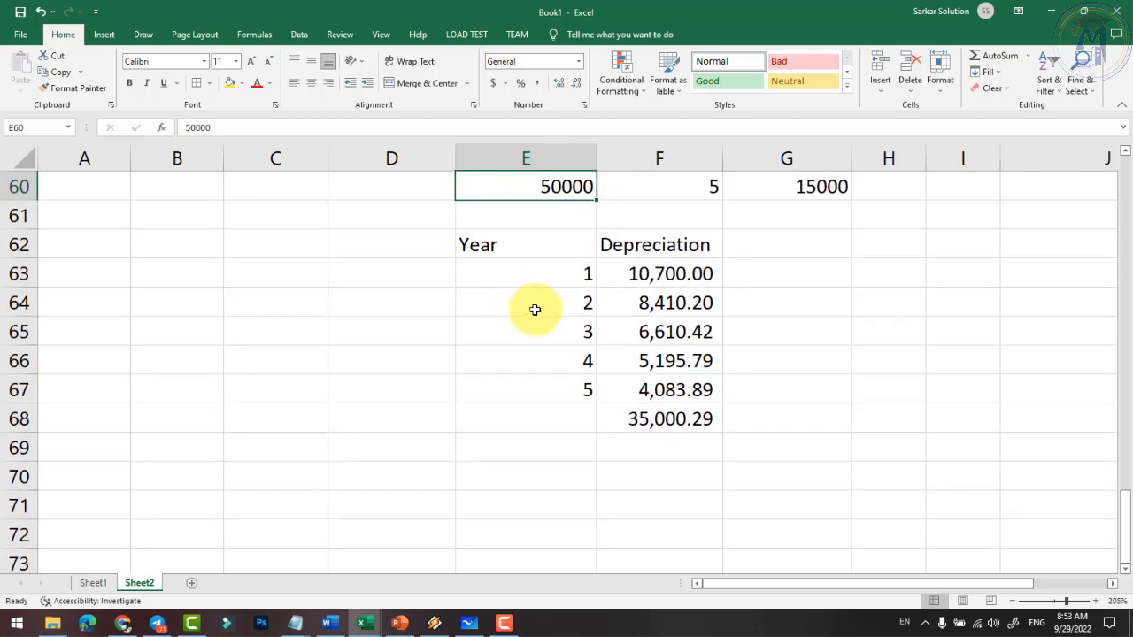
scroll(298, 463, up, 1)
scroll(280, 452, down, 2)
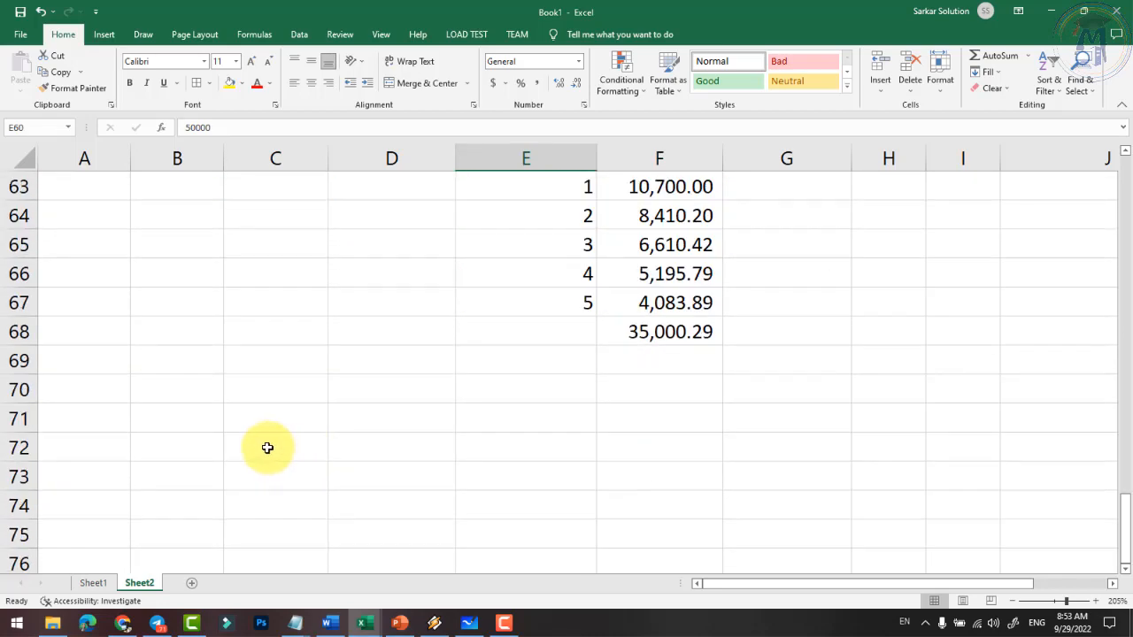
click(194, 392)
scroll(194, 392, up, 2)
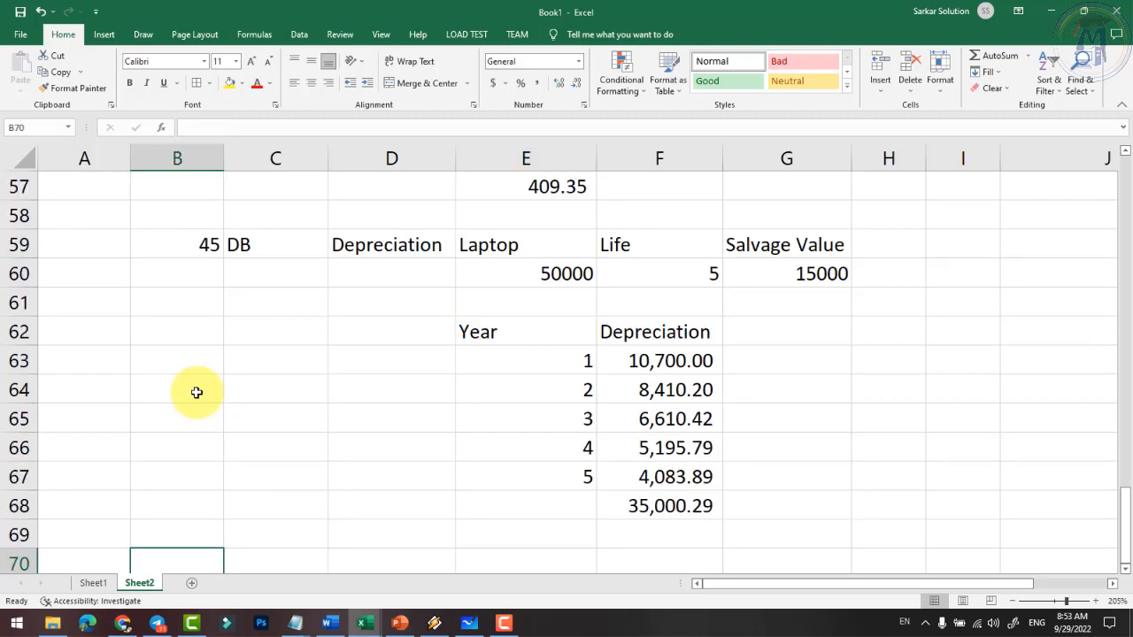
text(46)
key(Tab)
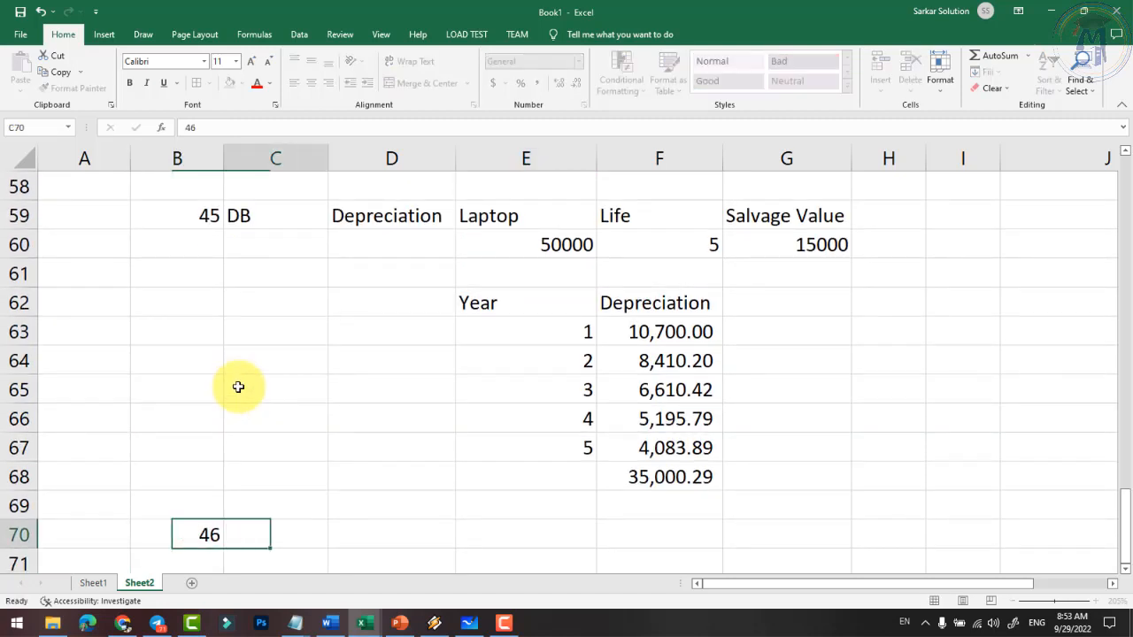
text(FV)
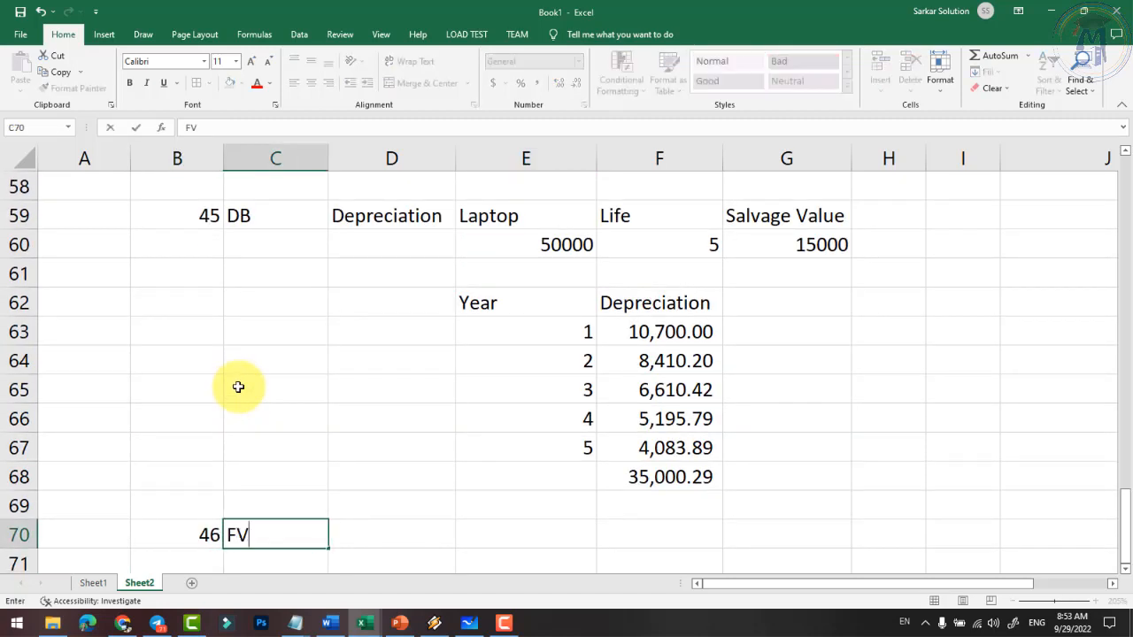
key(Tab)
scroll(320, 429, down, 1)
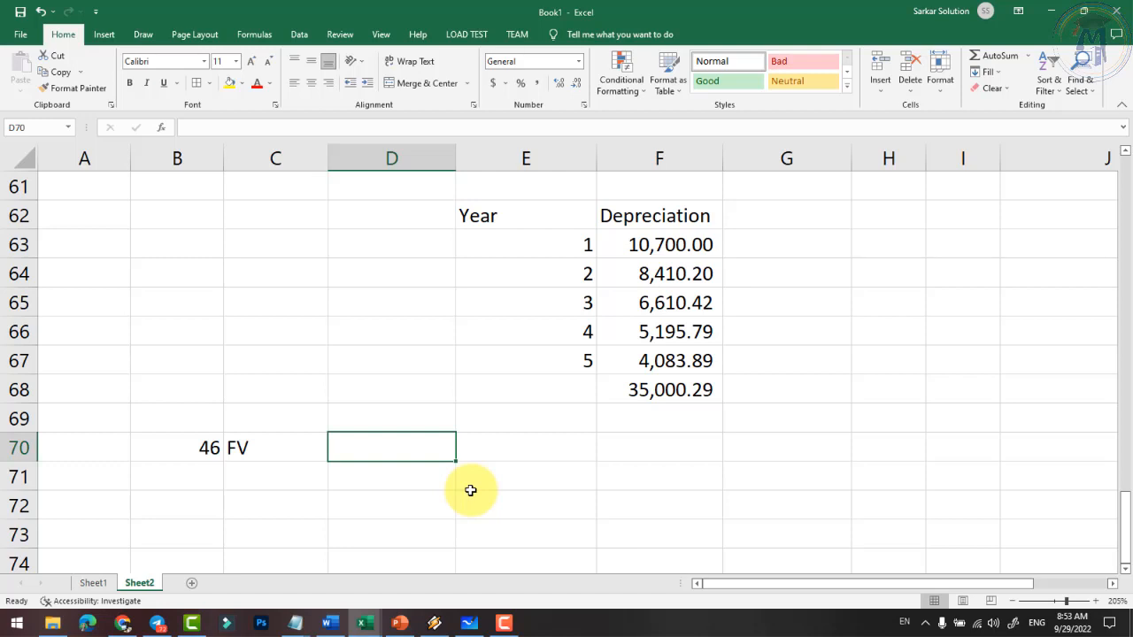
Step: Enter the heading Pre. Amount in D70 and the value 10000 below it in D71
text(A)
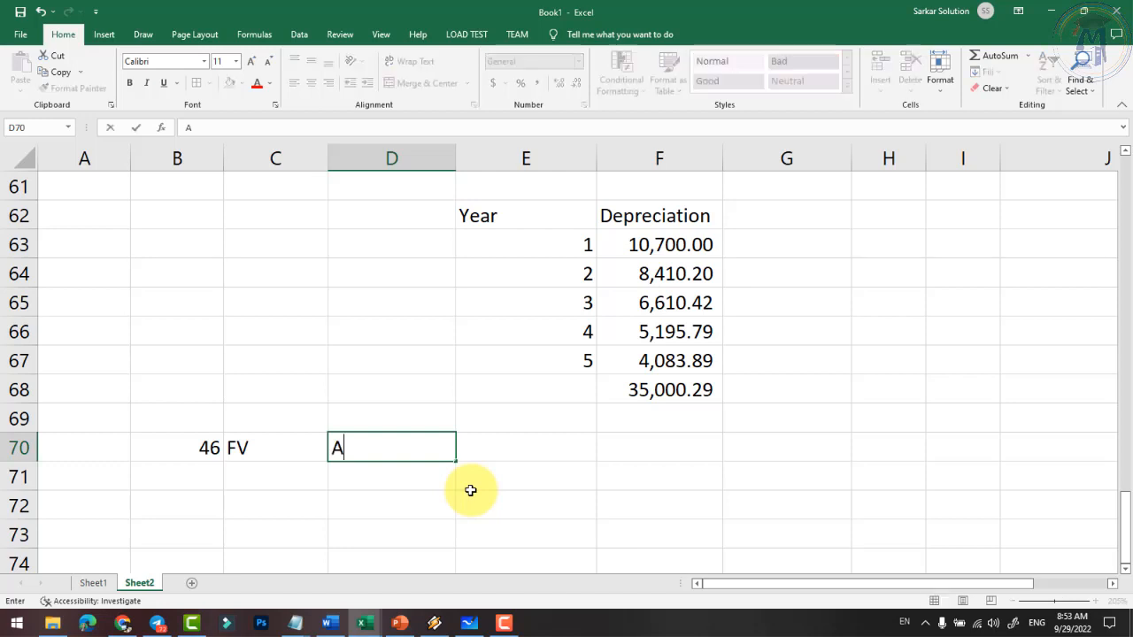
key(BackSpace)
text(Pre. Amount)
key(Return)
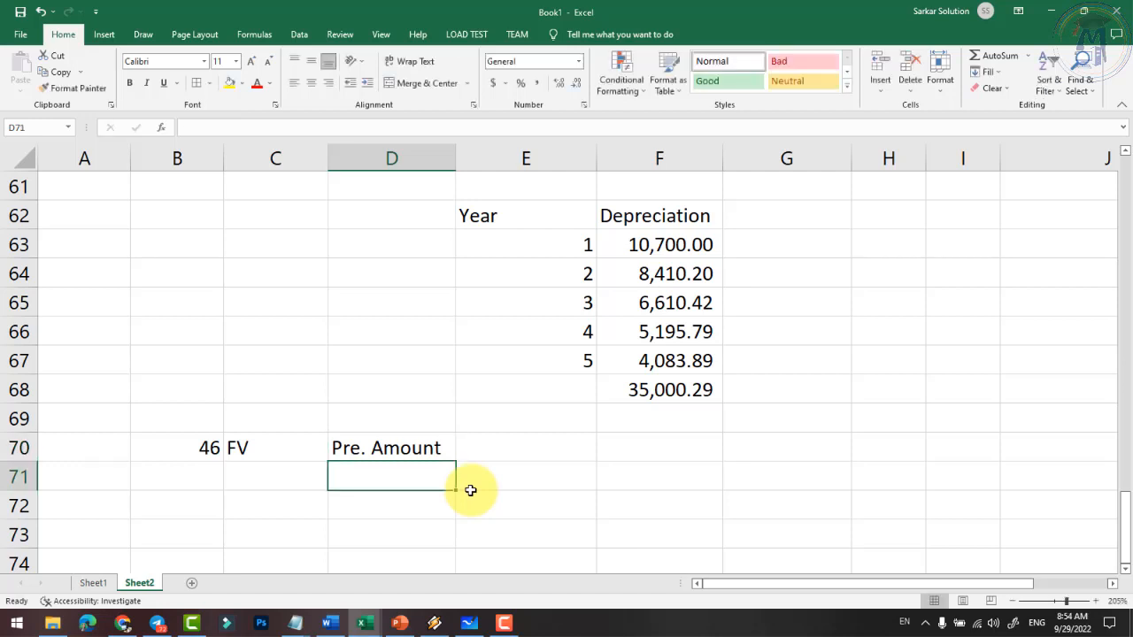
text(10000)
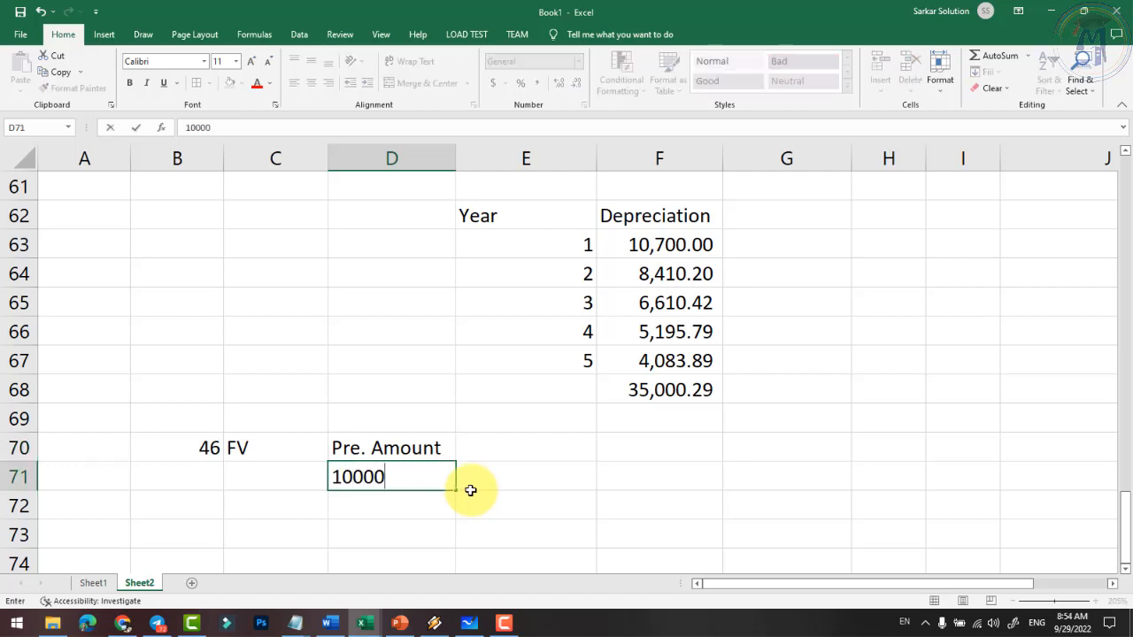
key(Tab)
Step: Enter the heading Year in E70 and the value 15 below it in E71
key(Up)
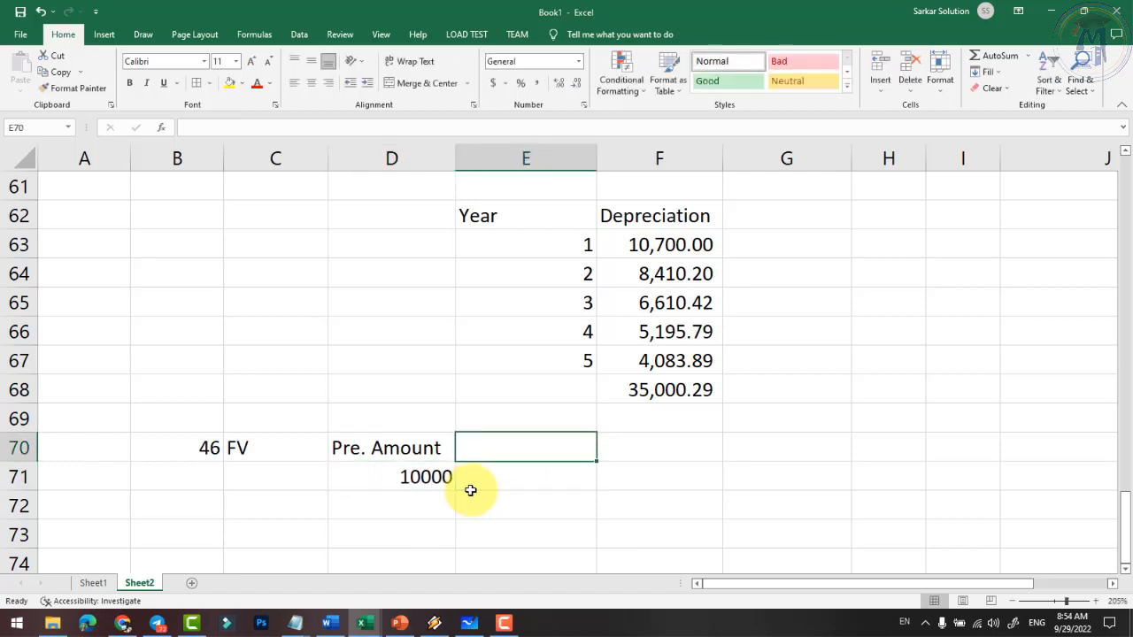
text(Year)
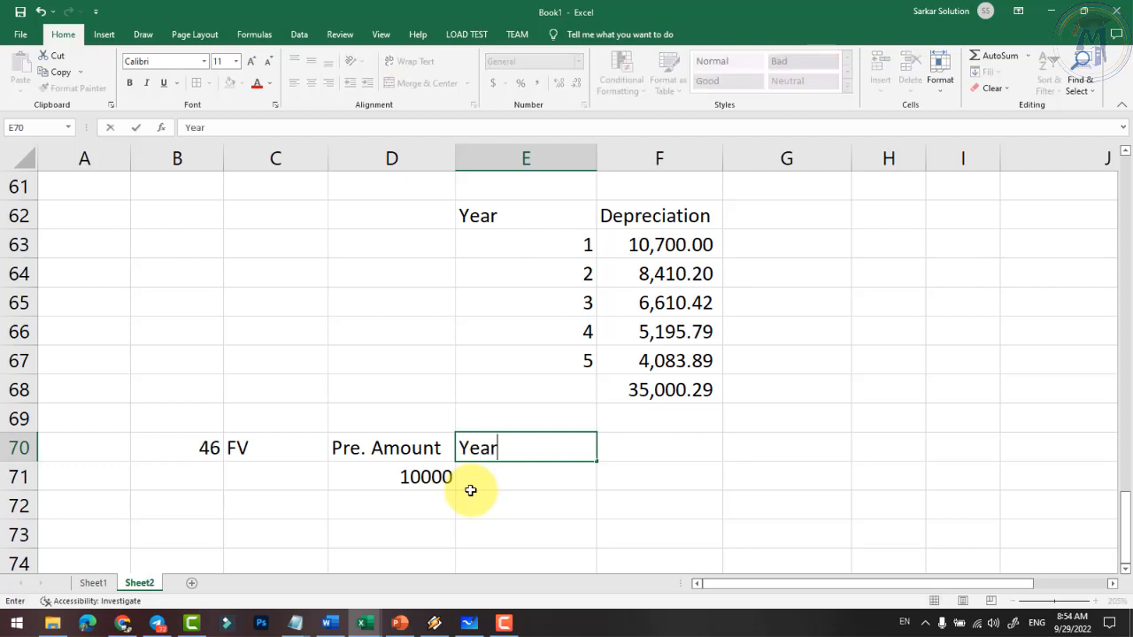
key(Return)
text(15)
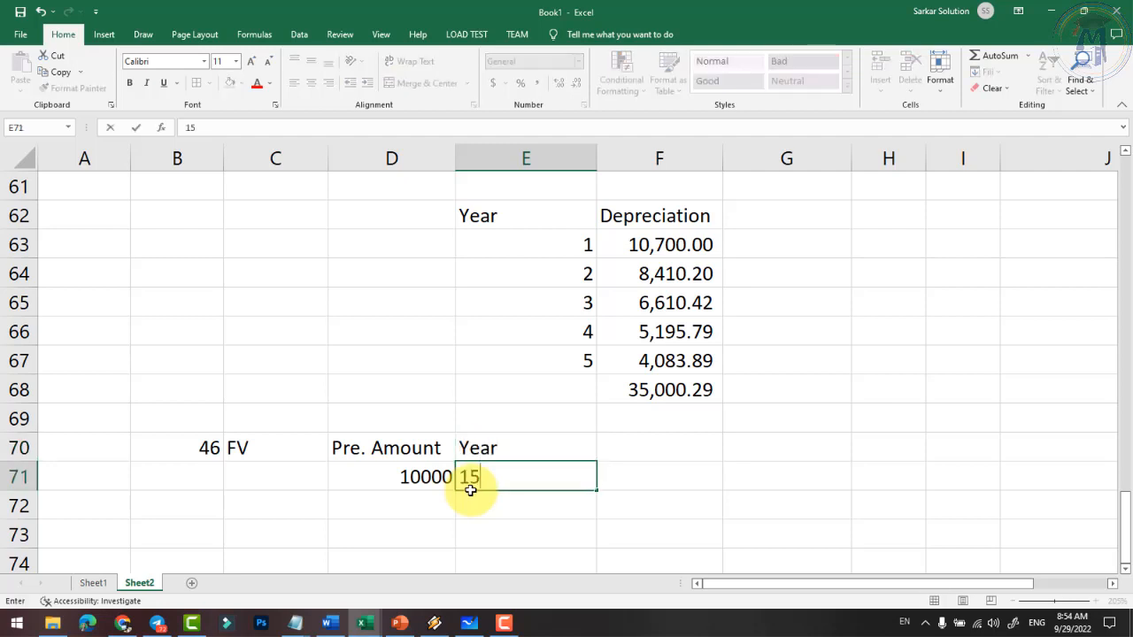
key(Tab)
Step: Enter the heading Int Rate in F70 and the value 8% below it in F71
key(Up)
text(Int Rate)
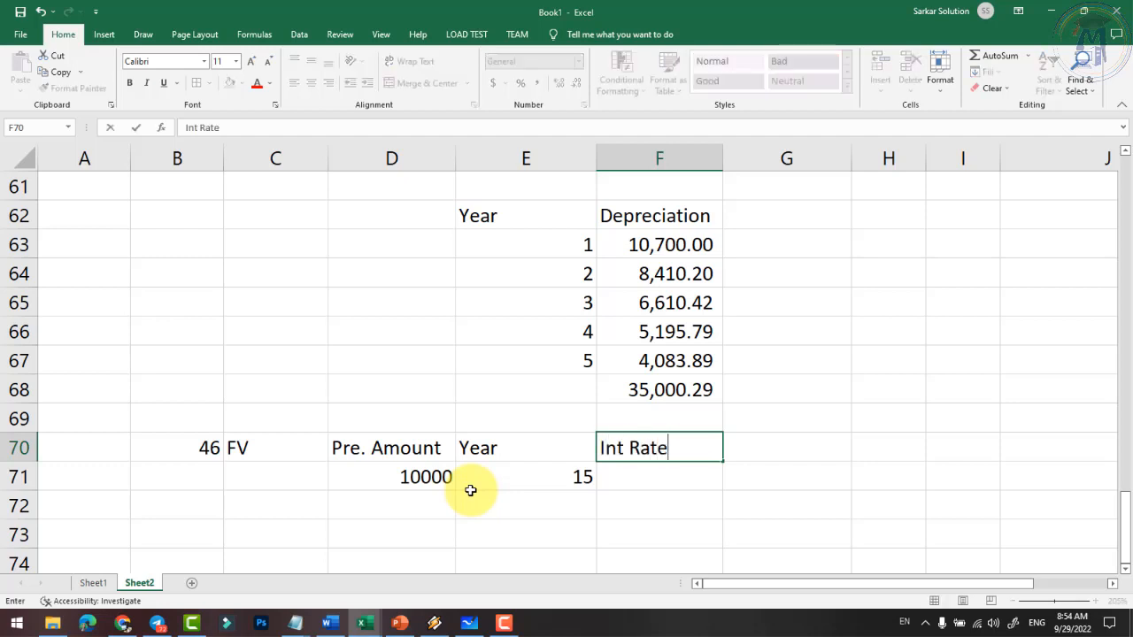
key(Return)
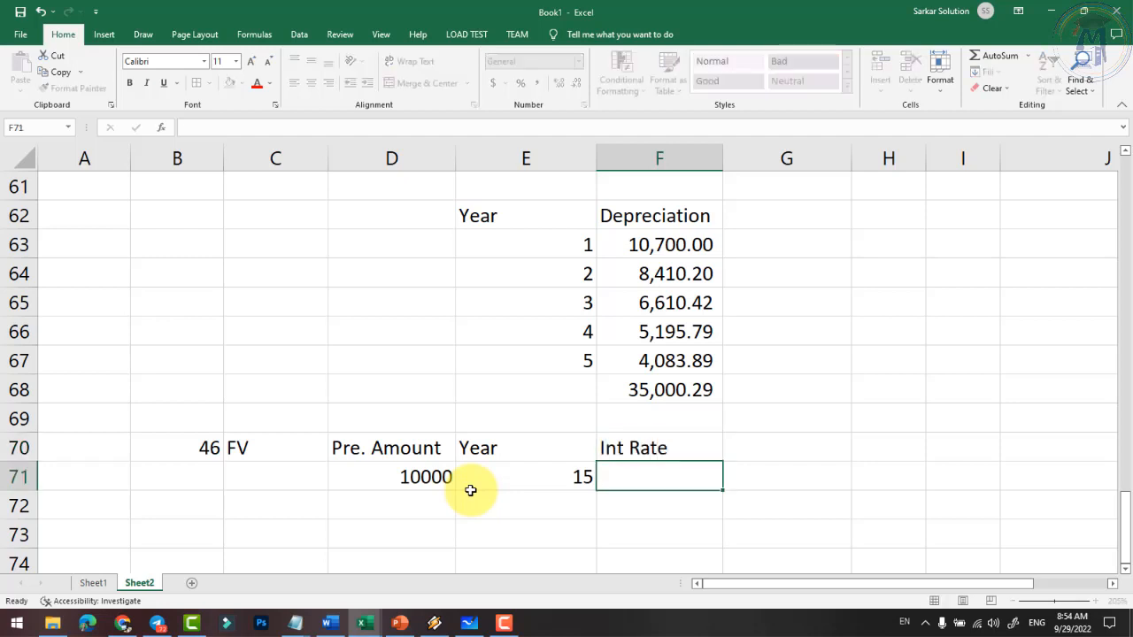
text(8%)
key(Return)
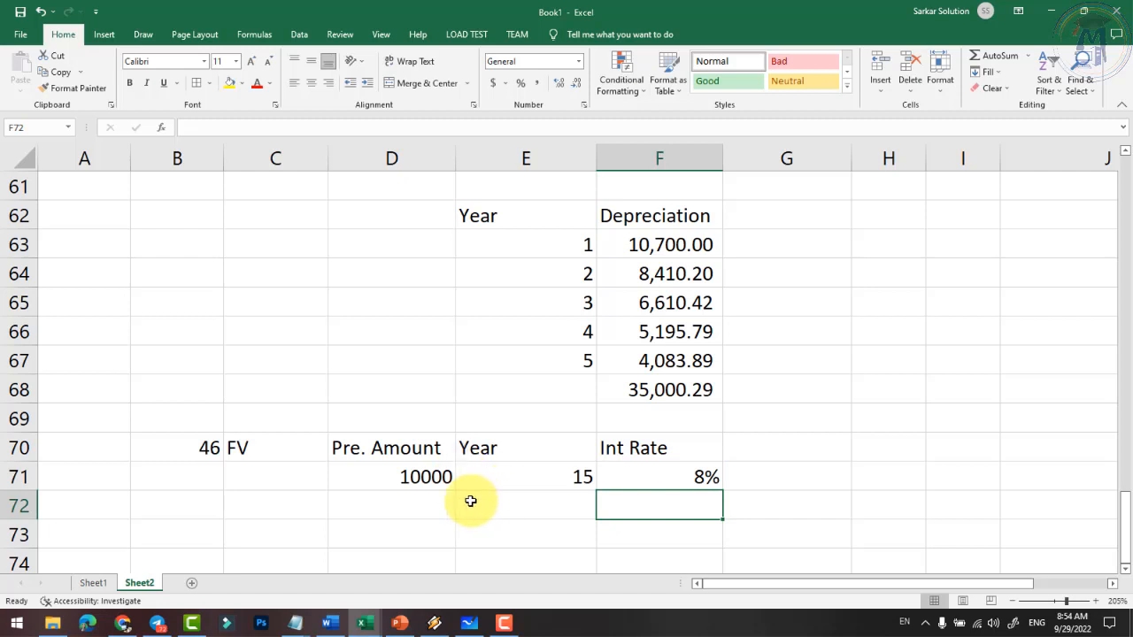
click(407, 476)
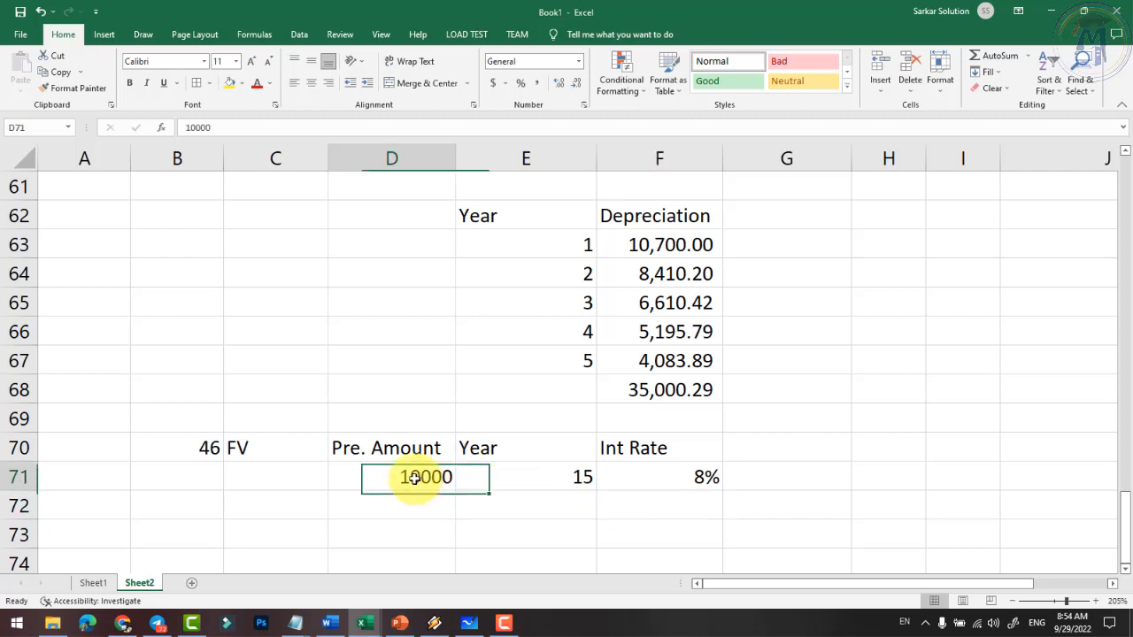
click(555, 493)
click(564, 477)
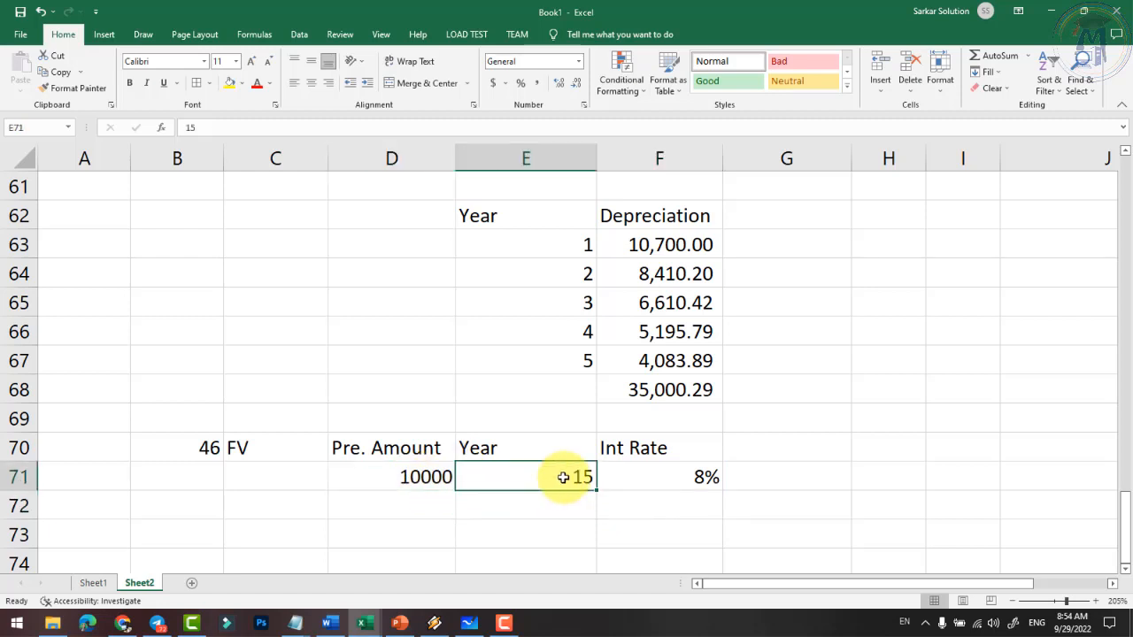
click(665, 475)
scroll(603, 463, down, 1)
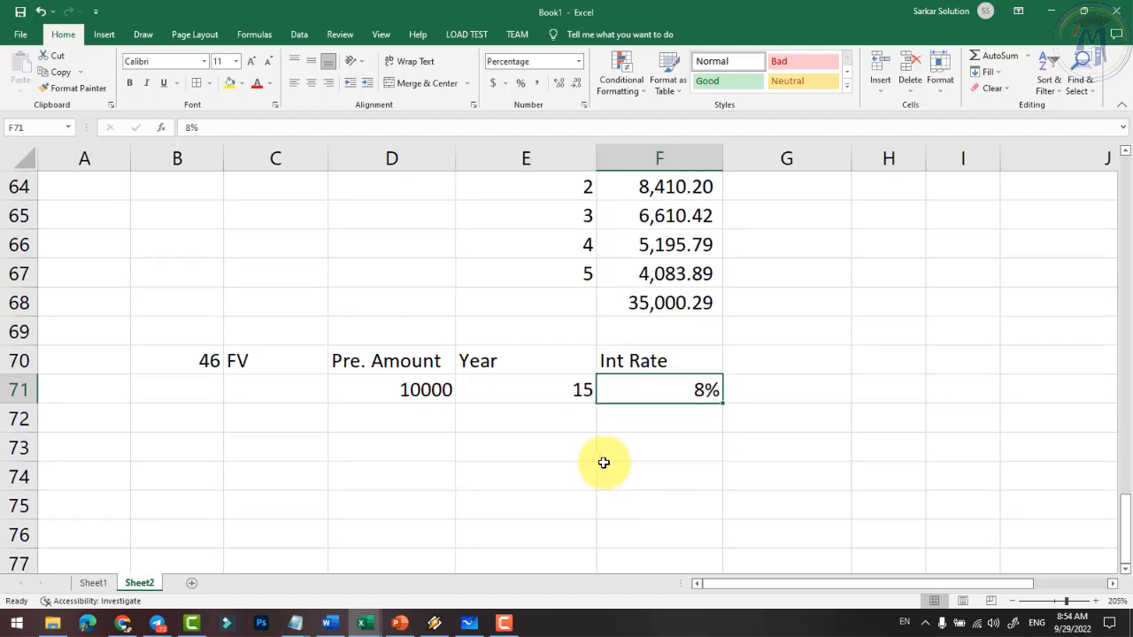
Step: Calculate the future value in E73 with =FV(F71,E71,D71,,1) and apply the Comma number style to the result
click(506, 452)
text(=)
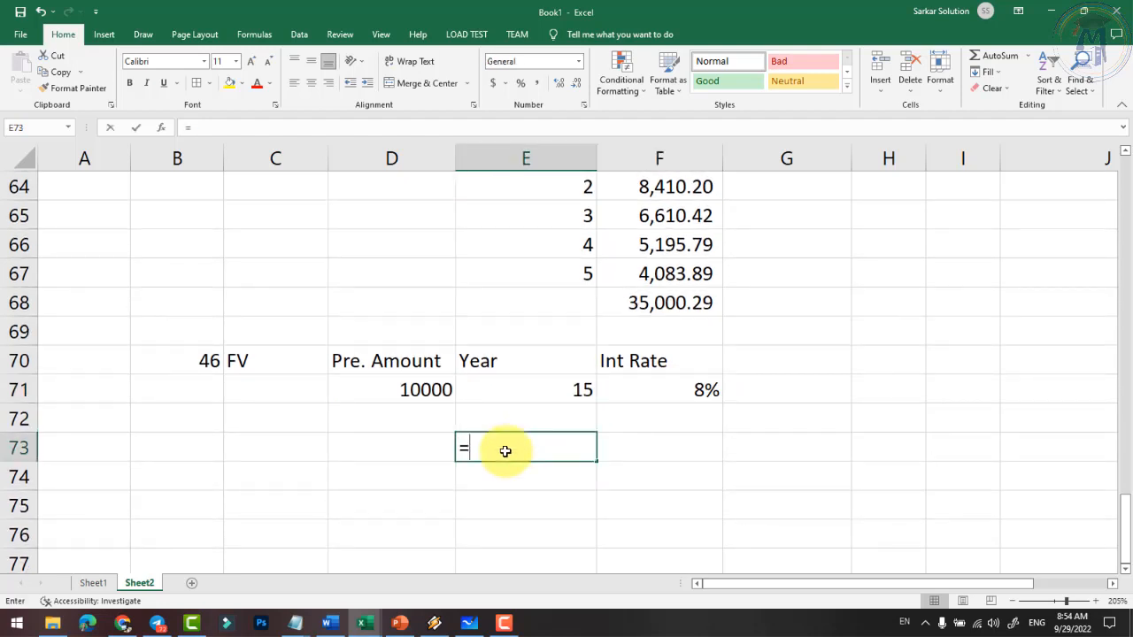
text(fv()
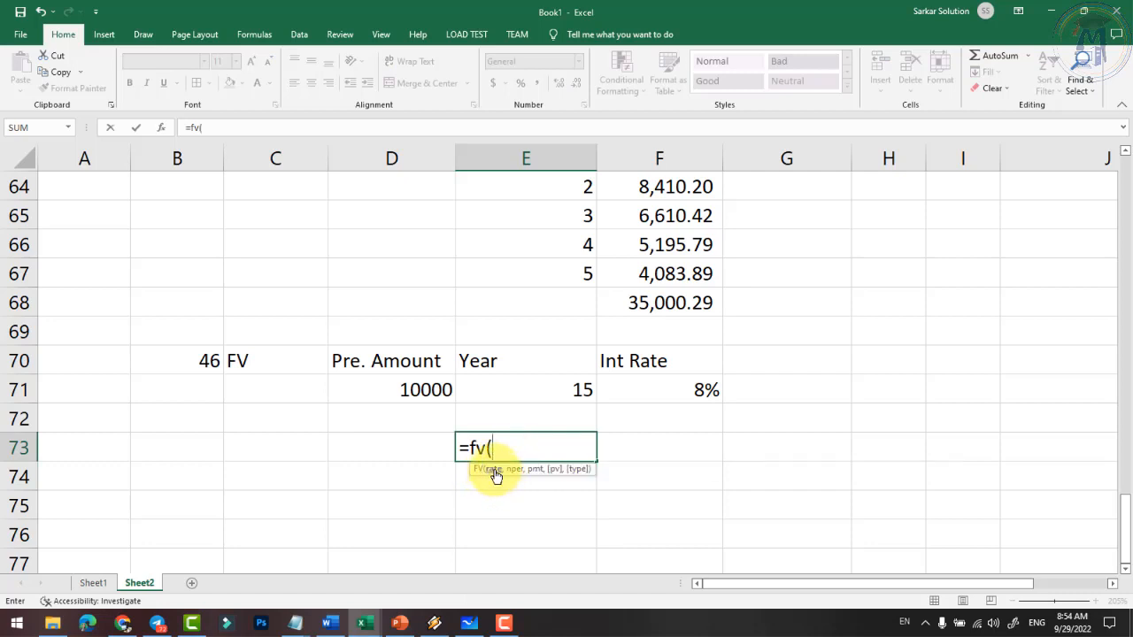
click(668, 389)
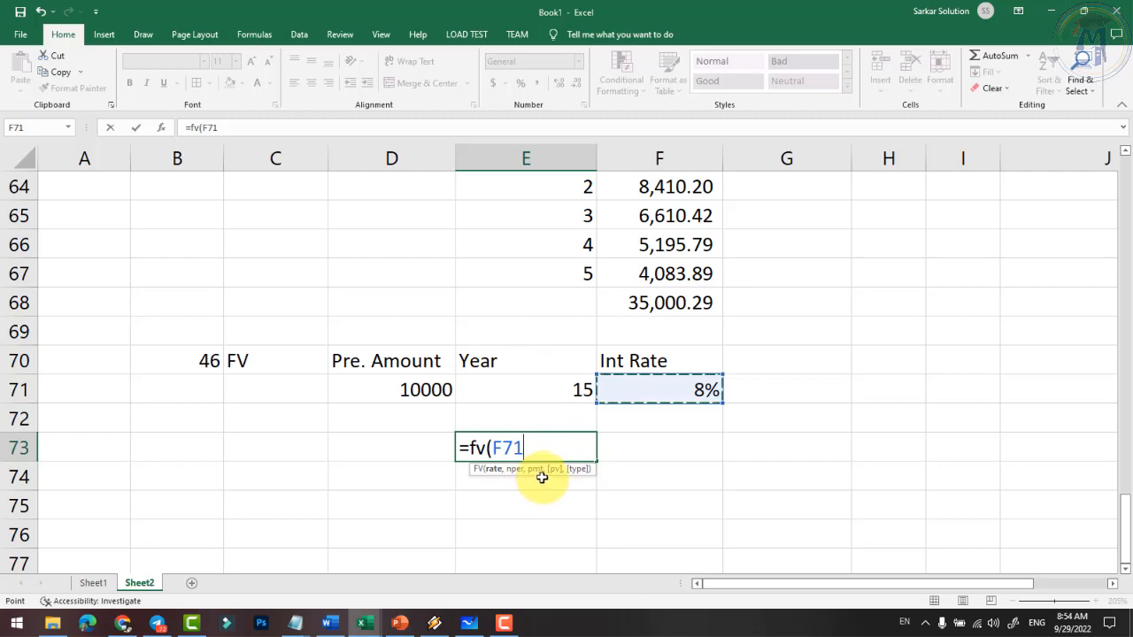
text(,)
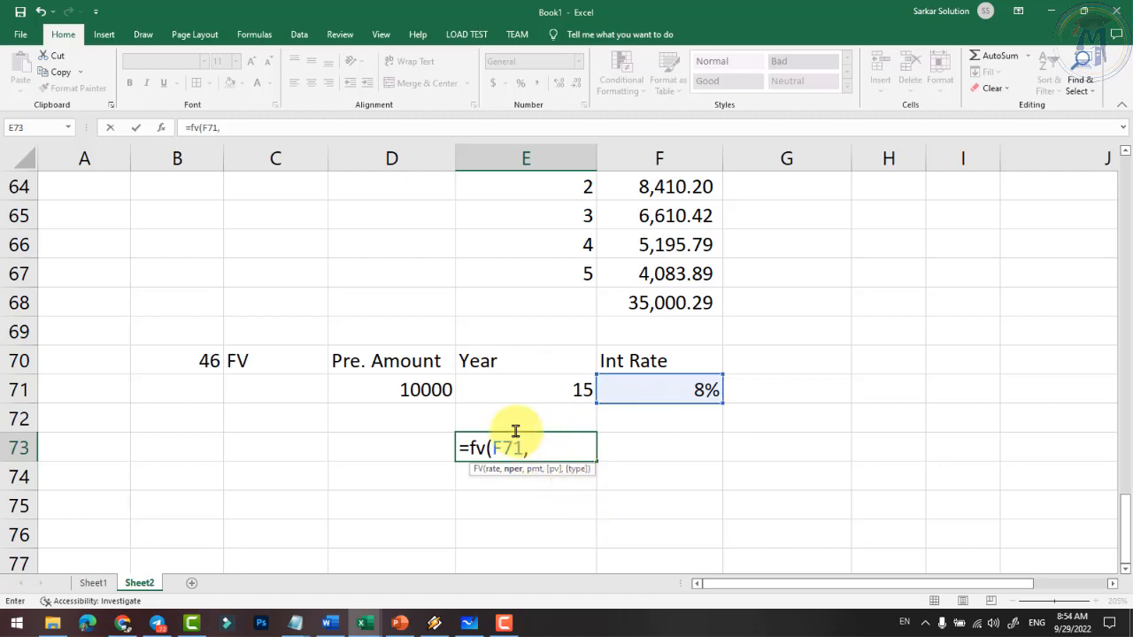
click(411, 387)
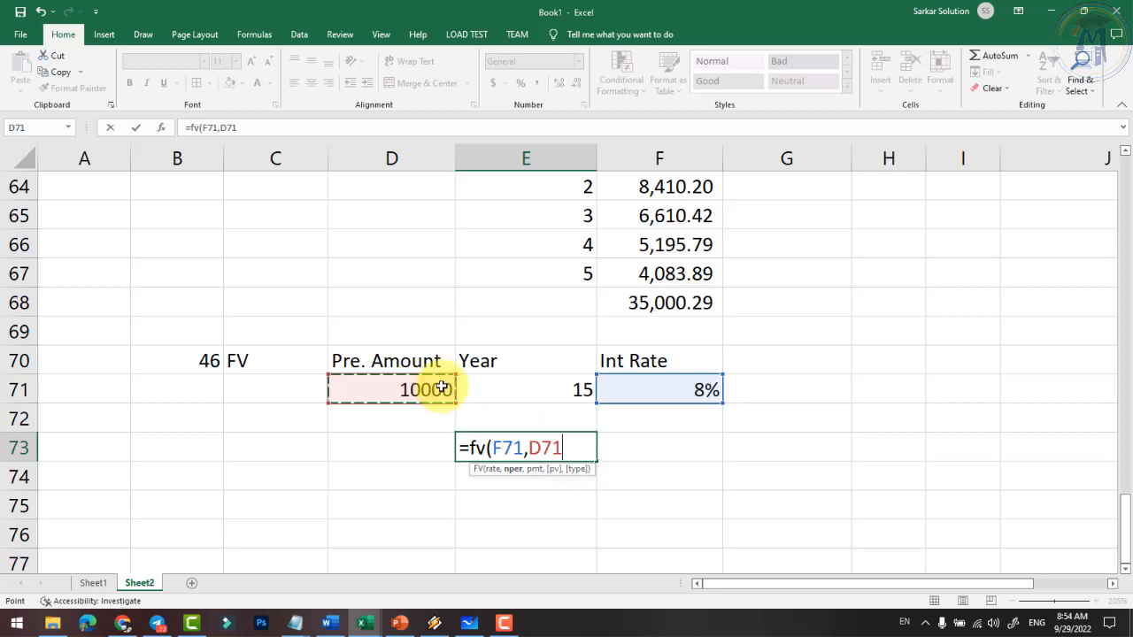
click(531, 392)
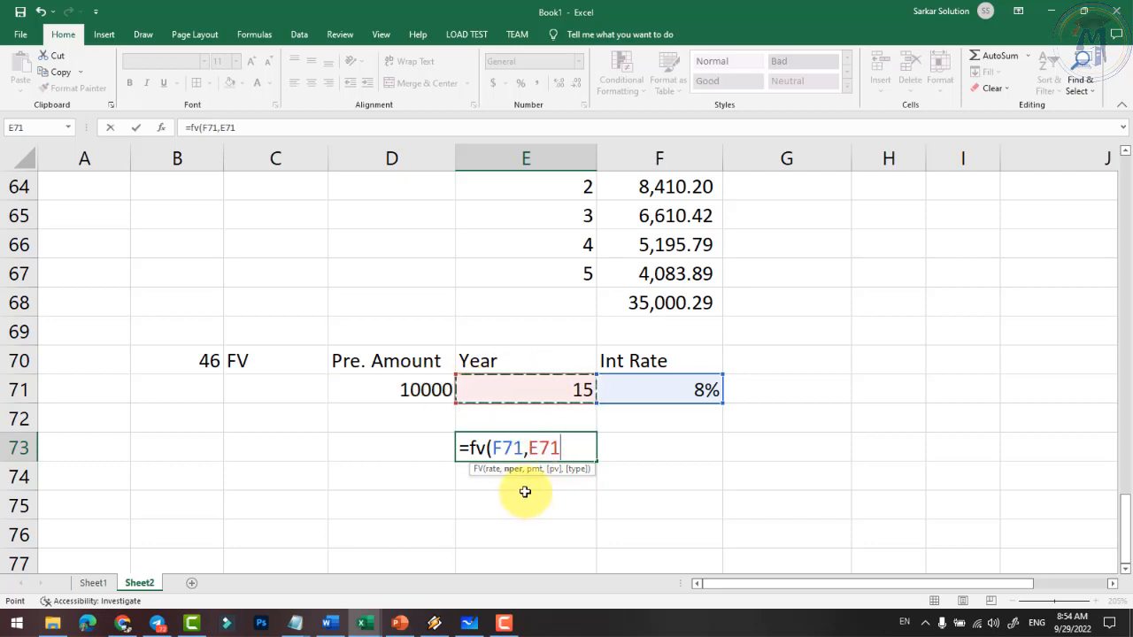
text(,)
click(427, 392)
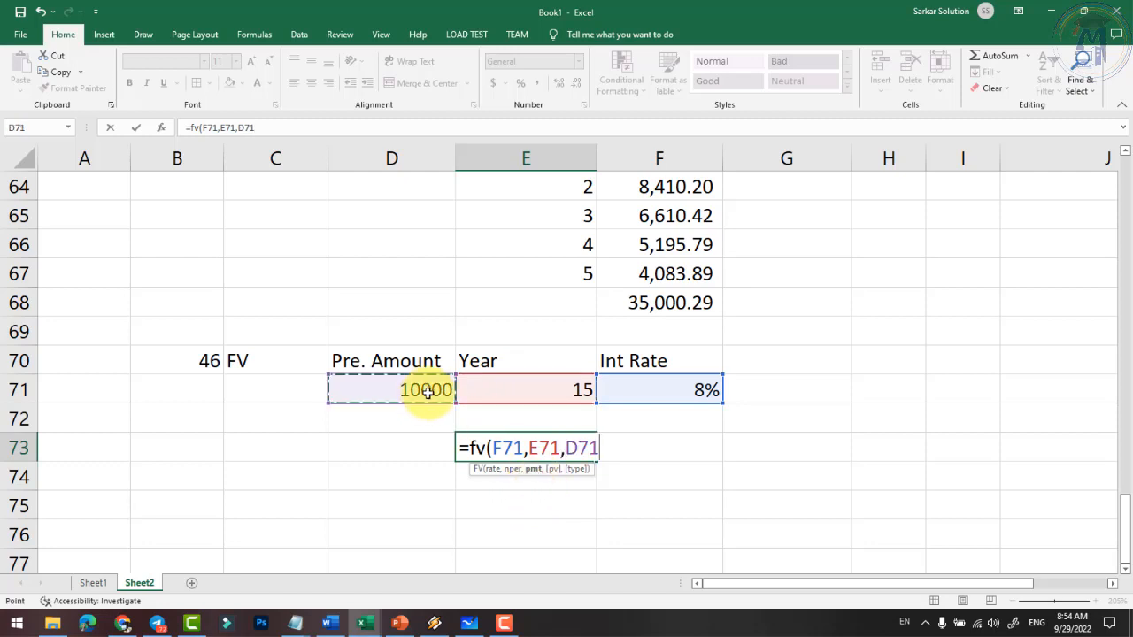
text(,,1)
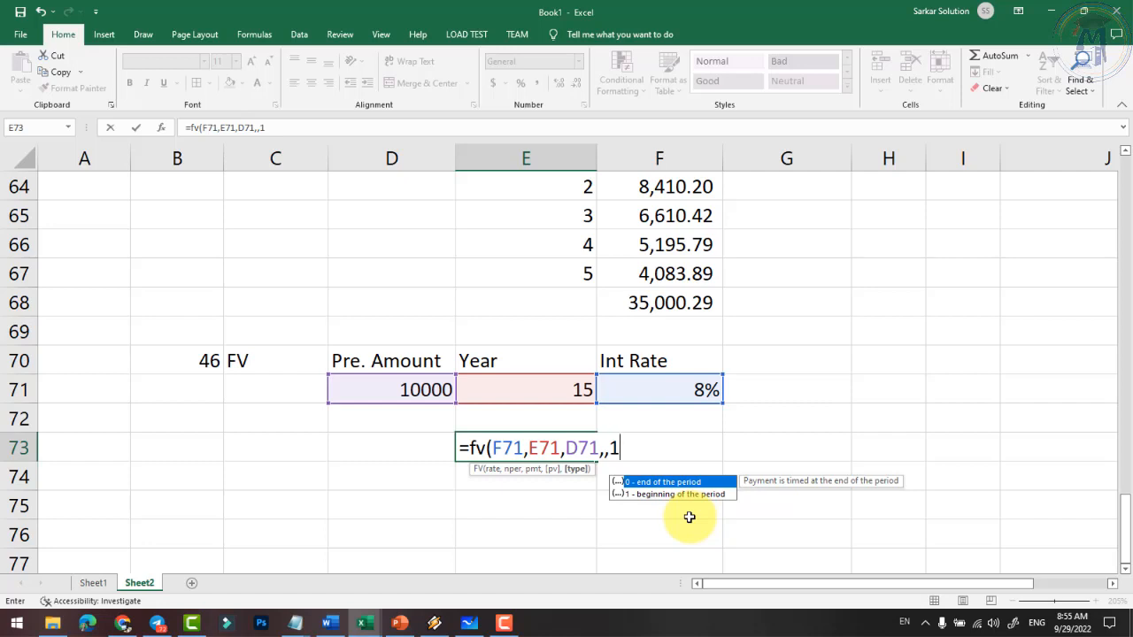
text())
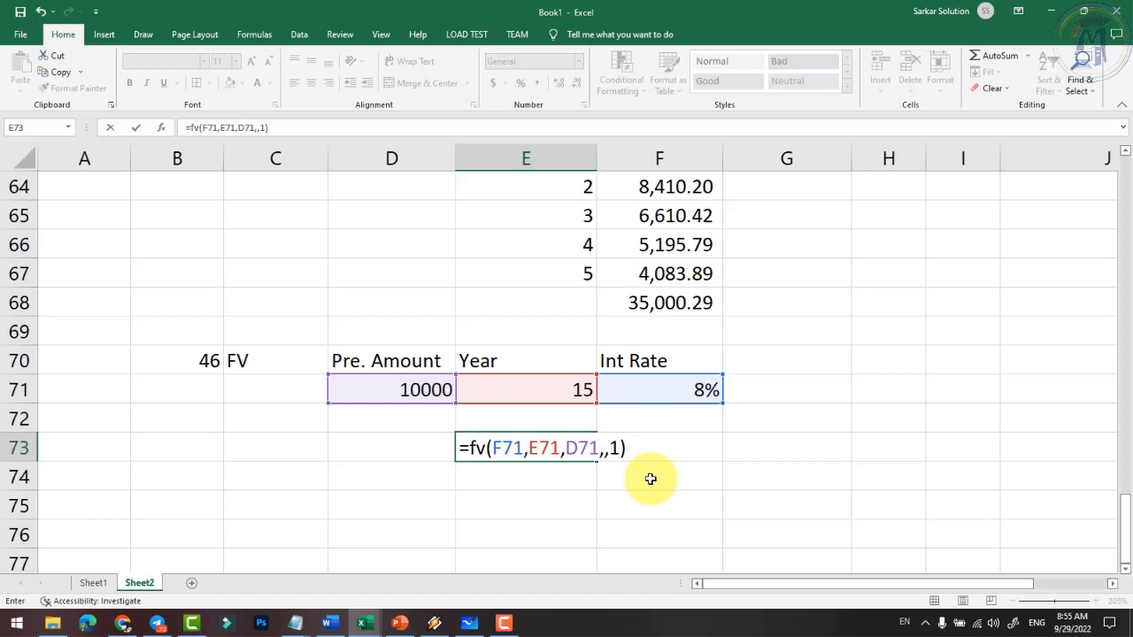
key(Return)
click(542, 452)
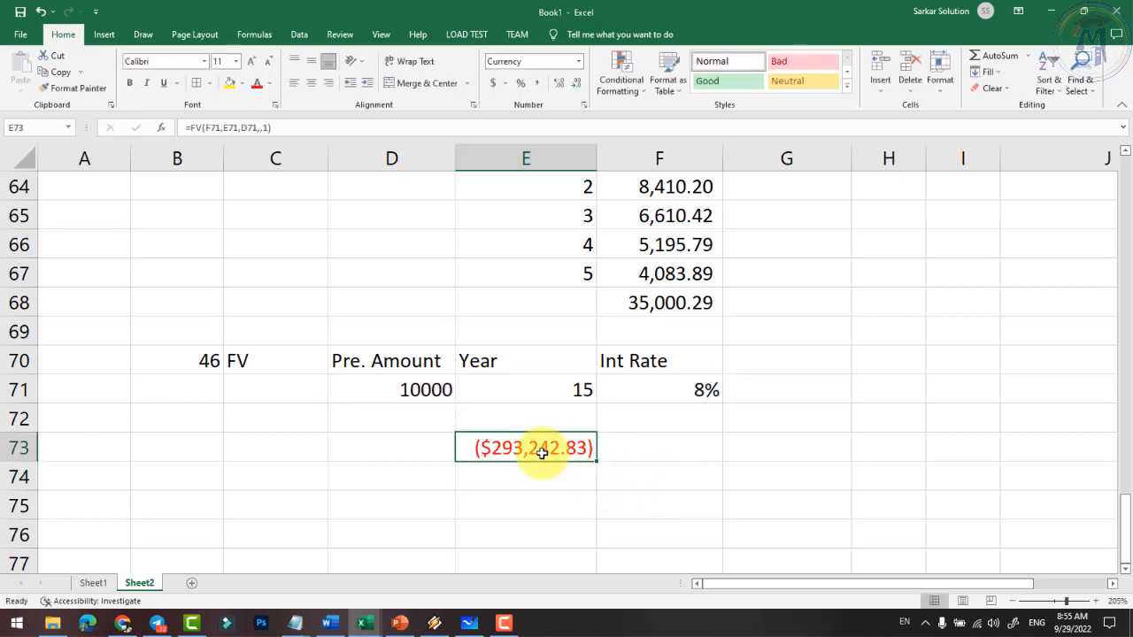
click(537, 85)
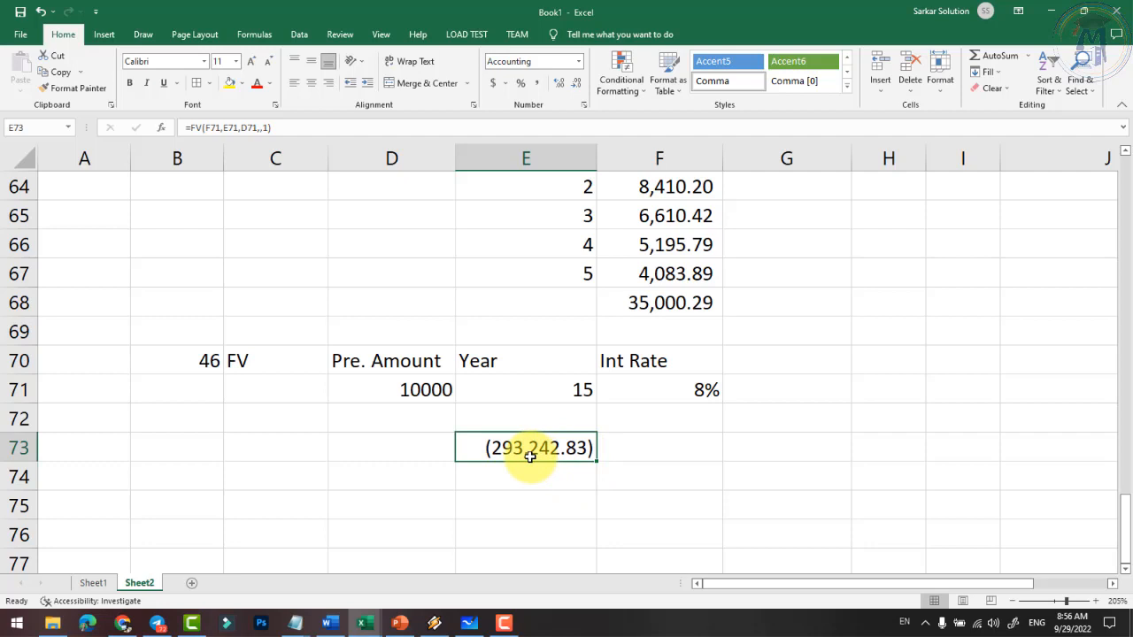
Step: Change the interest rate in F71 to 10%
click(665, 388)
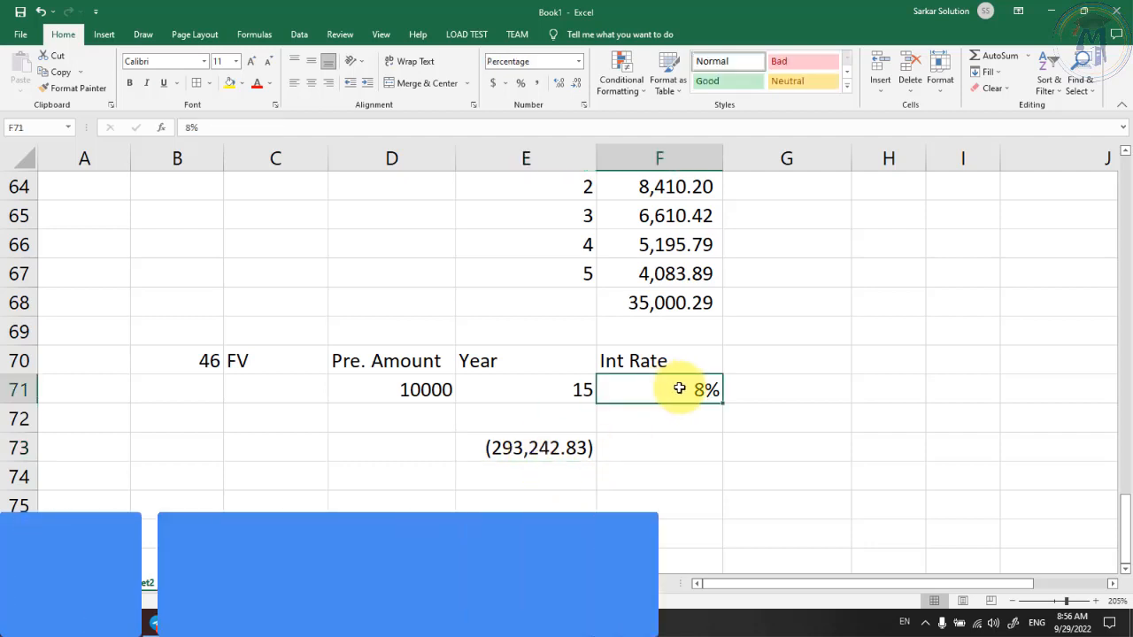
double_click(682, 389)
key(Delete)
text(10)
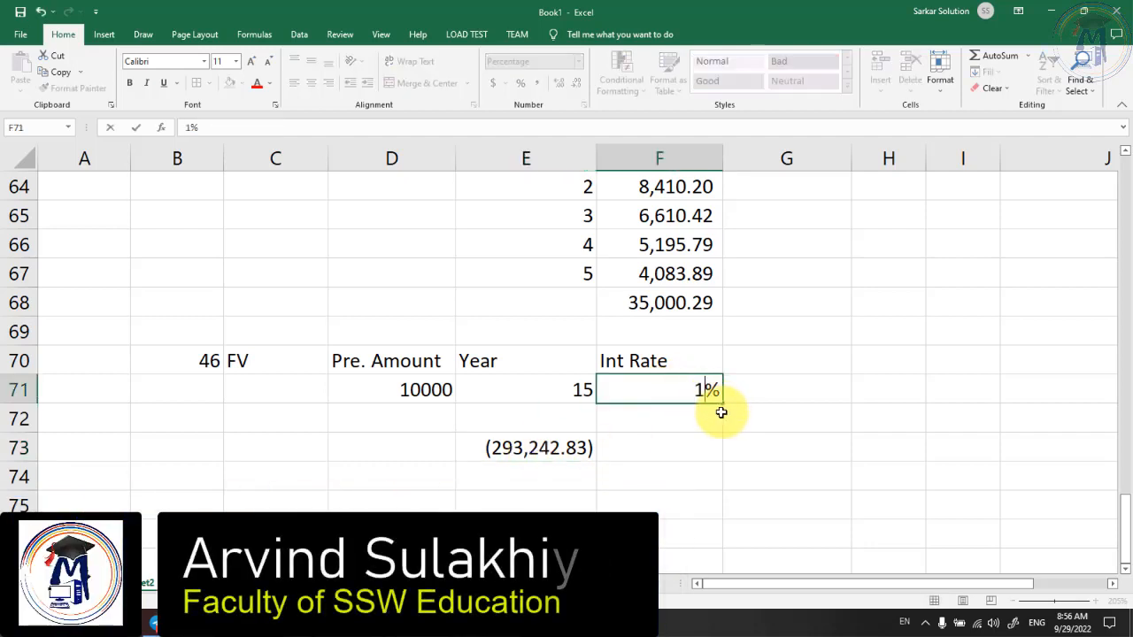
key(Return)
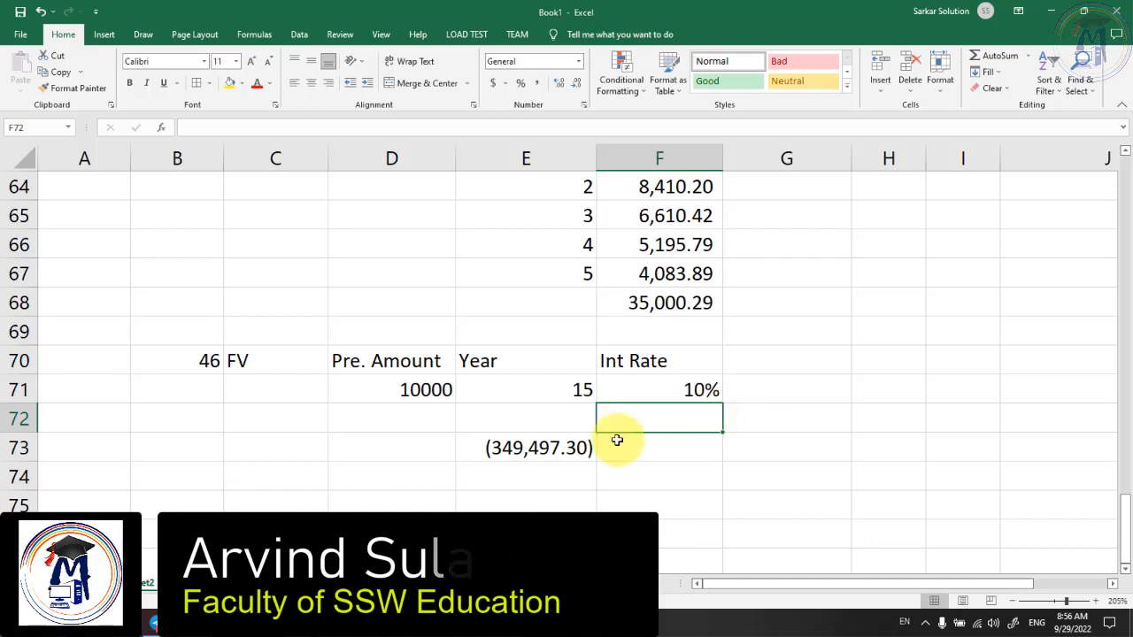
Step: Change the Year value in E71 to 20 and the Pre. Amount in D71 to 15000
click(577, 394)
text(20)
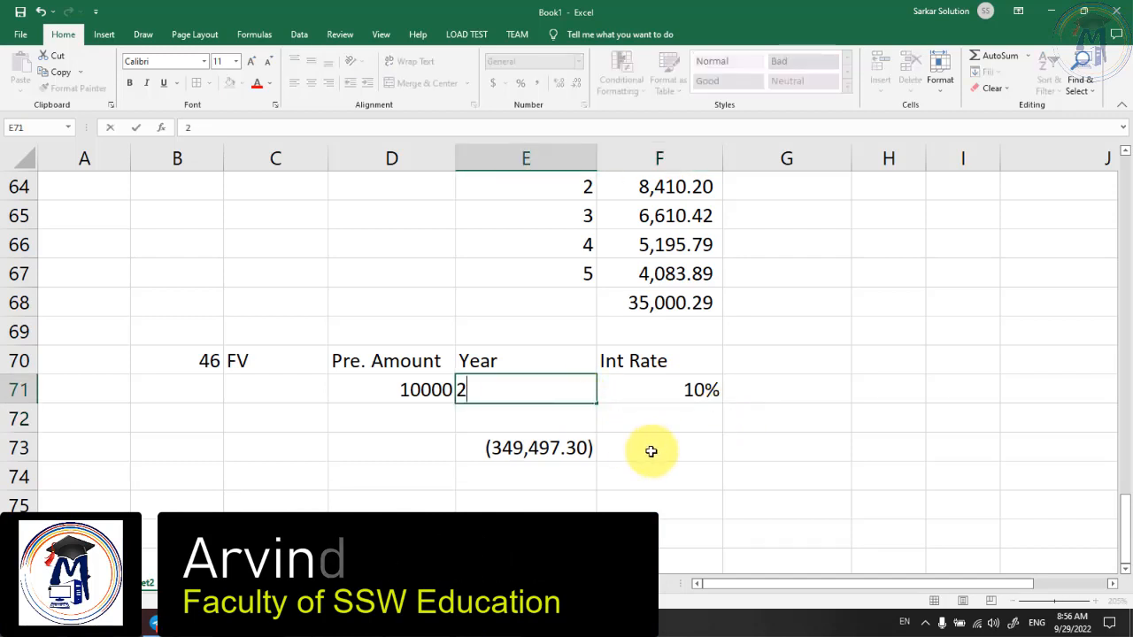
key(Return)
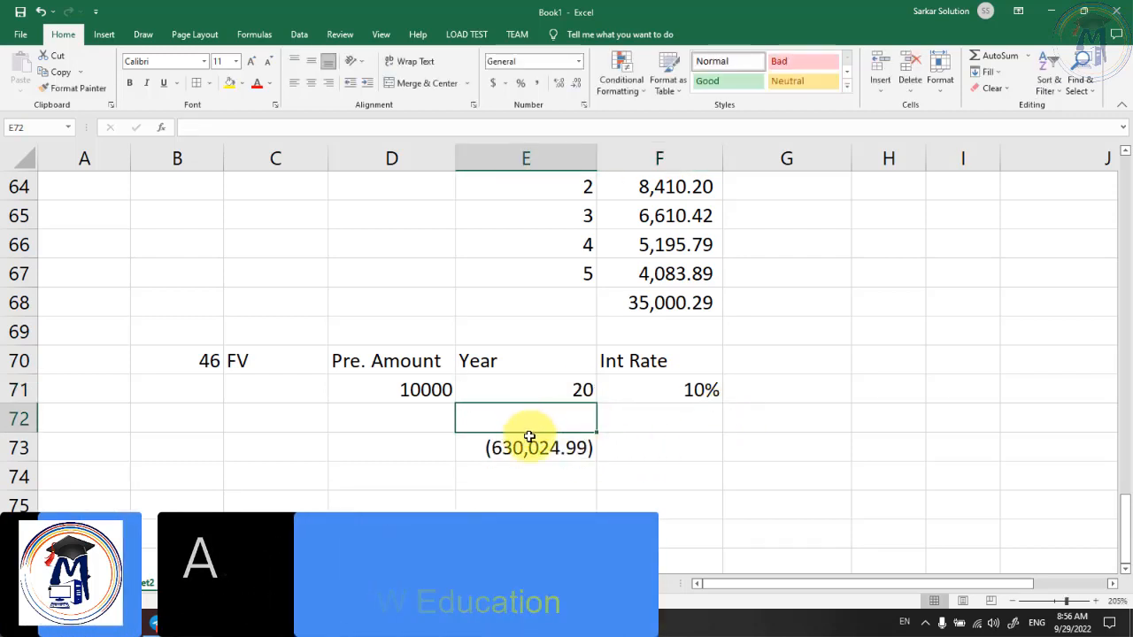
click(407, 391)
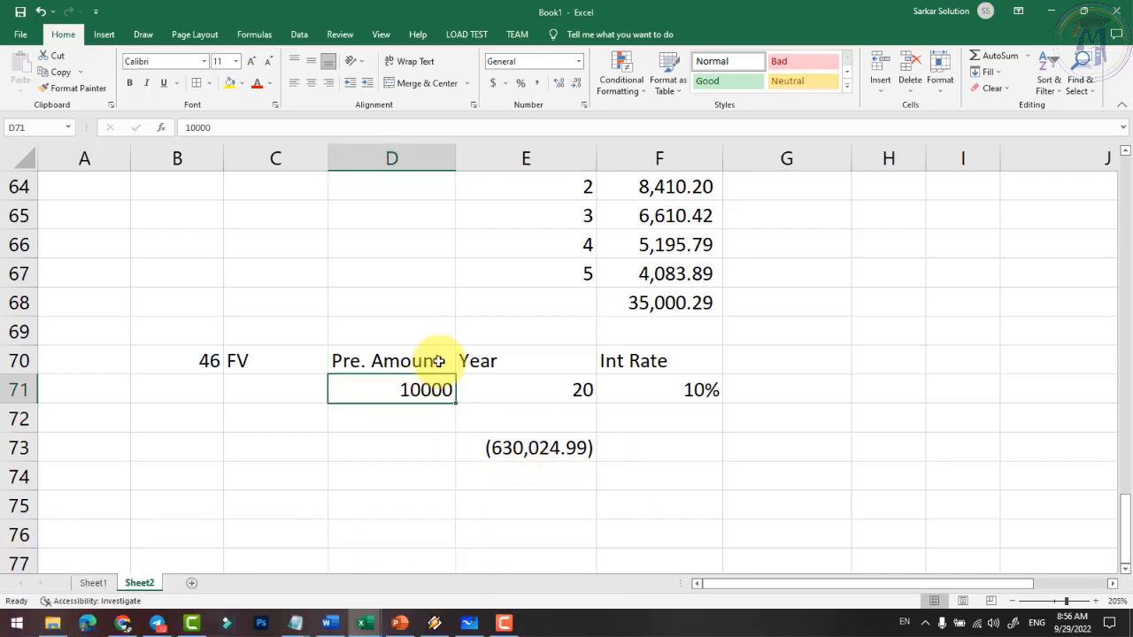
text(15)
key(Return)
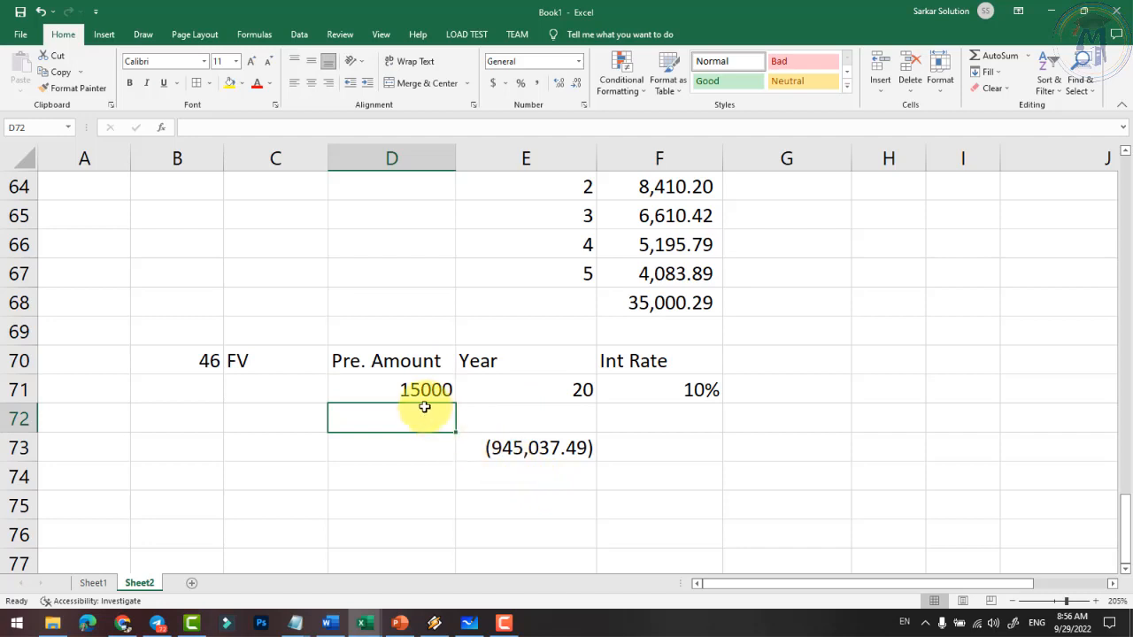
Step: Open the future value formula in E73 for editing
click(536, 447)
double_click(536, 447)
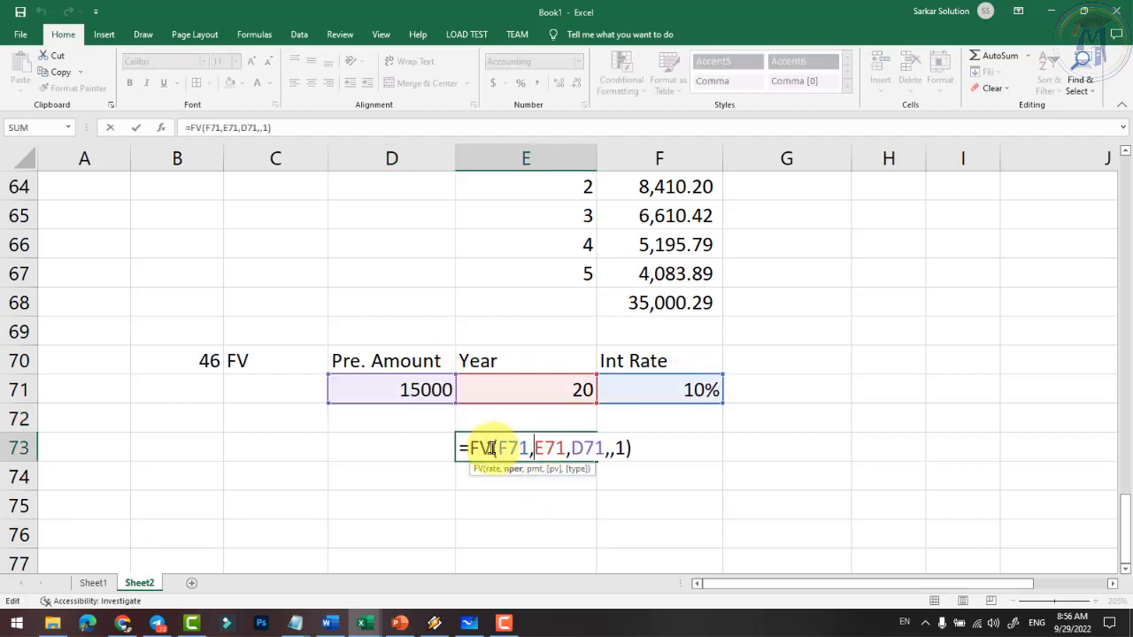